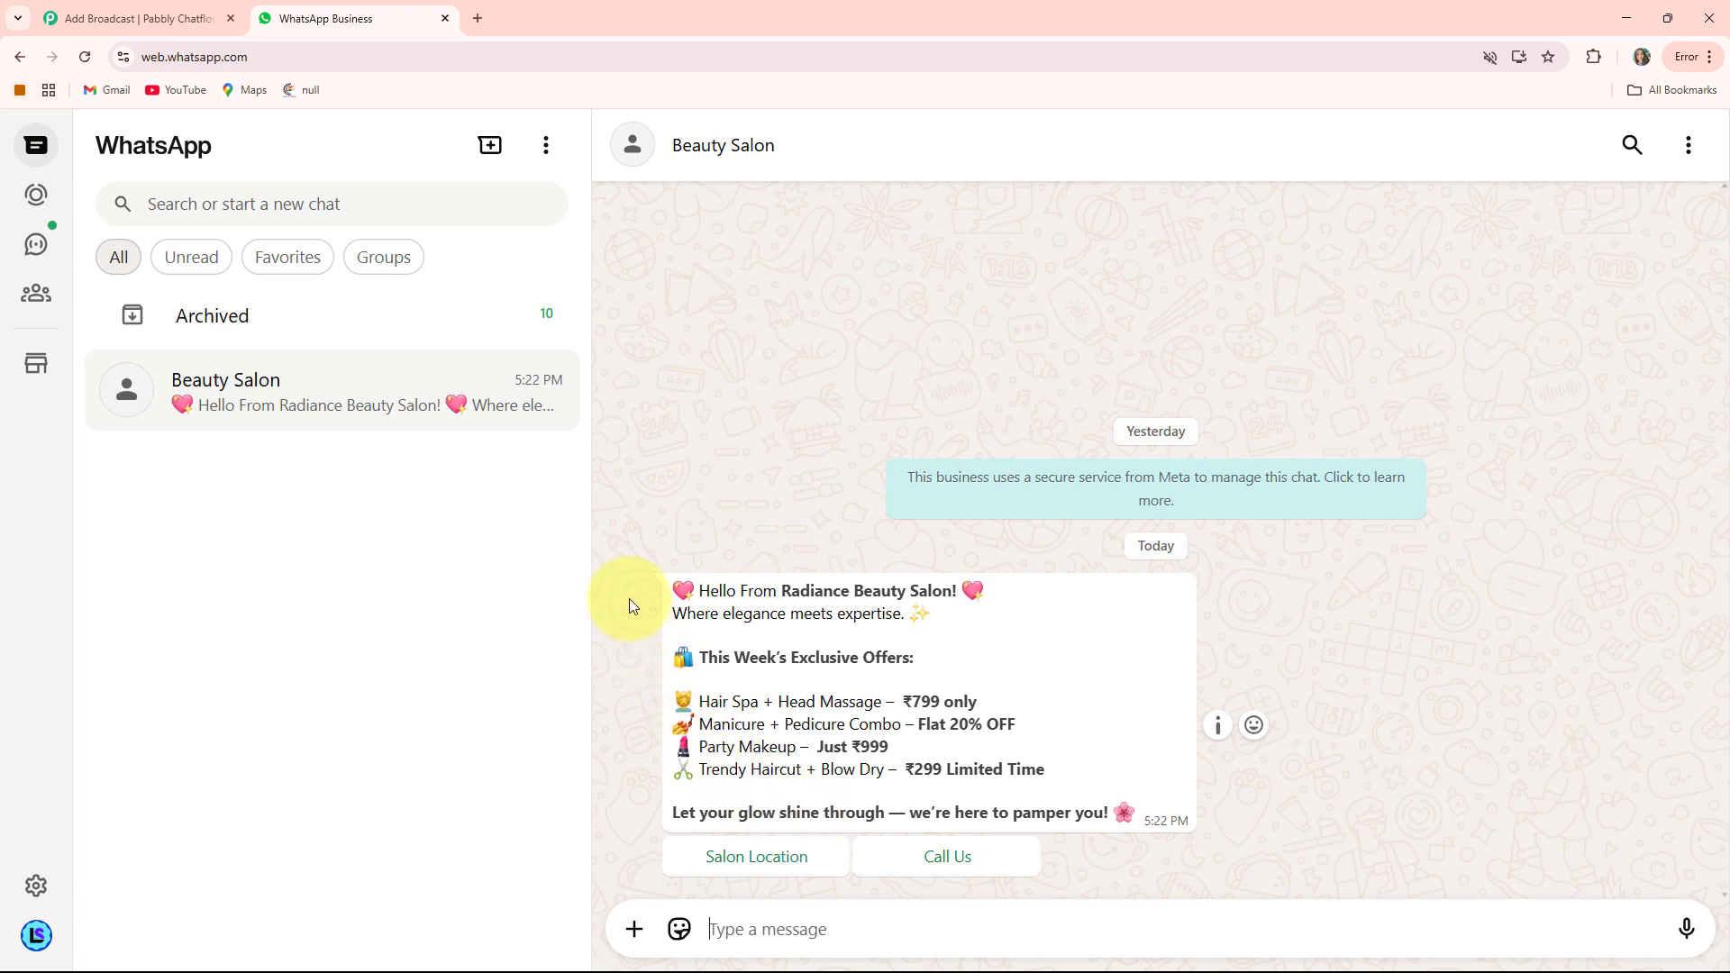
# Open the pabbly.com/chatflow website in a new browser tab.
pyautogui.click(475, 20)
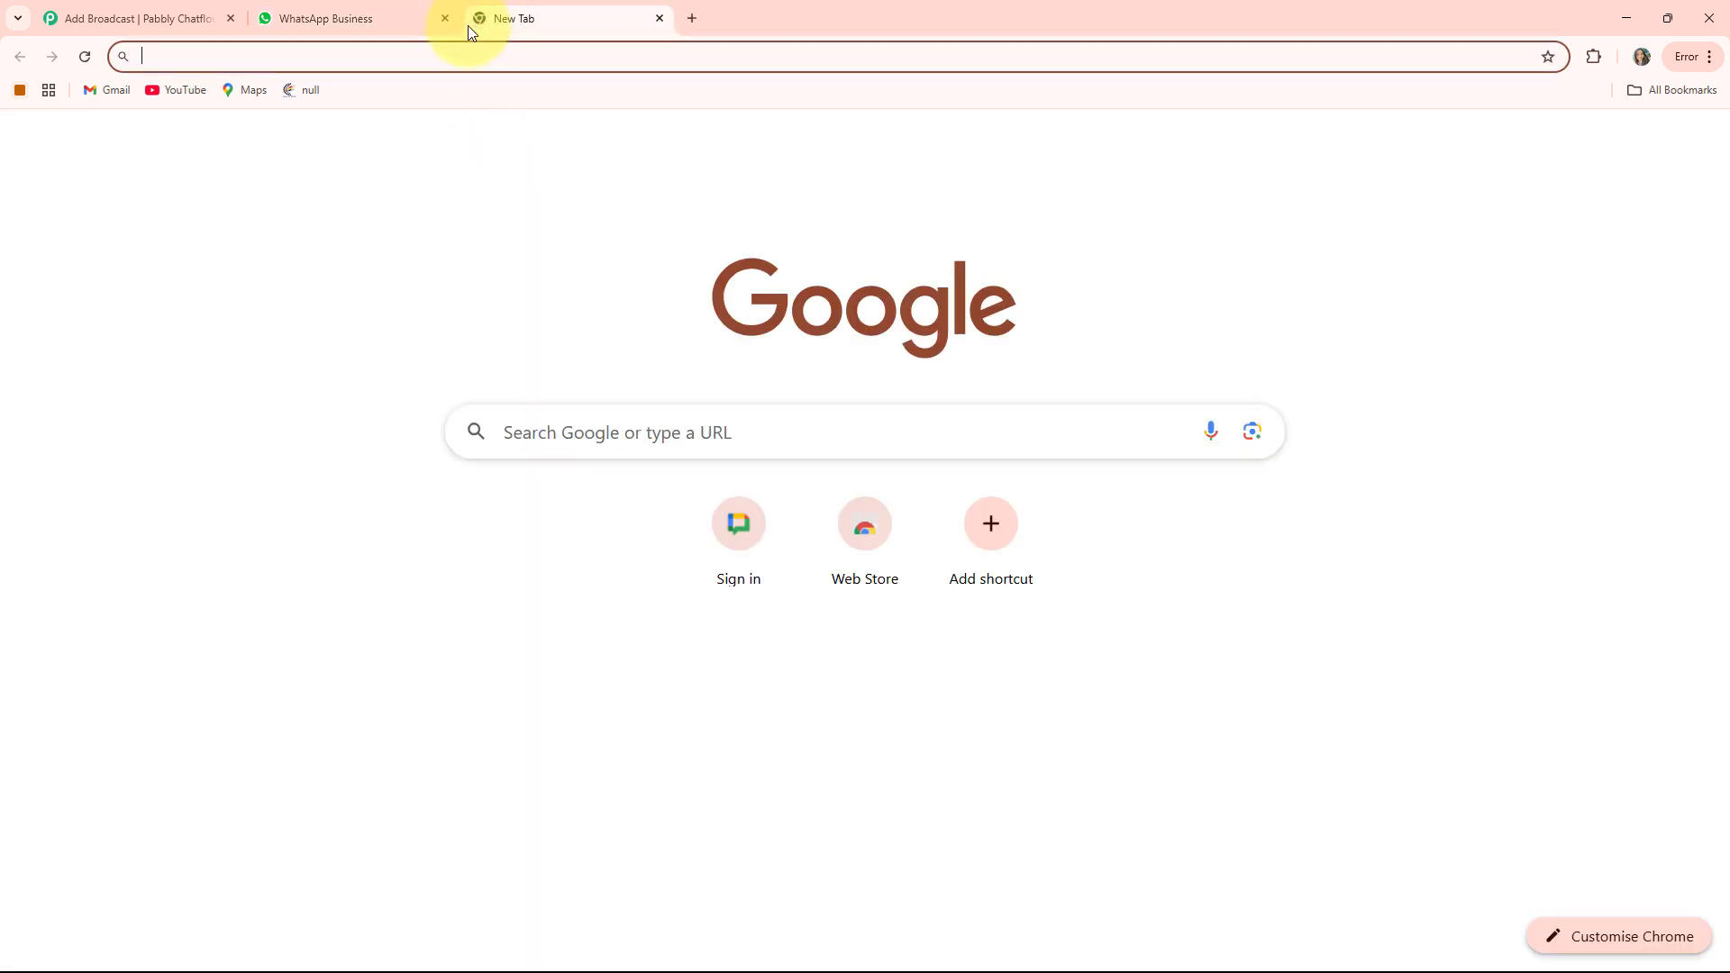
pyautogui.click(419, 60)
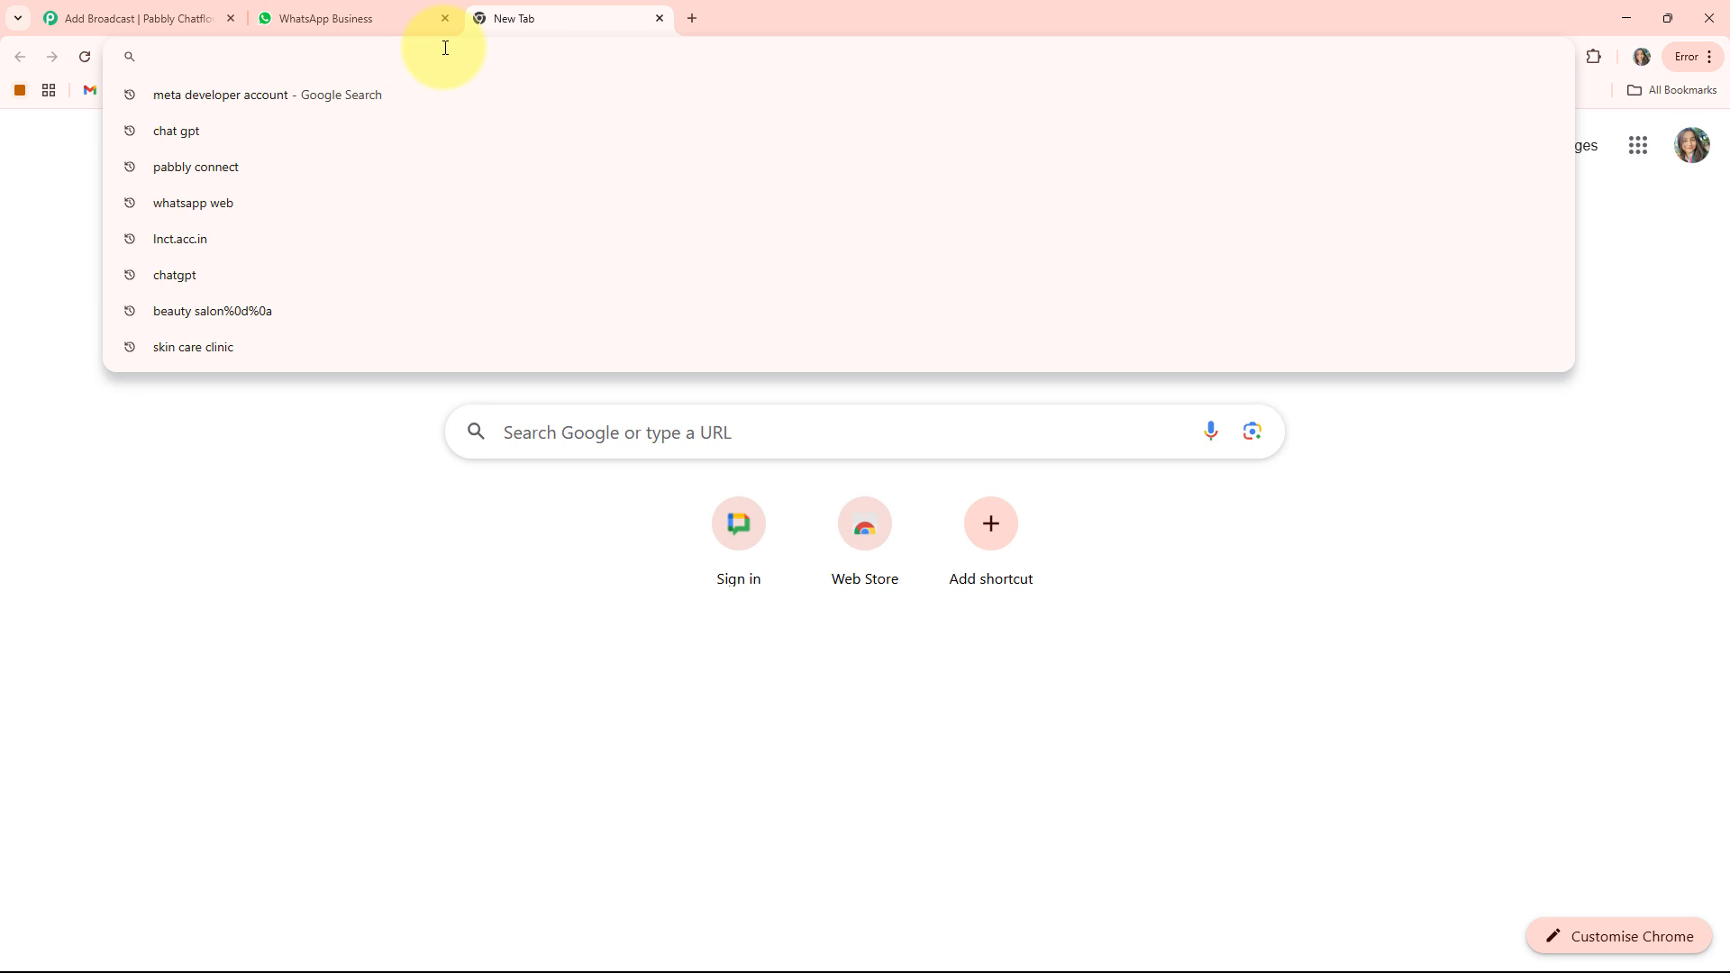
pyautogui.write('pabbly.com/chatflow/')
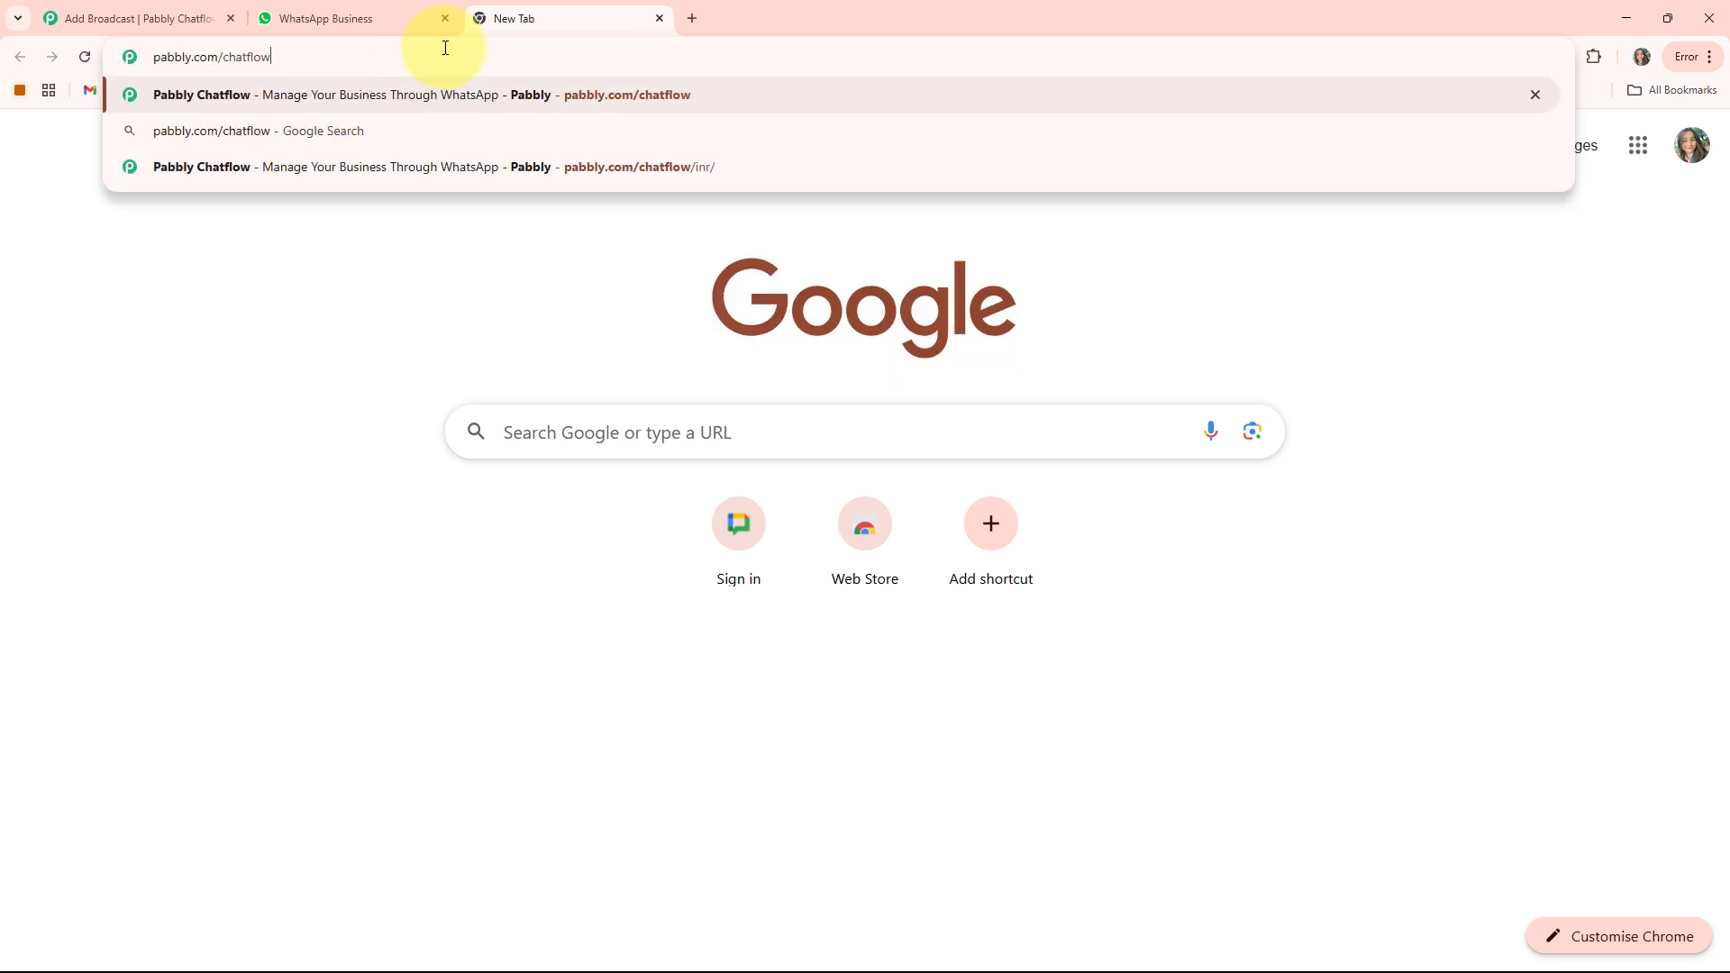
pyautogui.press('Return')
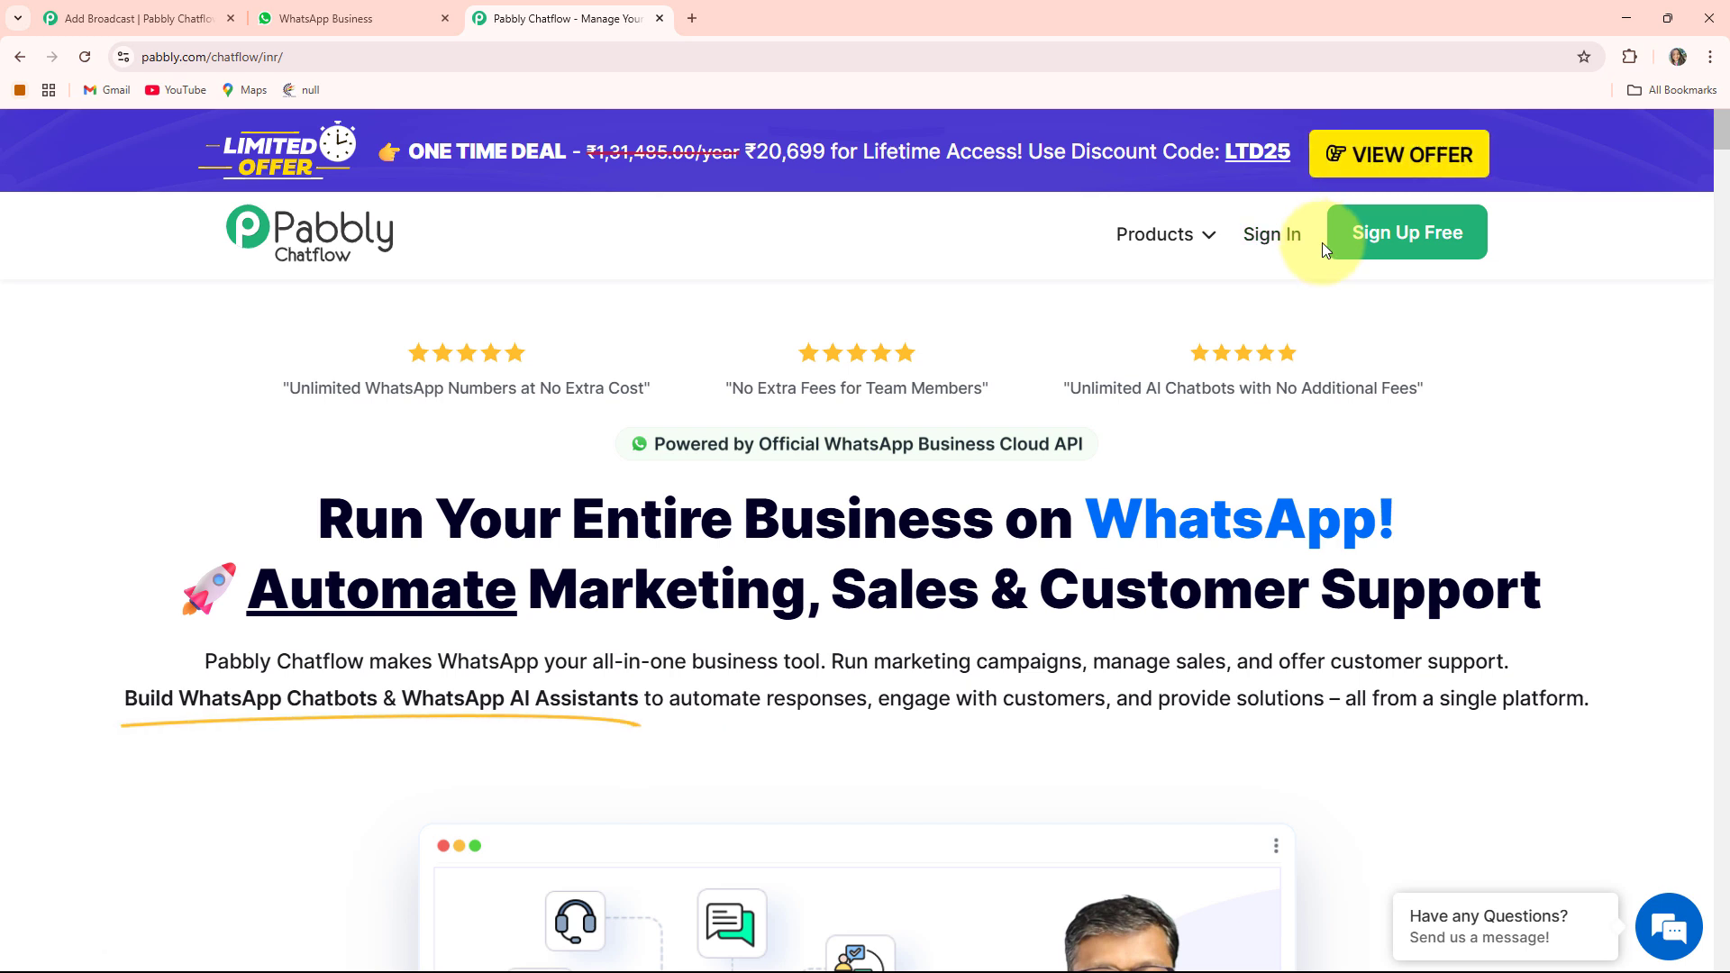
# Sign in to the Pabbly account and access the Pabbly Chatflow app.
pyautogui.click(1242, 236)
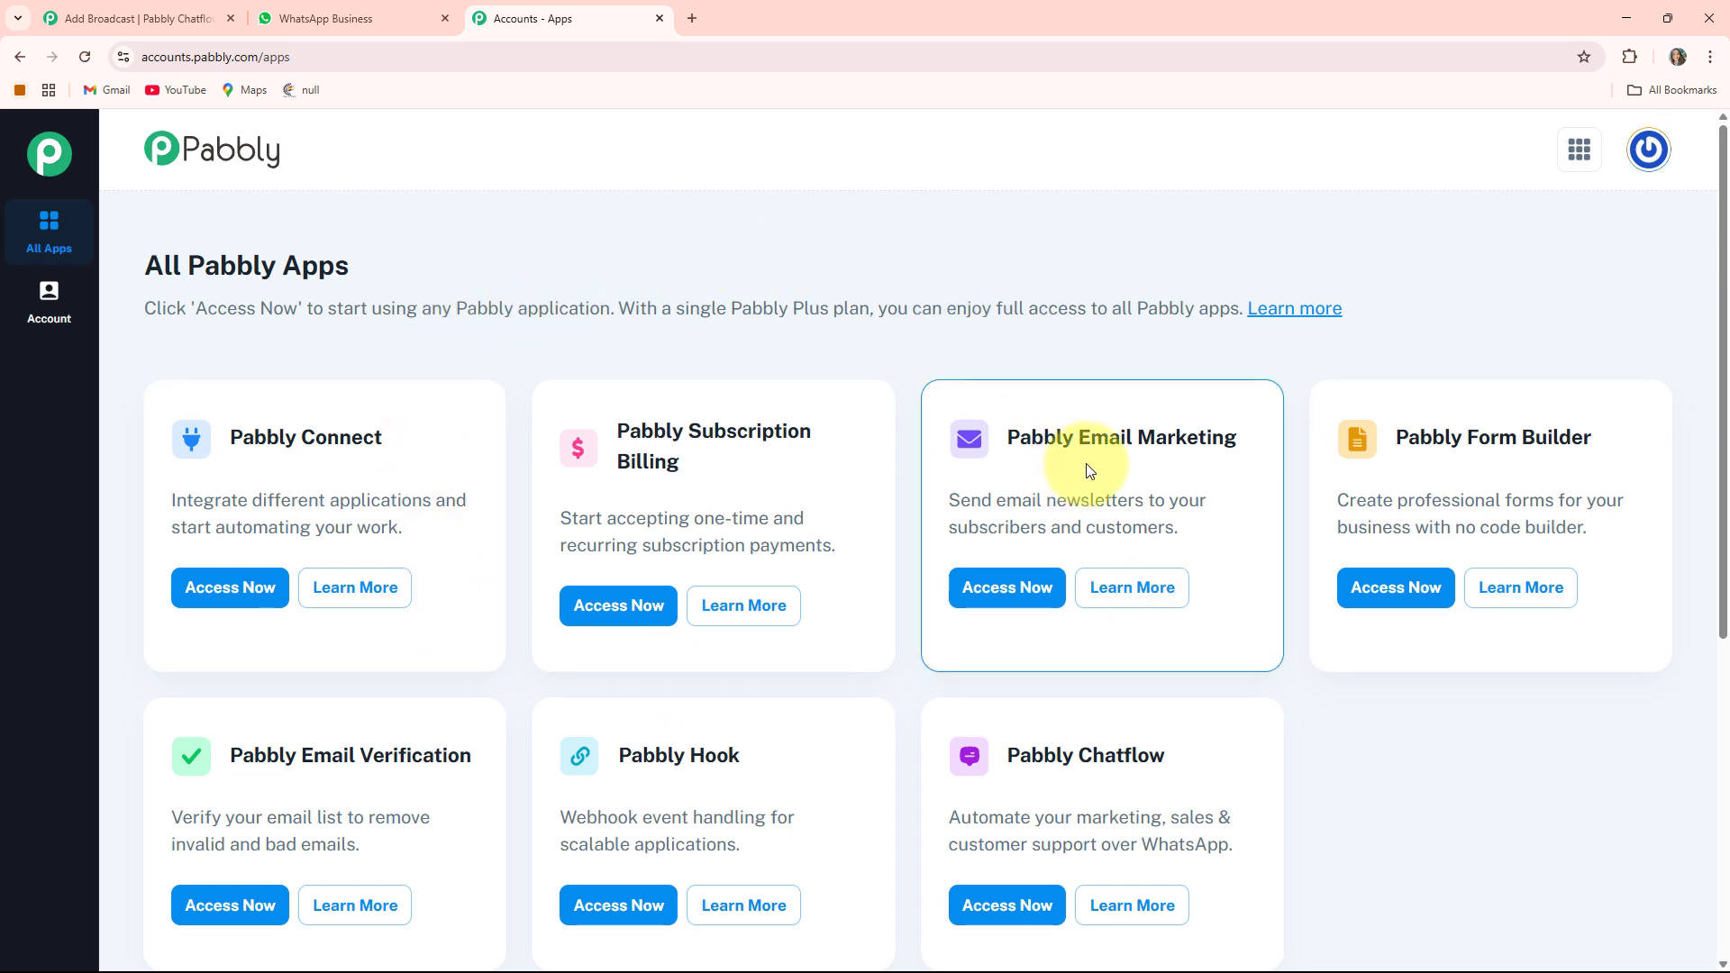
pyautogui.scroll(-2, 1090, 469)
pyautogui.scroll(2, 1093, 468)
pyautogui.scroll(-1, 1095, 464)
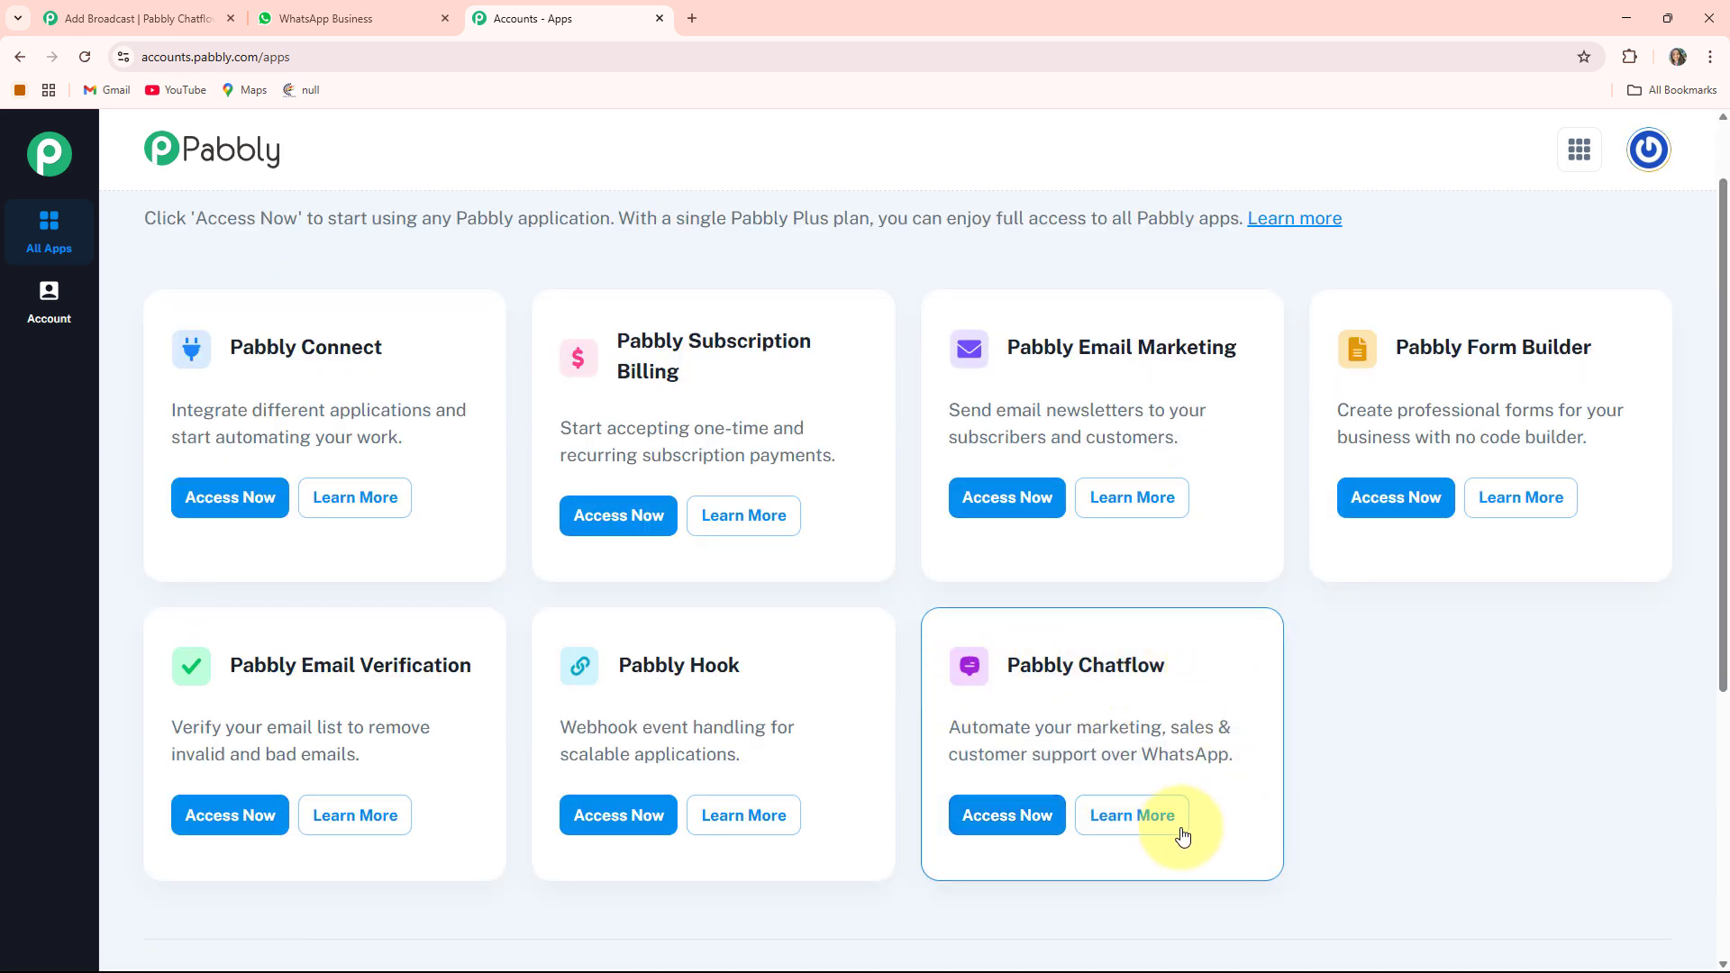
pyautogui.click(1021, 820)
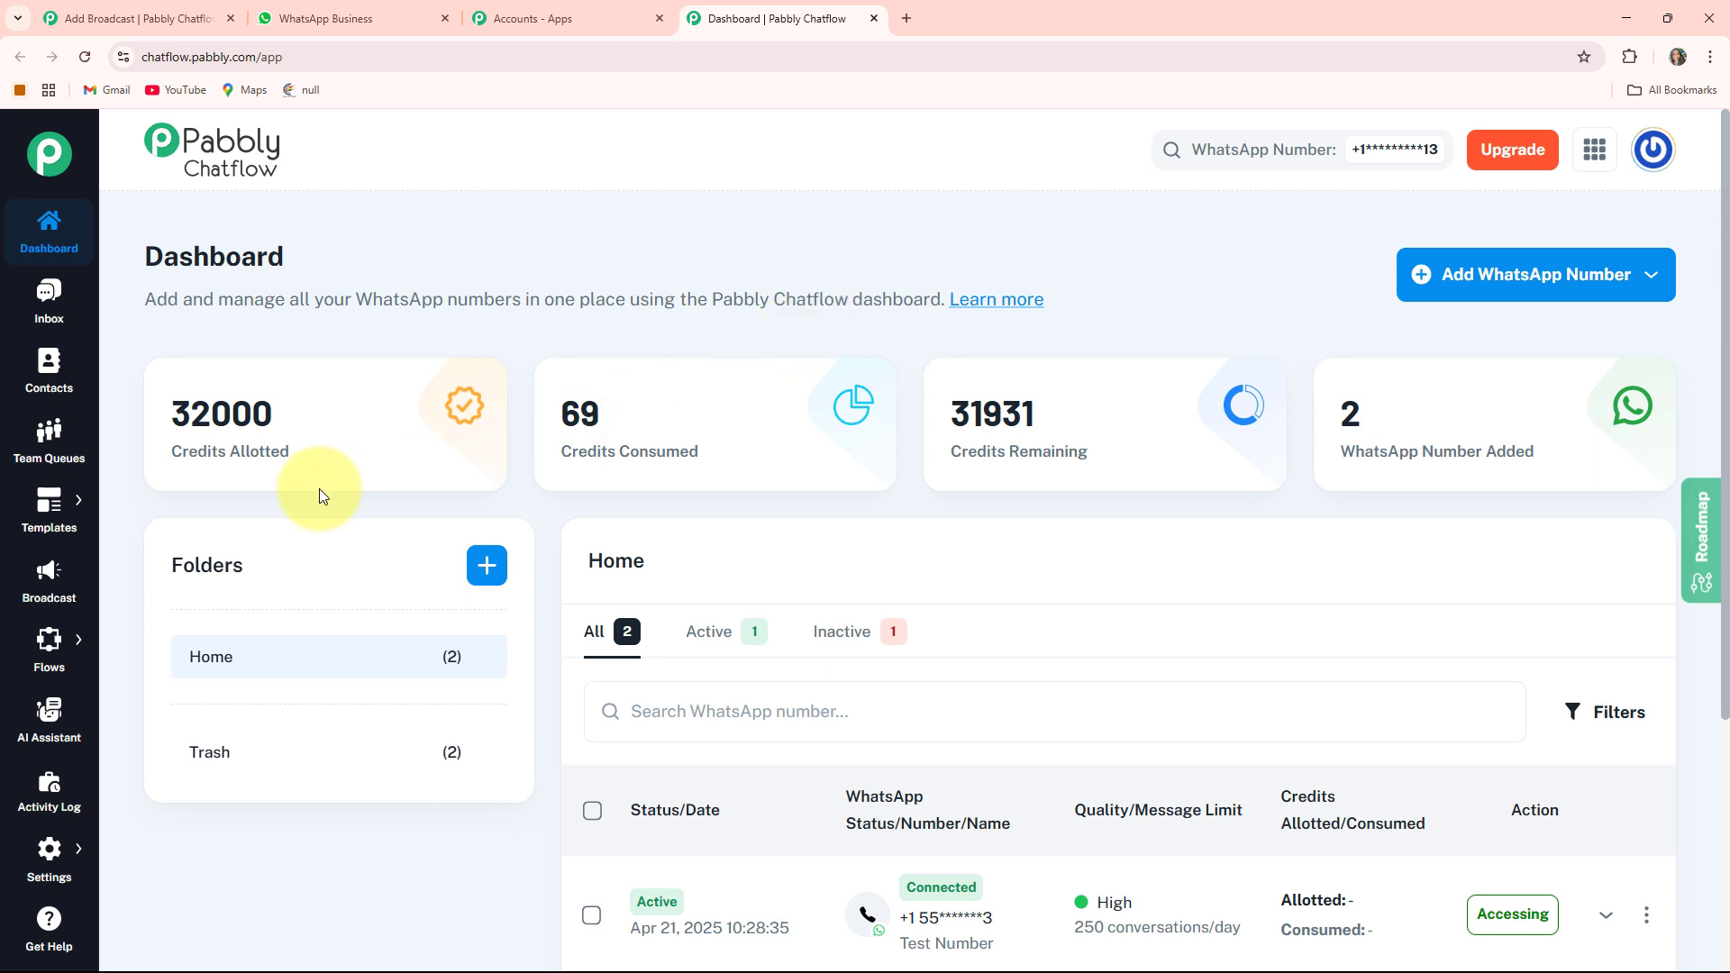
# Review the credit figures and the list of added WhatsApp numbers on the dashboard.
pyautogui.moveTo(174, 457); pyautogui.dragTo(290, 455)
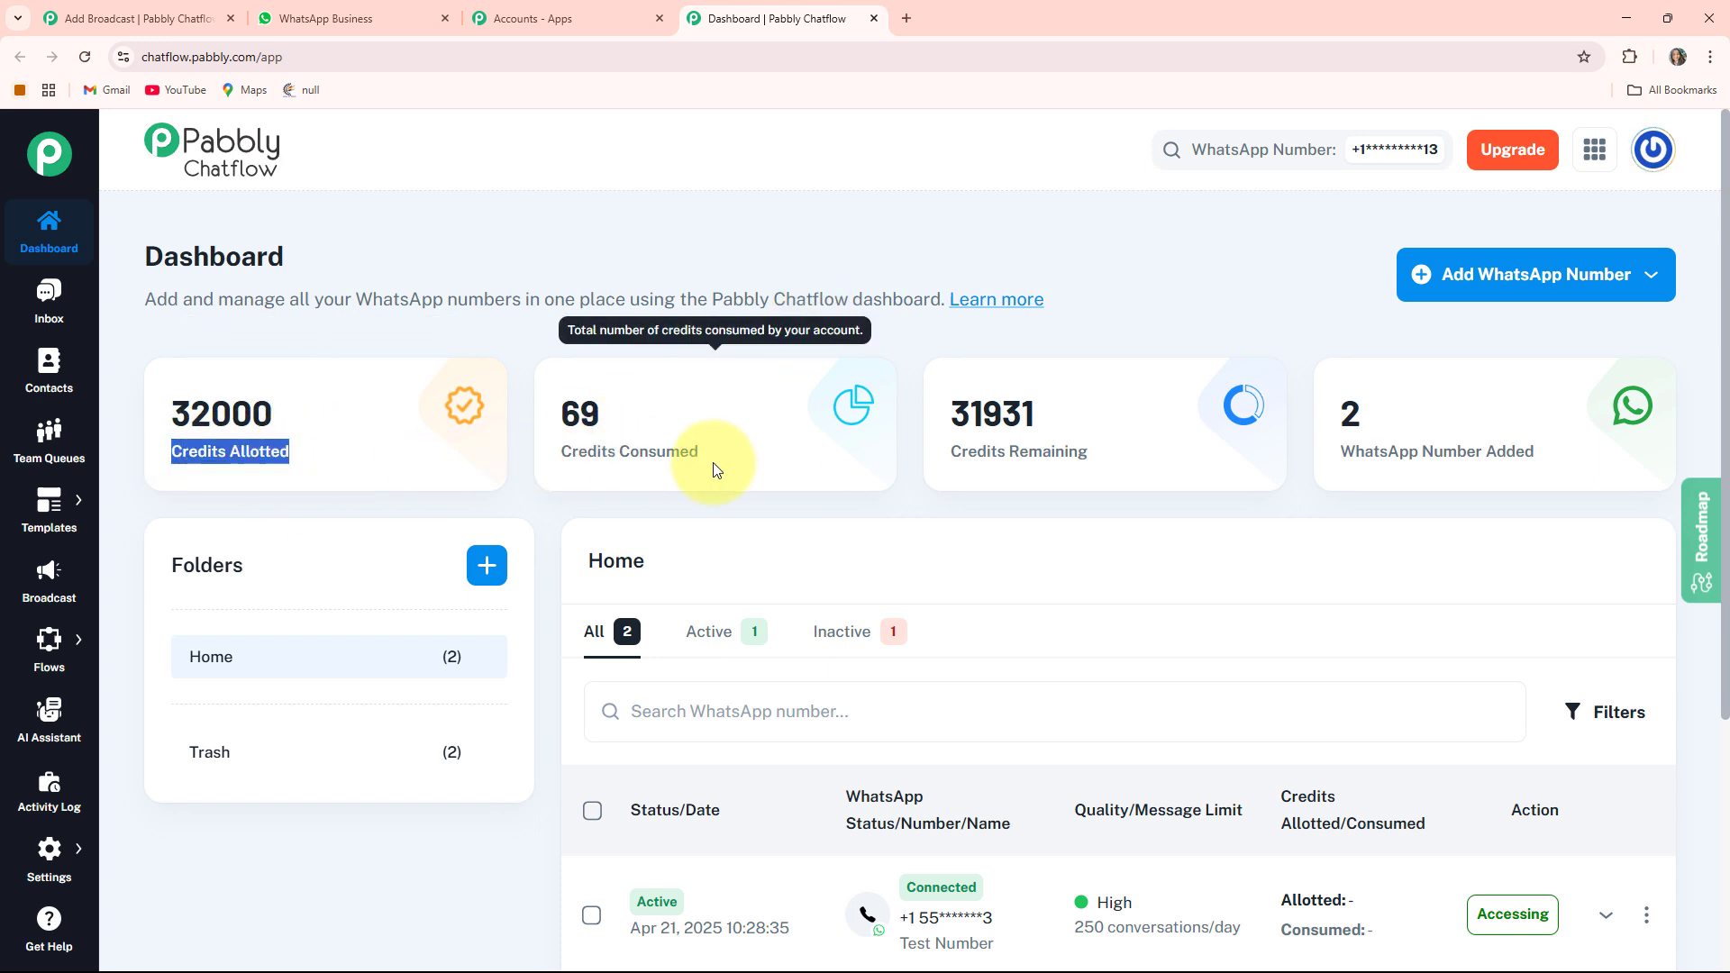
pyautogui.click(894, 445)
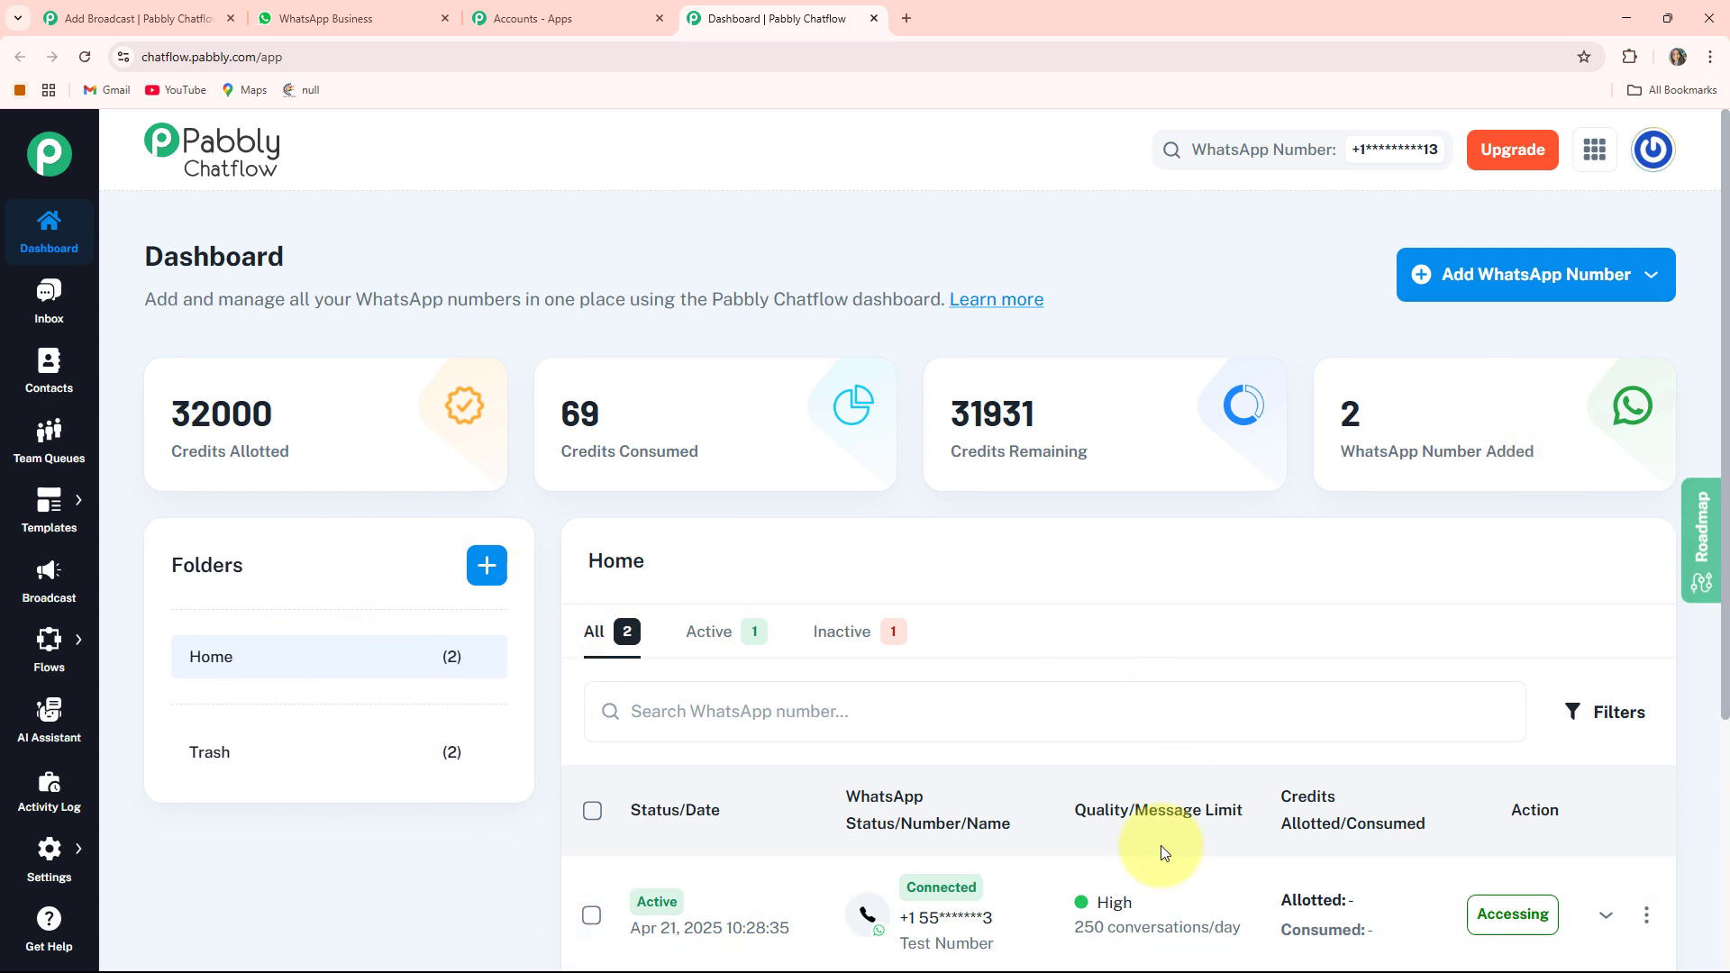
pyautogui.scroll(-2, 942, 759)
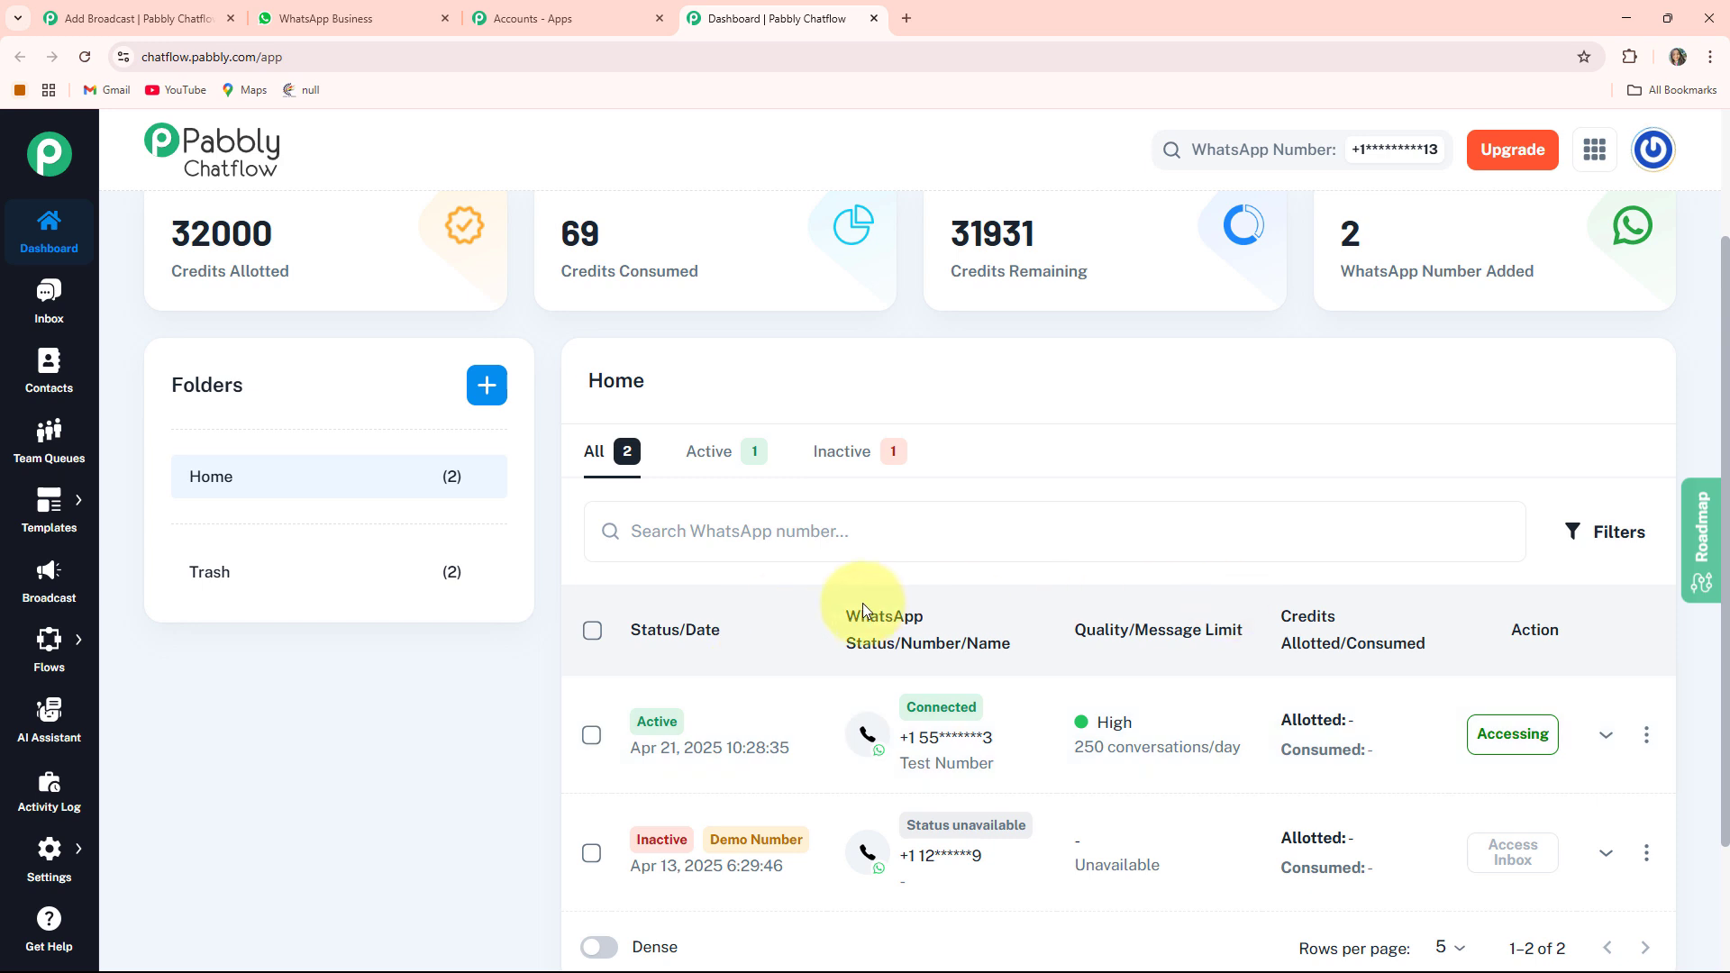
pyautogui.scroll(2, 1010, 637)
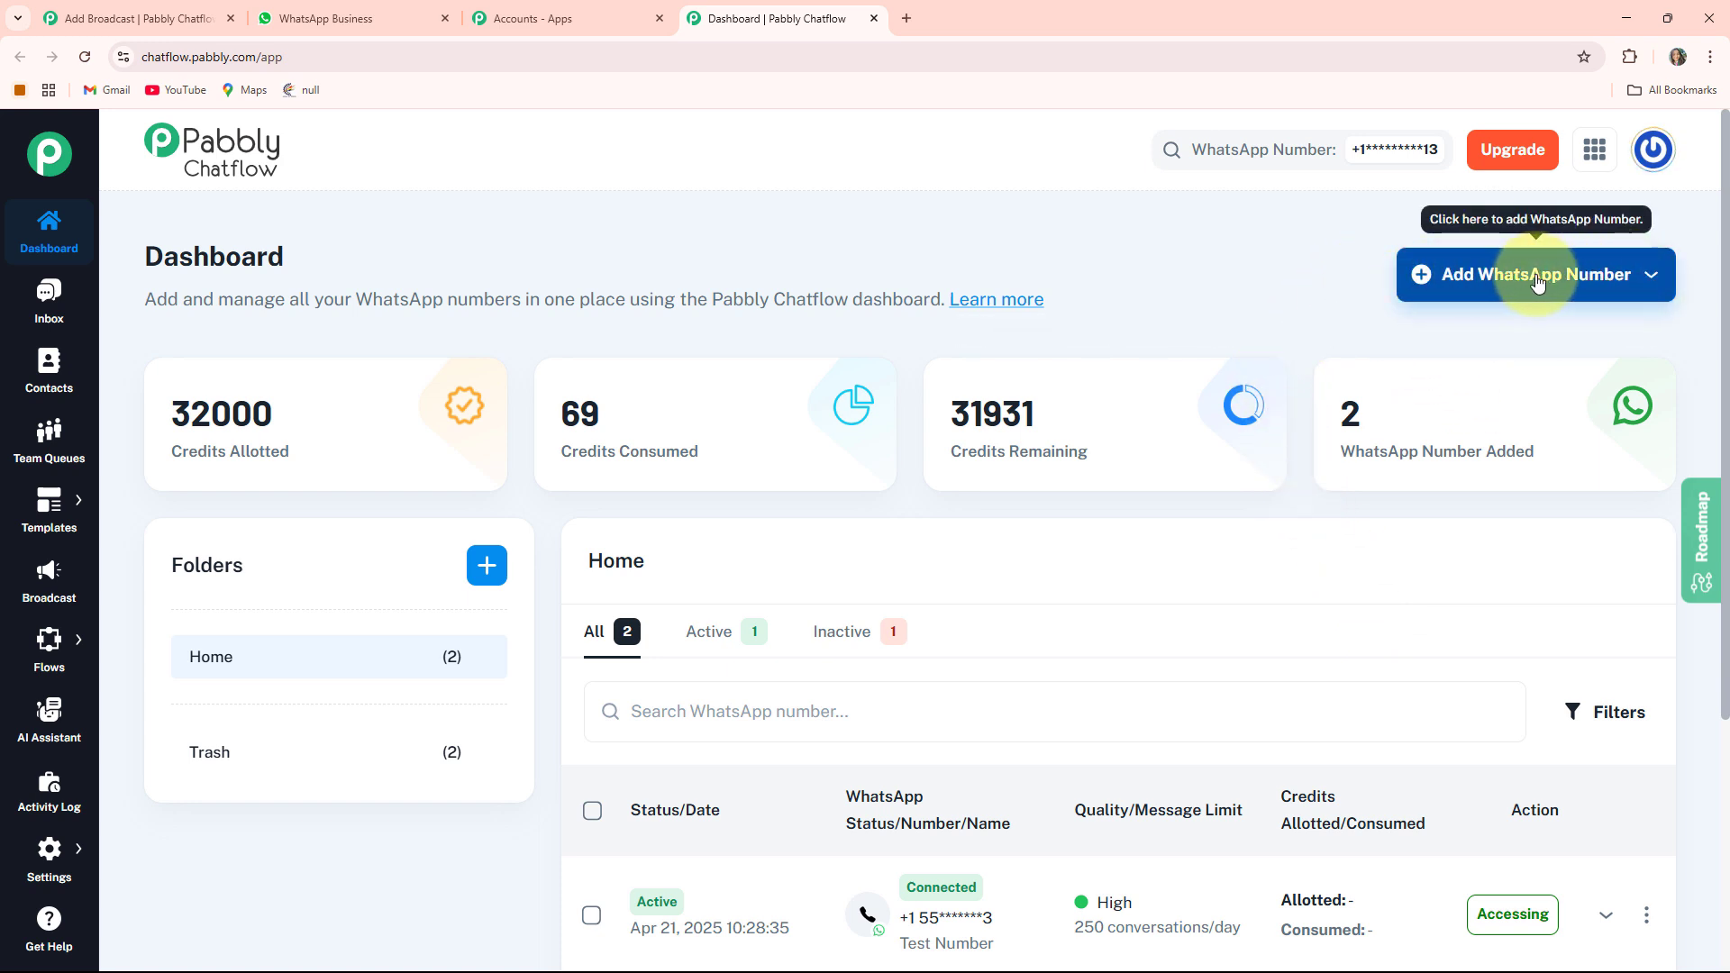
# View the Manual Token Connect form for adding a WhatsApp number, and close it without entering anything.
pyautogui.click(1478, 287)
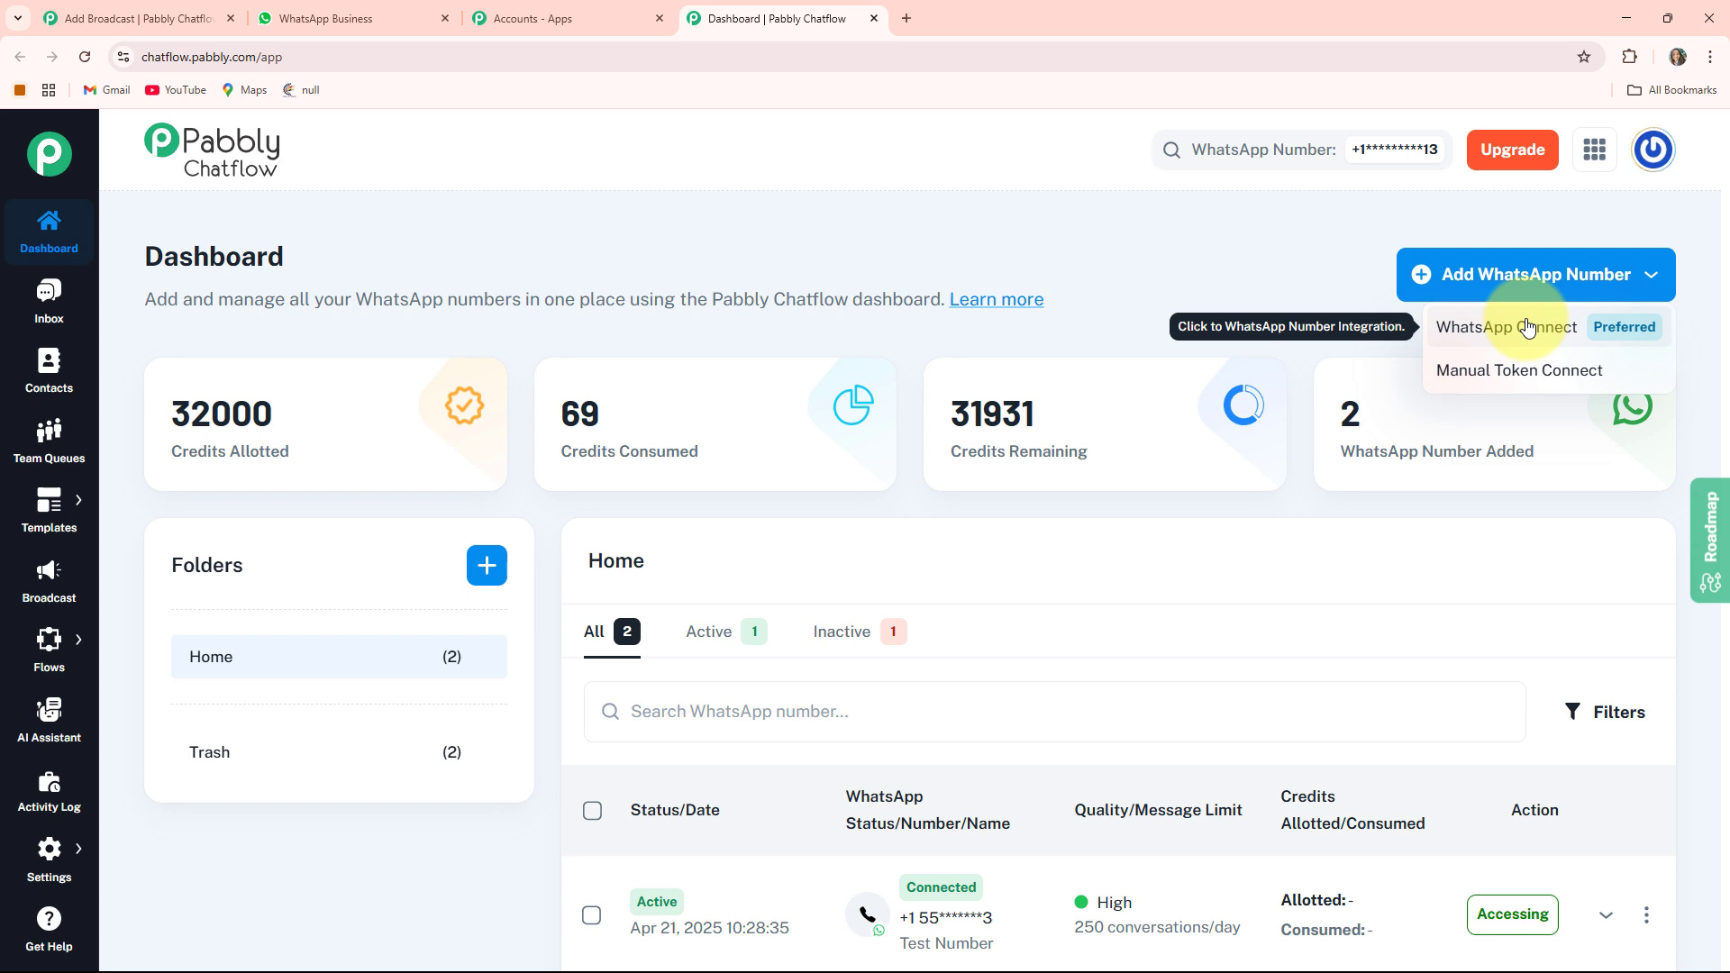
pyautogui.click(1535, 370)
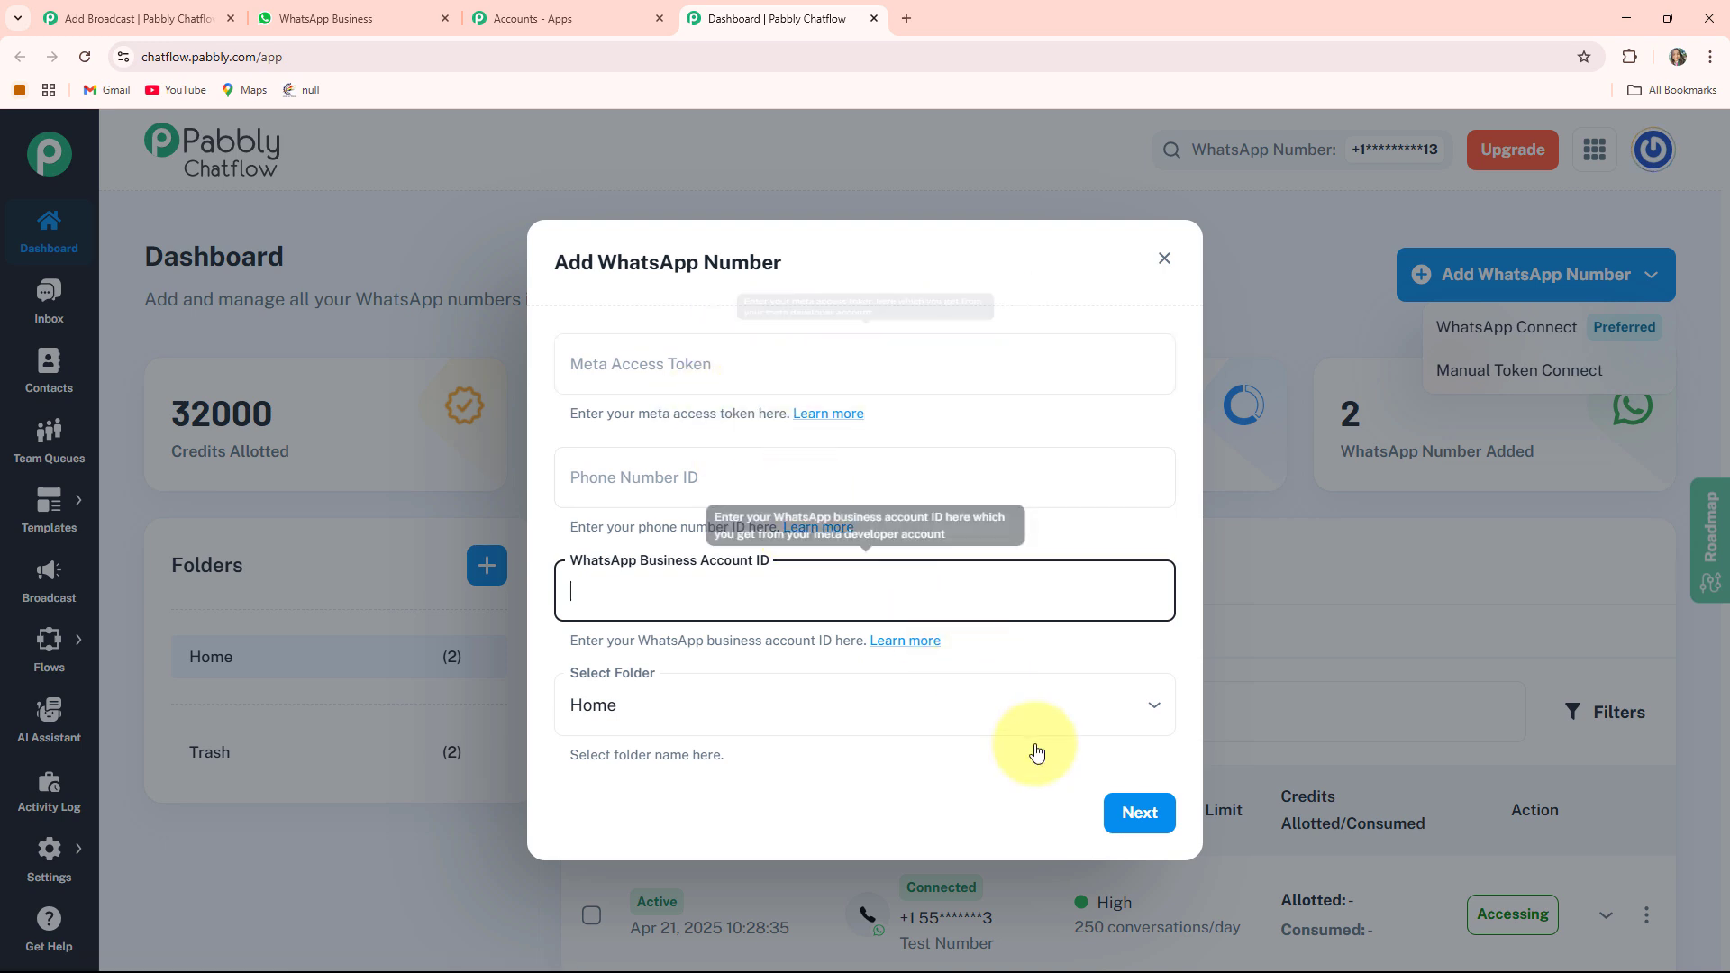
pyautogui.click(19, 301)
# Look through the Inbox, Contacts, Team Queues, Templates, Broadcast, Flows, AI Assistant and Activity Log sections.
pyautogui.click(29, 307)
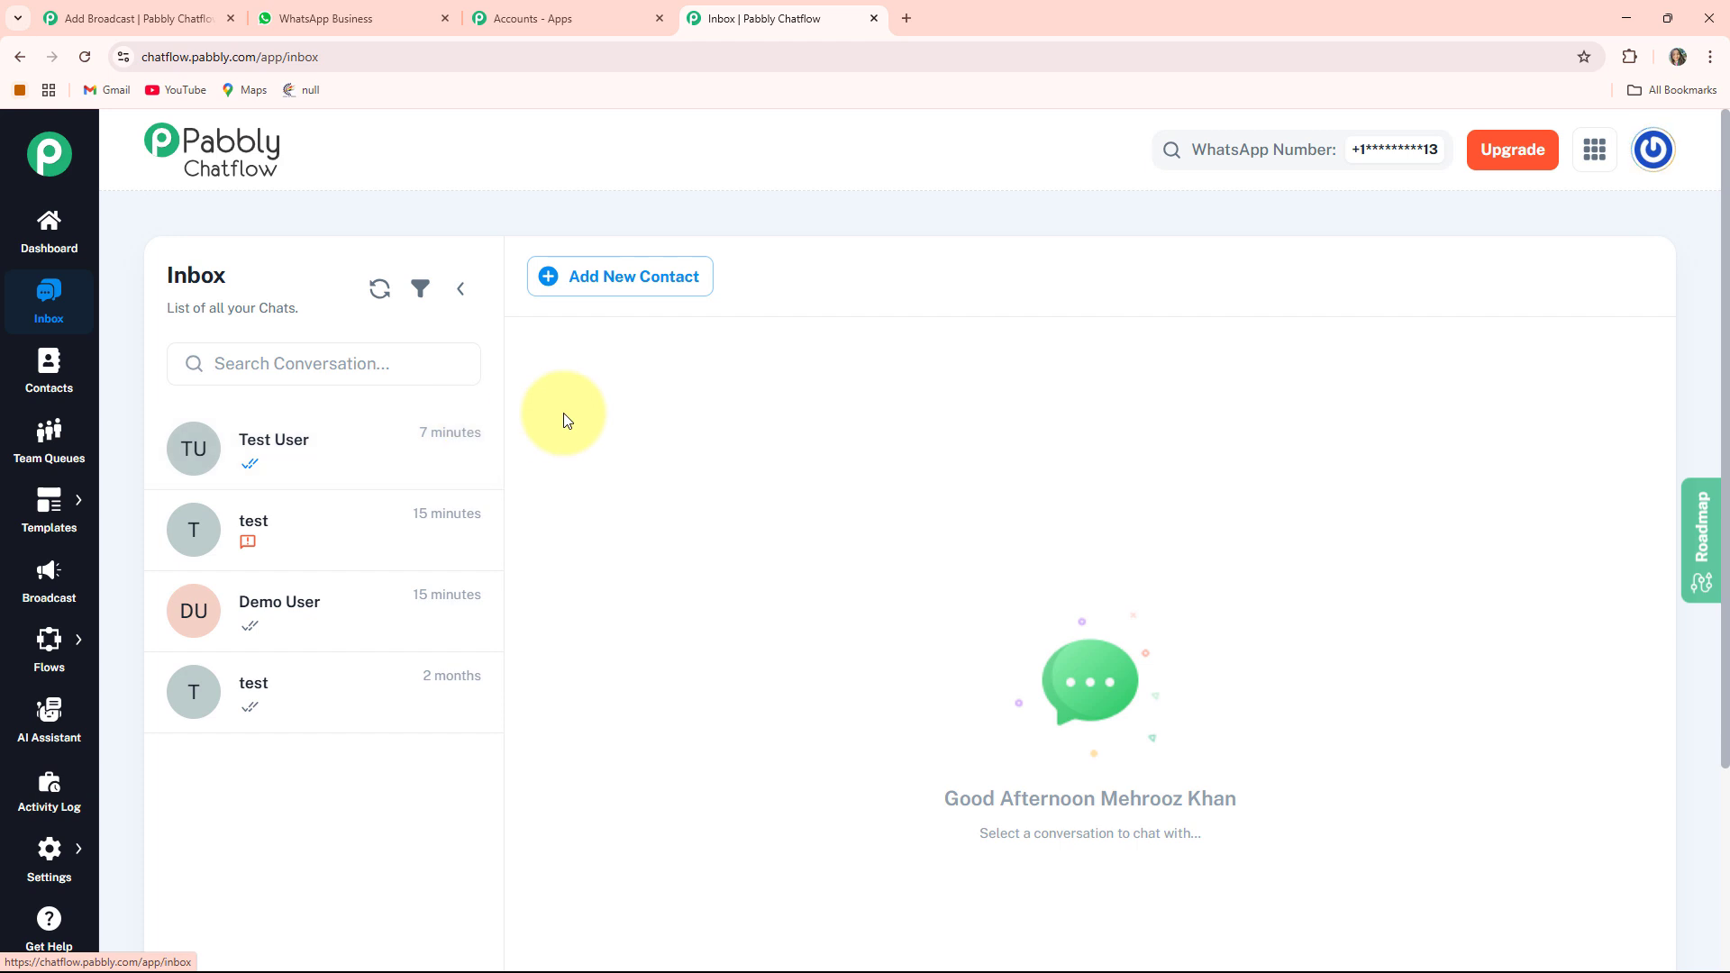
pyautogui.click(50, 383)
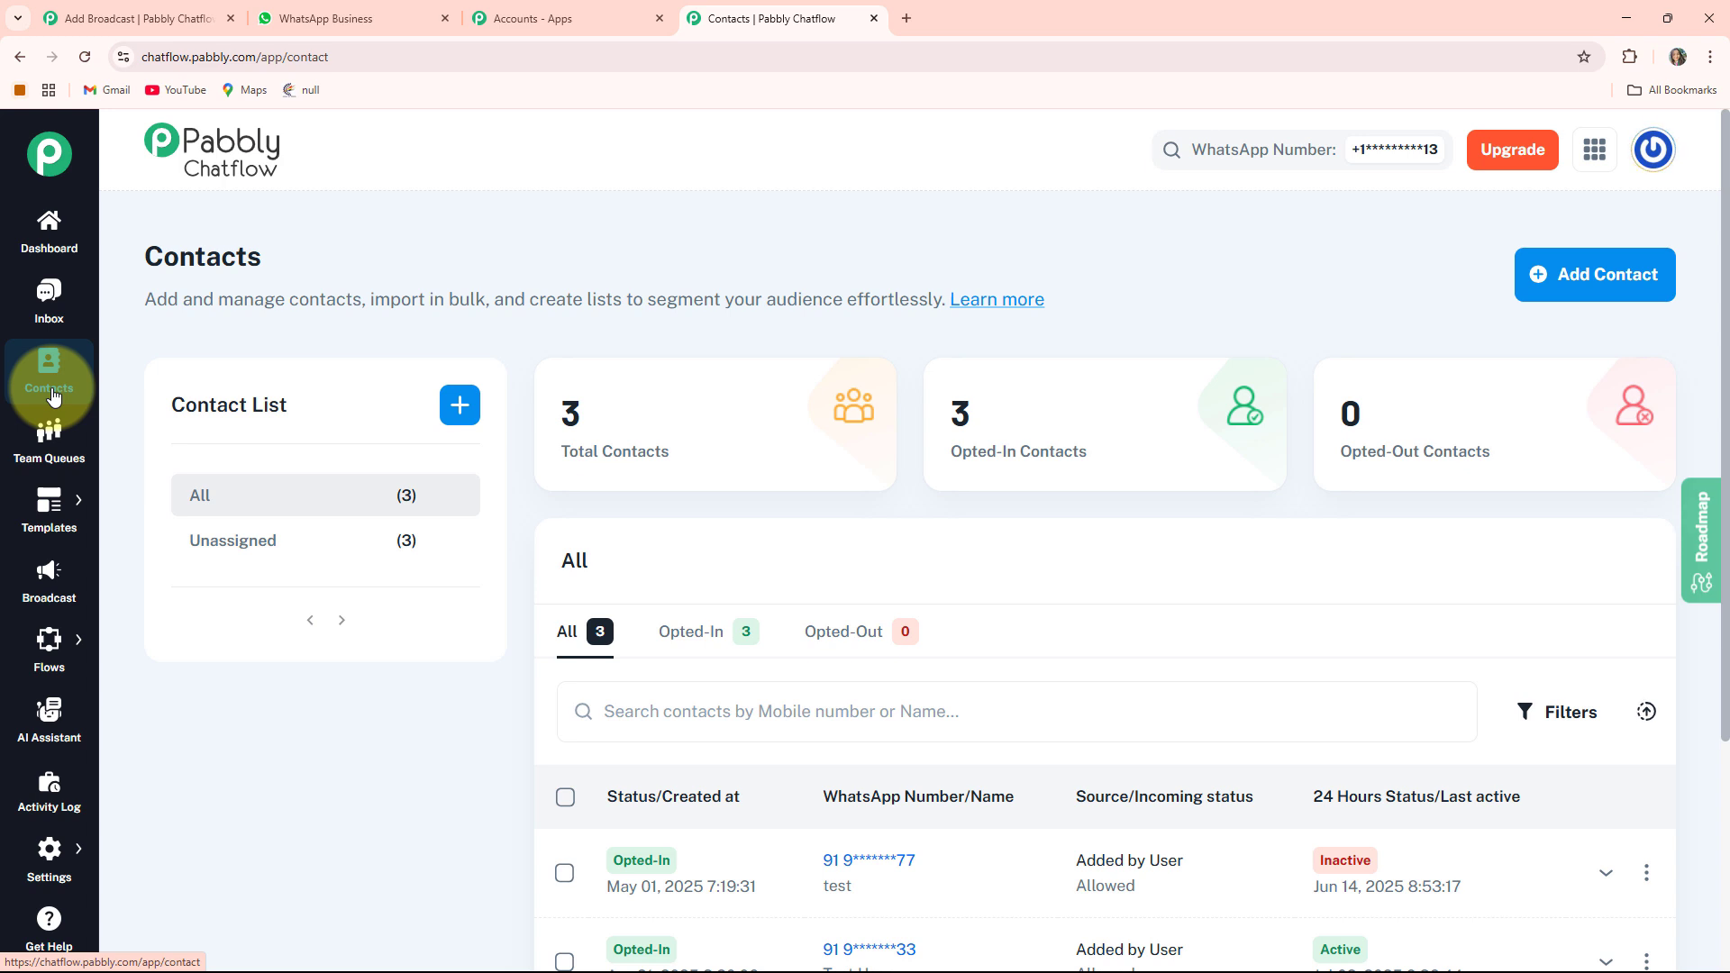
pyautogui.click(53, 442)
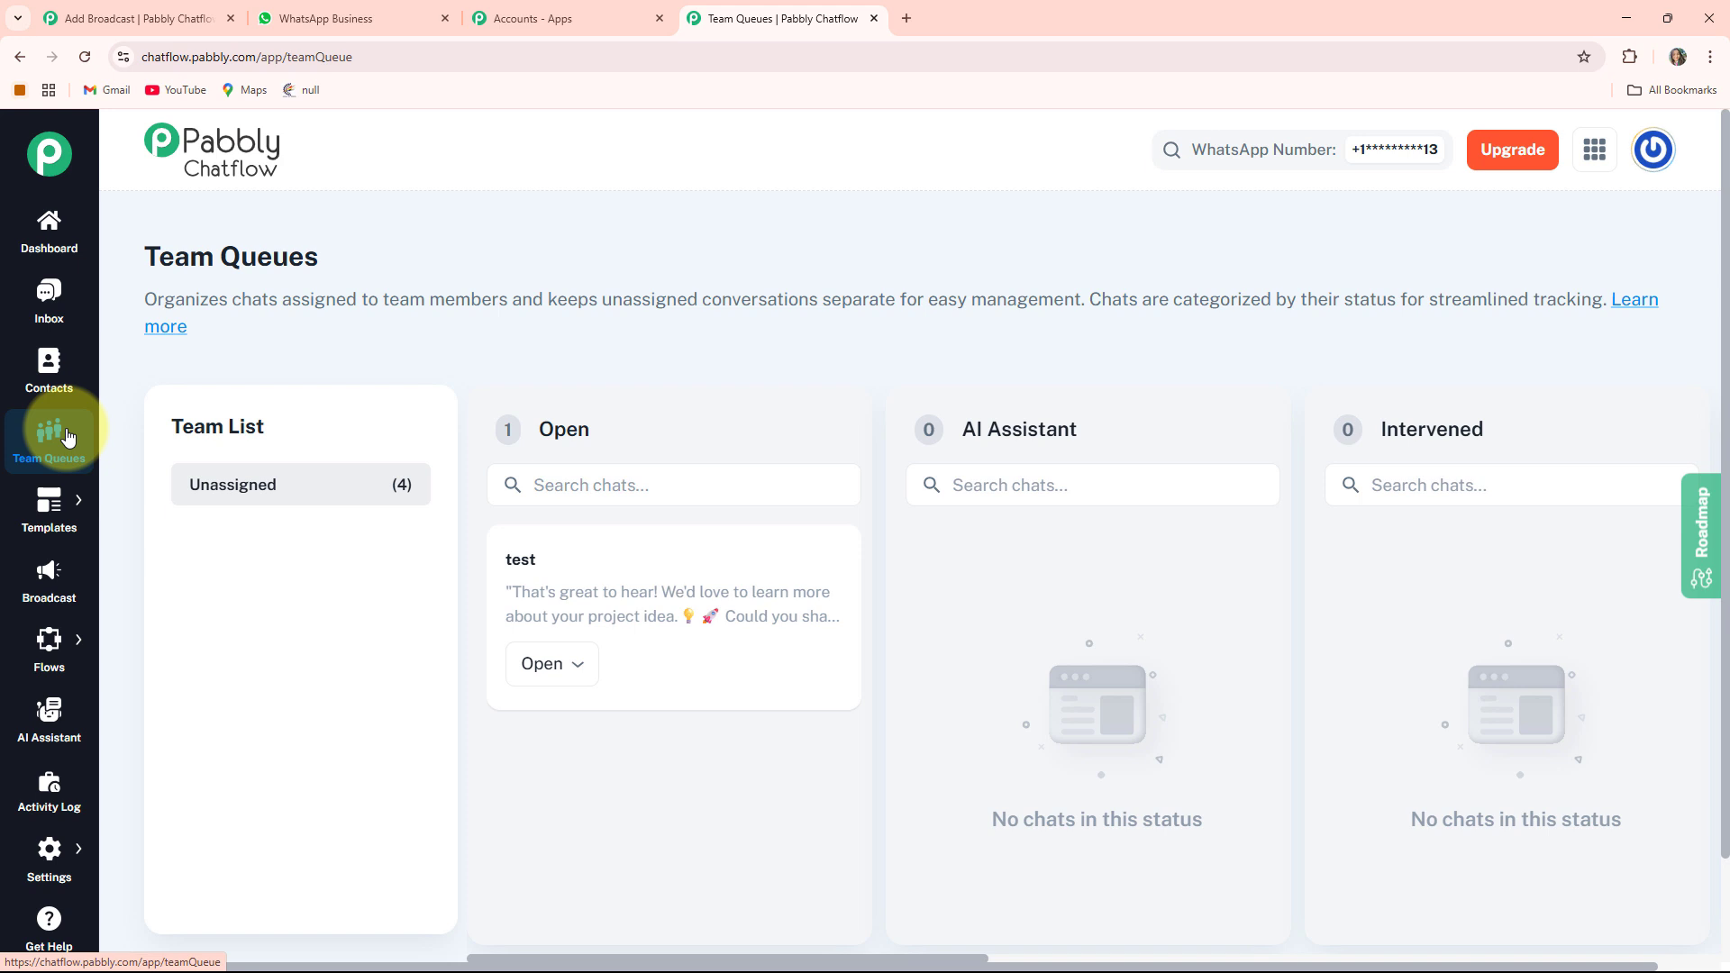
pyautogui.click(81, 505)
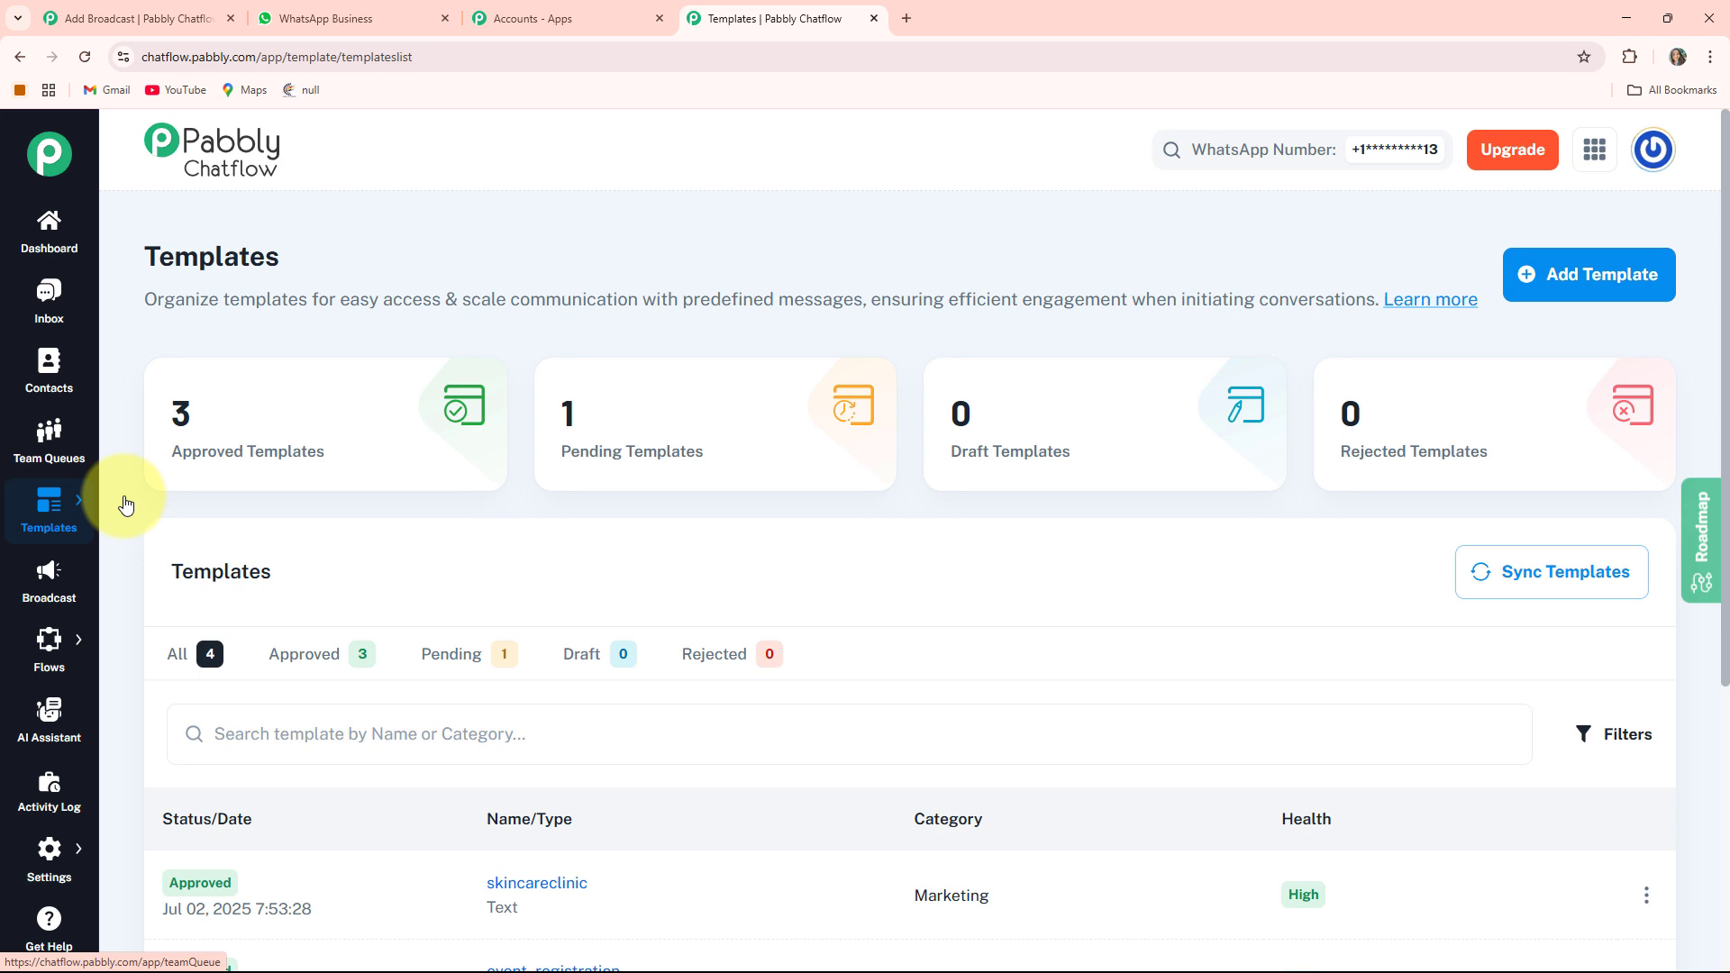
pyautogui.click(36, 588)
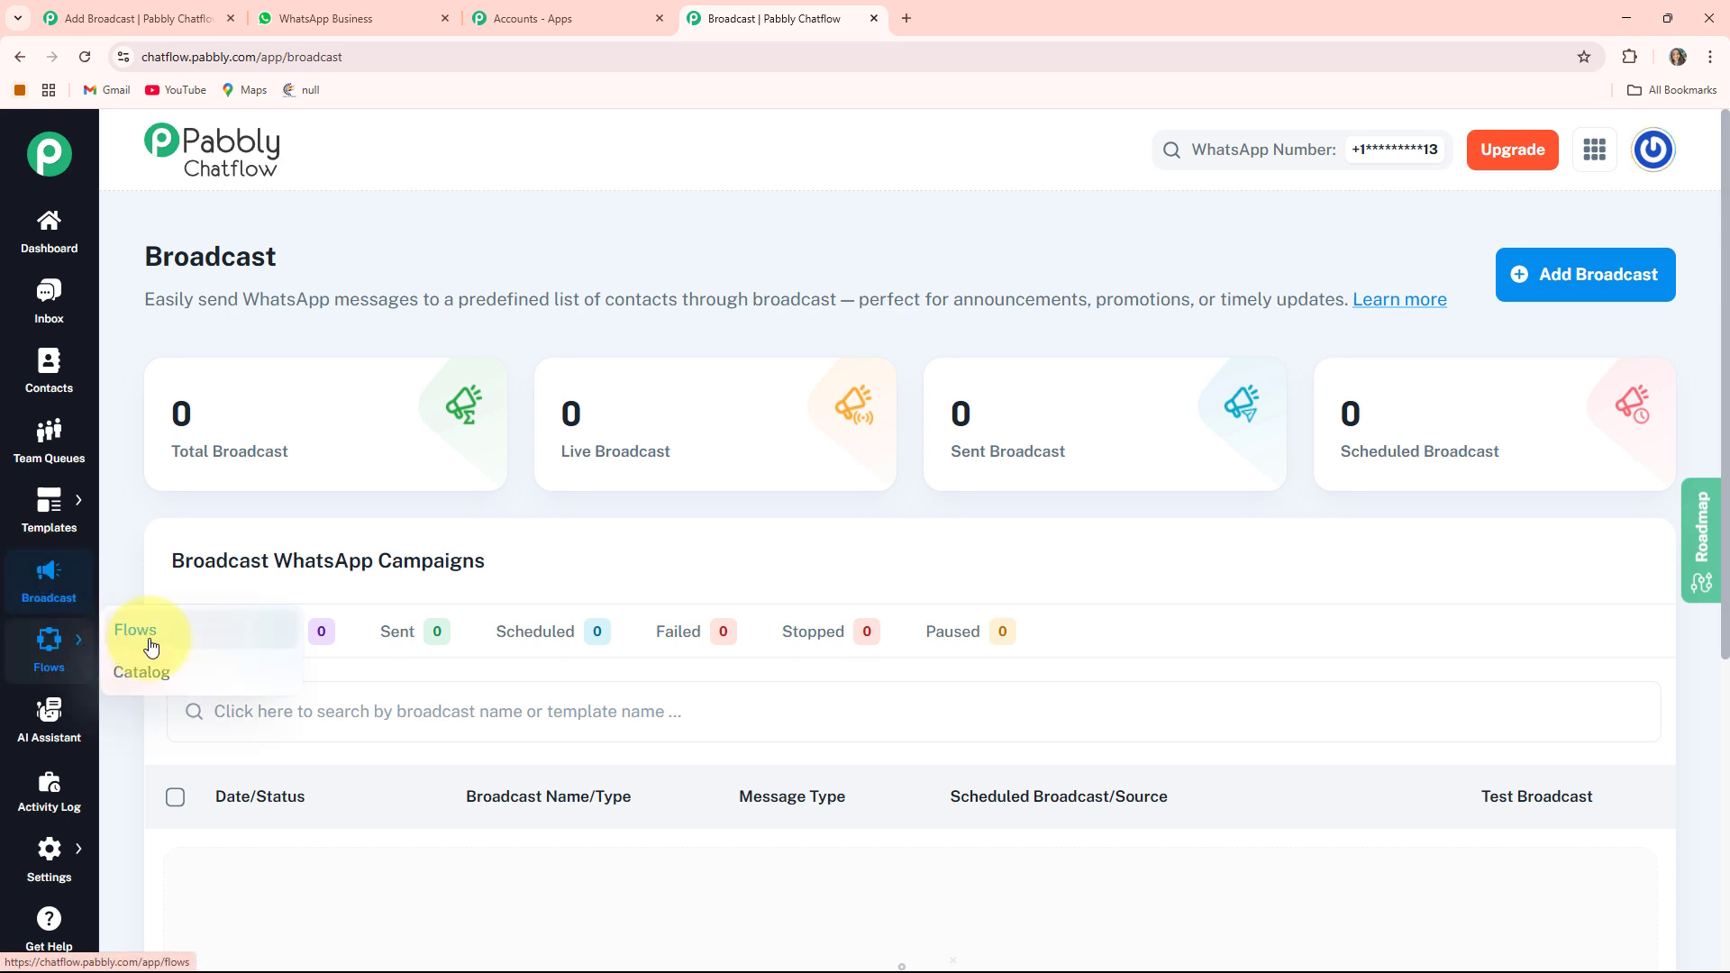
pyautogui.click(131, 642)
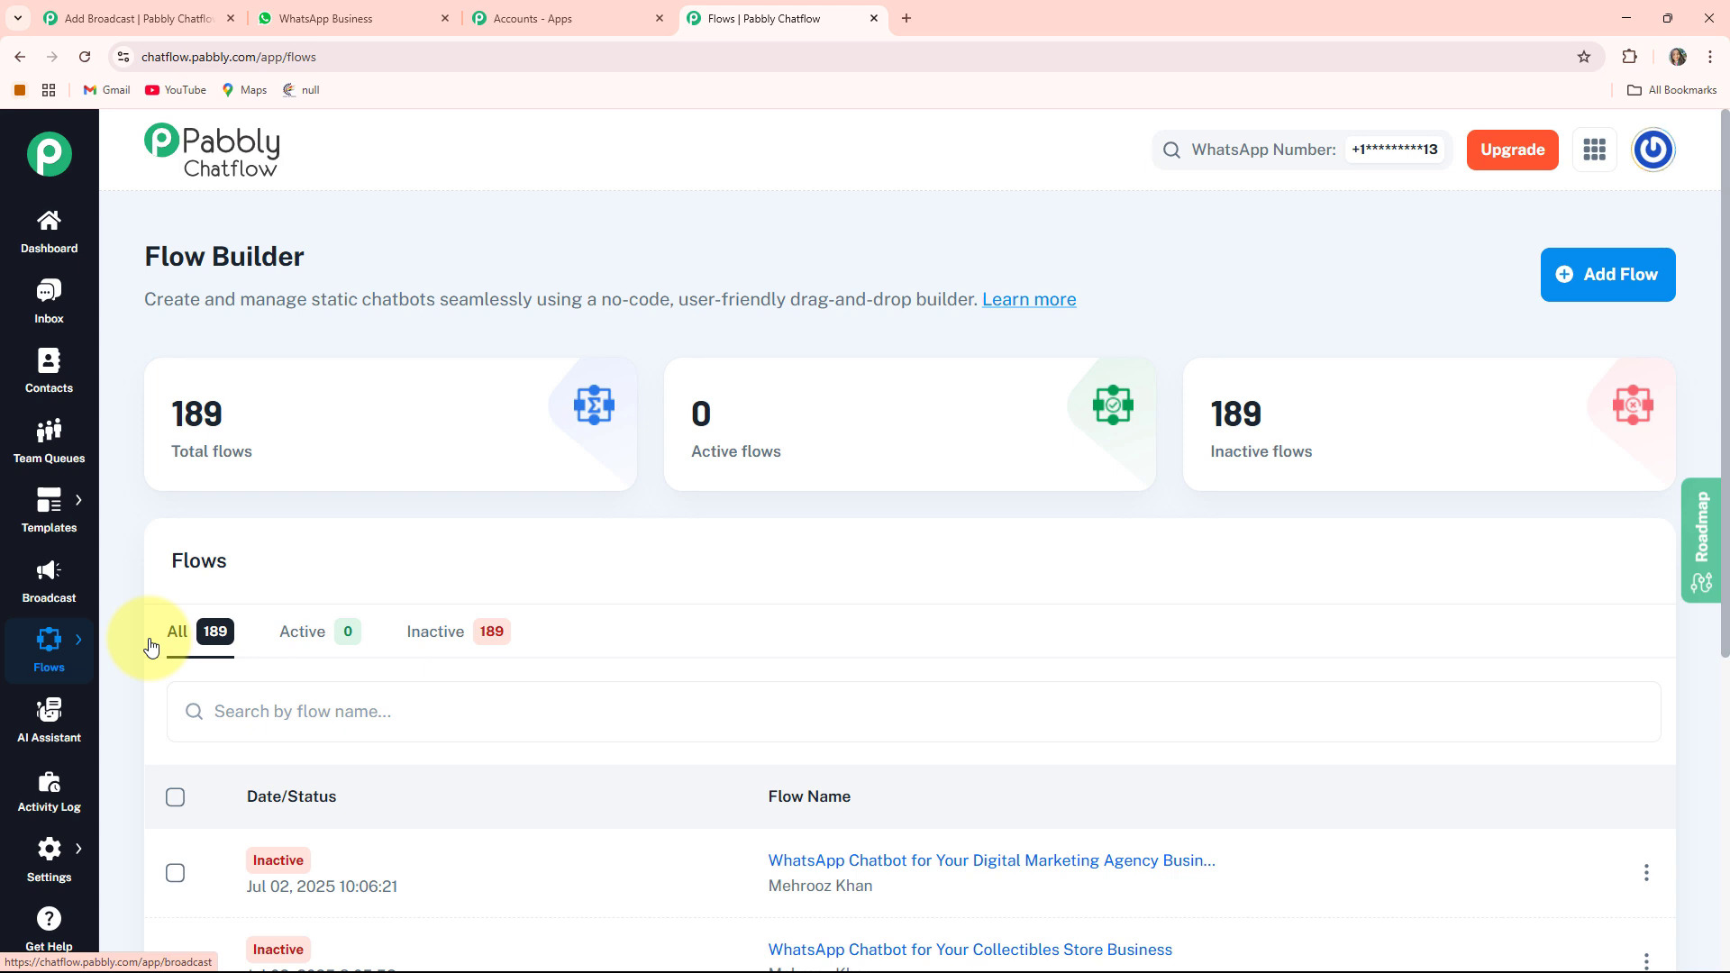
pyautogui.click(42, 735)
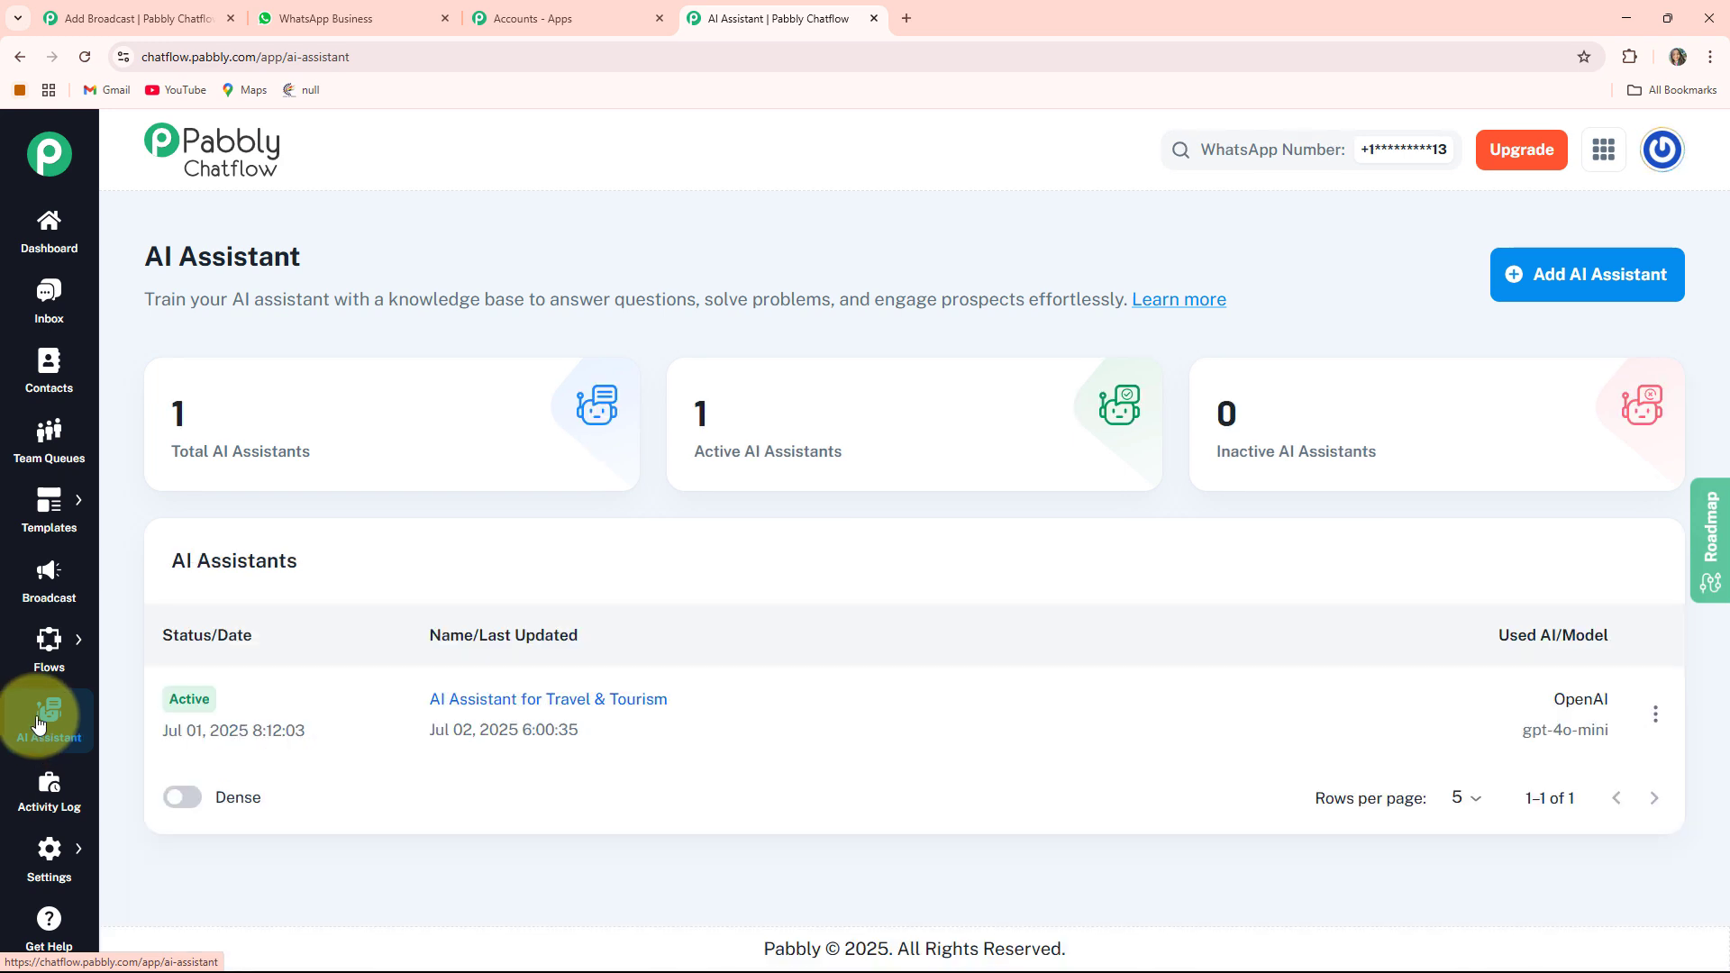
pyautogui.click(50, 808)
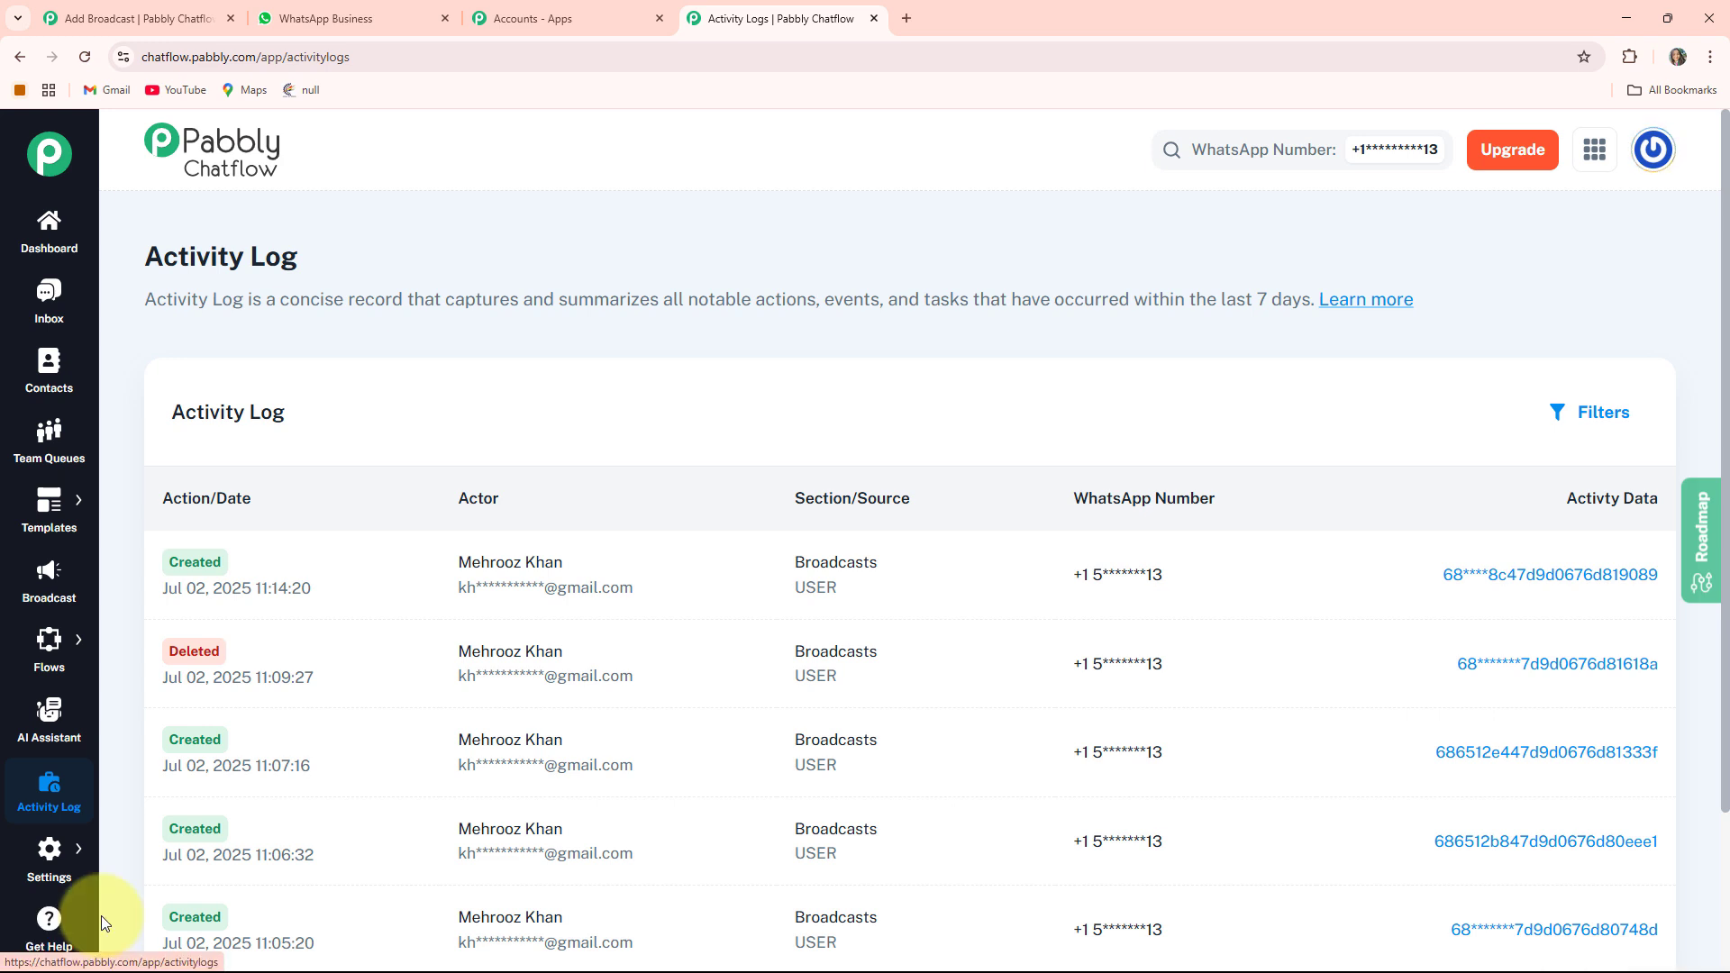
# Go to the Broadcast section and start adding a new broadcast.
pyautogui.click(38, 589)
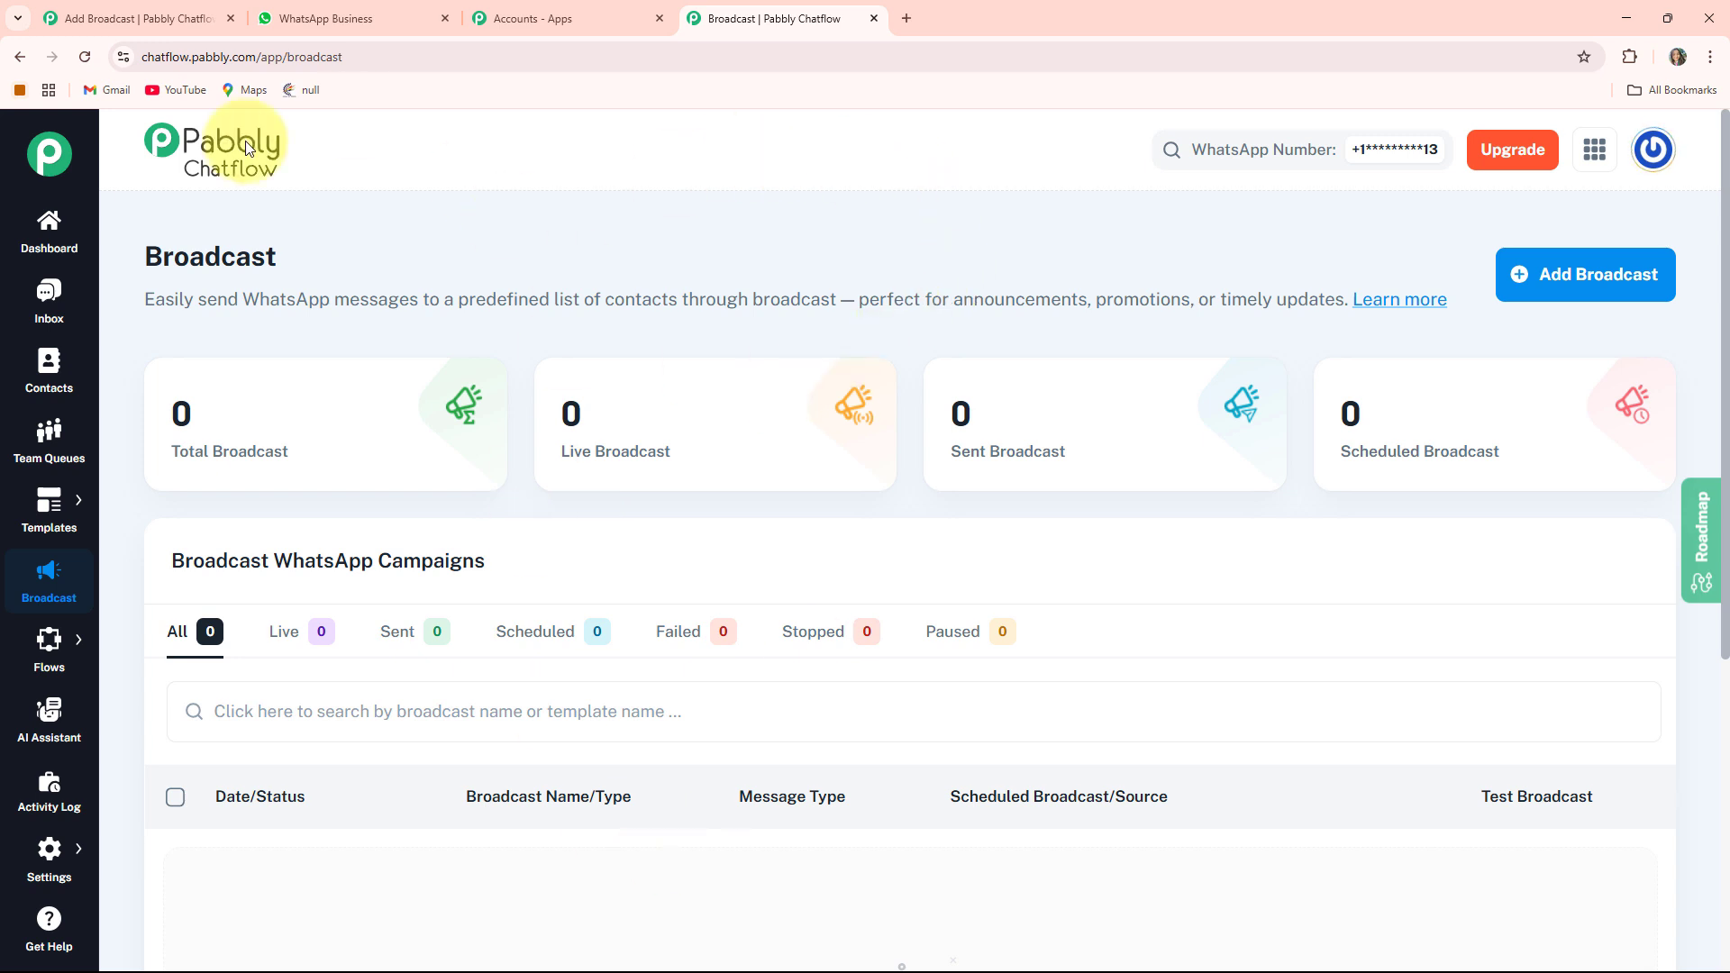
pyautogui.moveTo(152, 253); pyautogui.dragTo(317, 242)
pyautogui.click(363, 261)
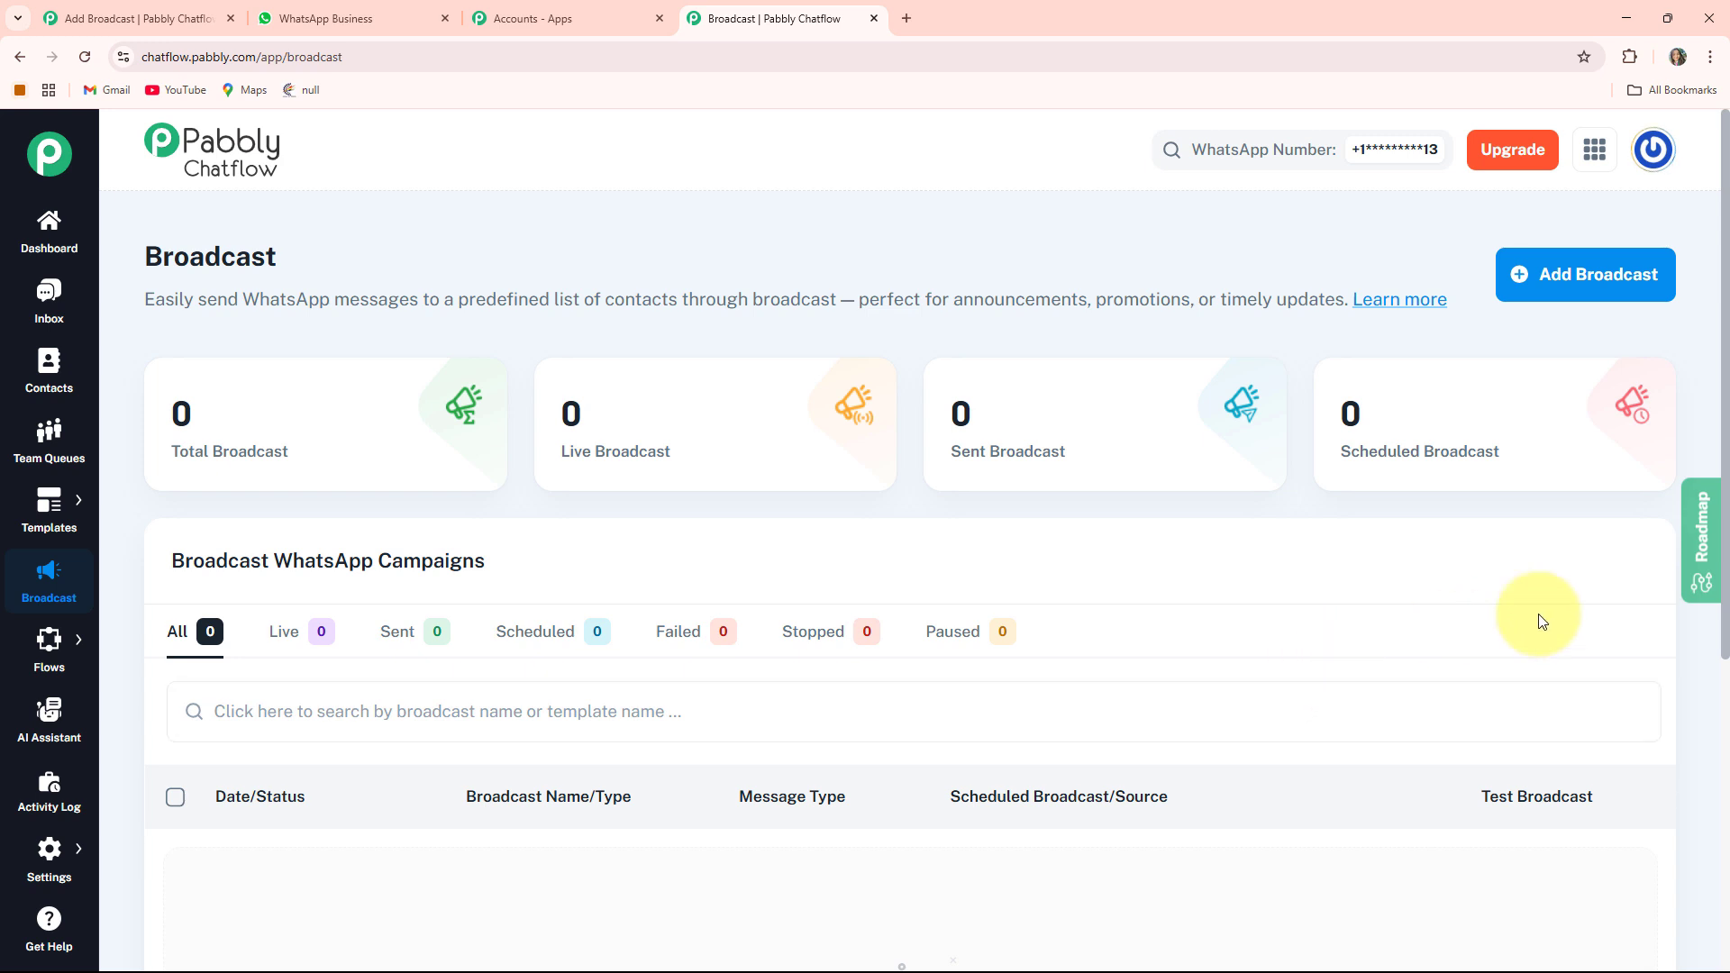
pyautogui.moveTo(1598, 342)
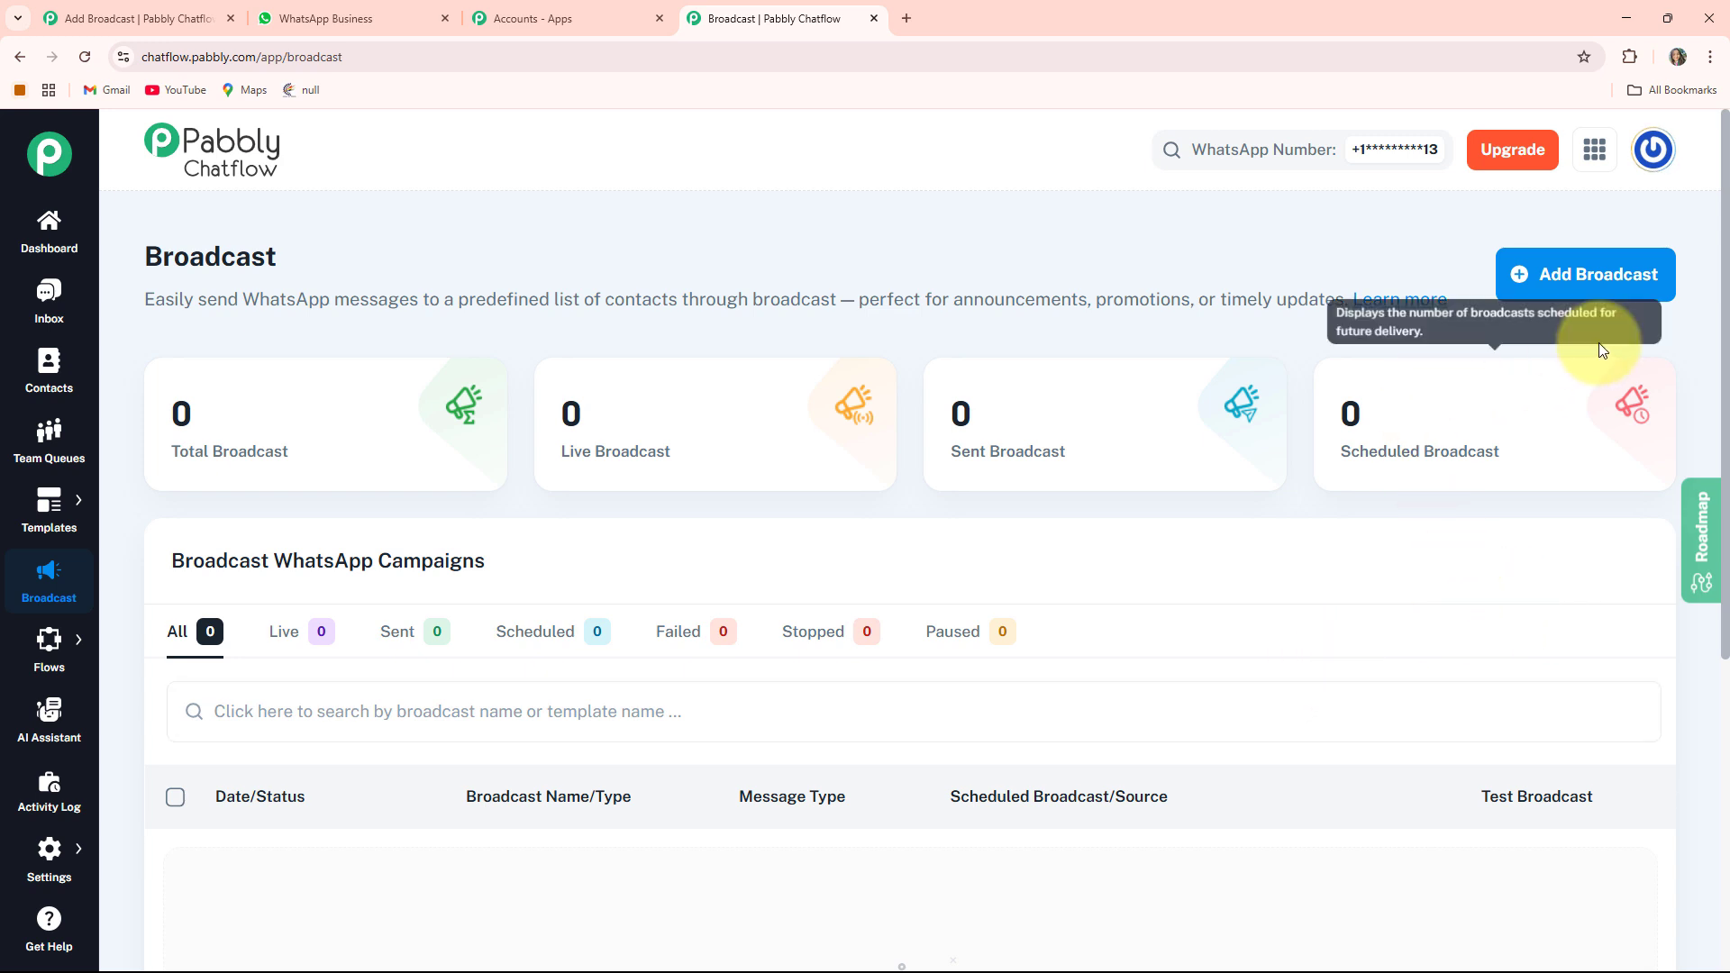
pyautogui.click(1557, 288)
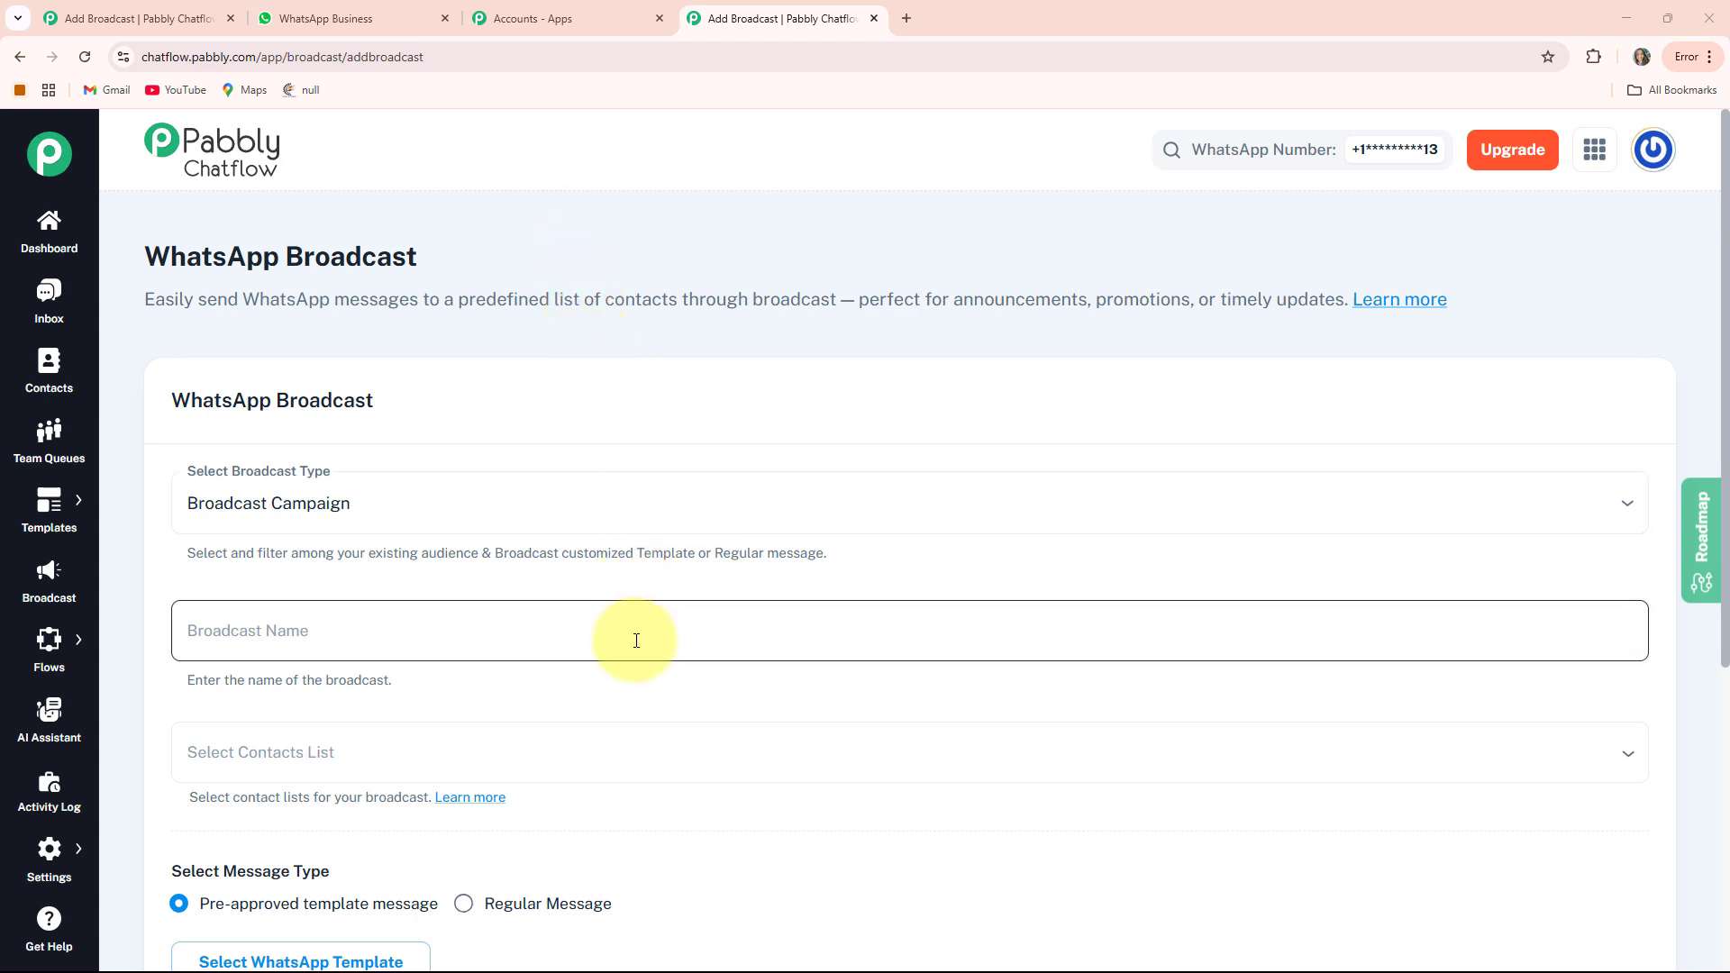
# Set up a Broadcast Campaign named "Broadcast Message for Beauty Salon" addressed to all unassigned contacts.
pyautogui.click(440, 527)
pyautogui.click(333, 554)
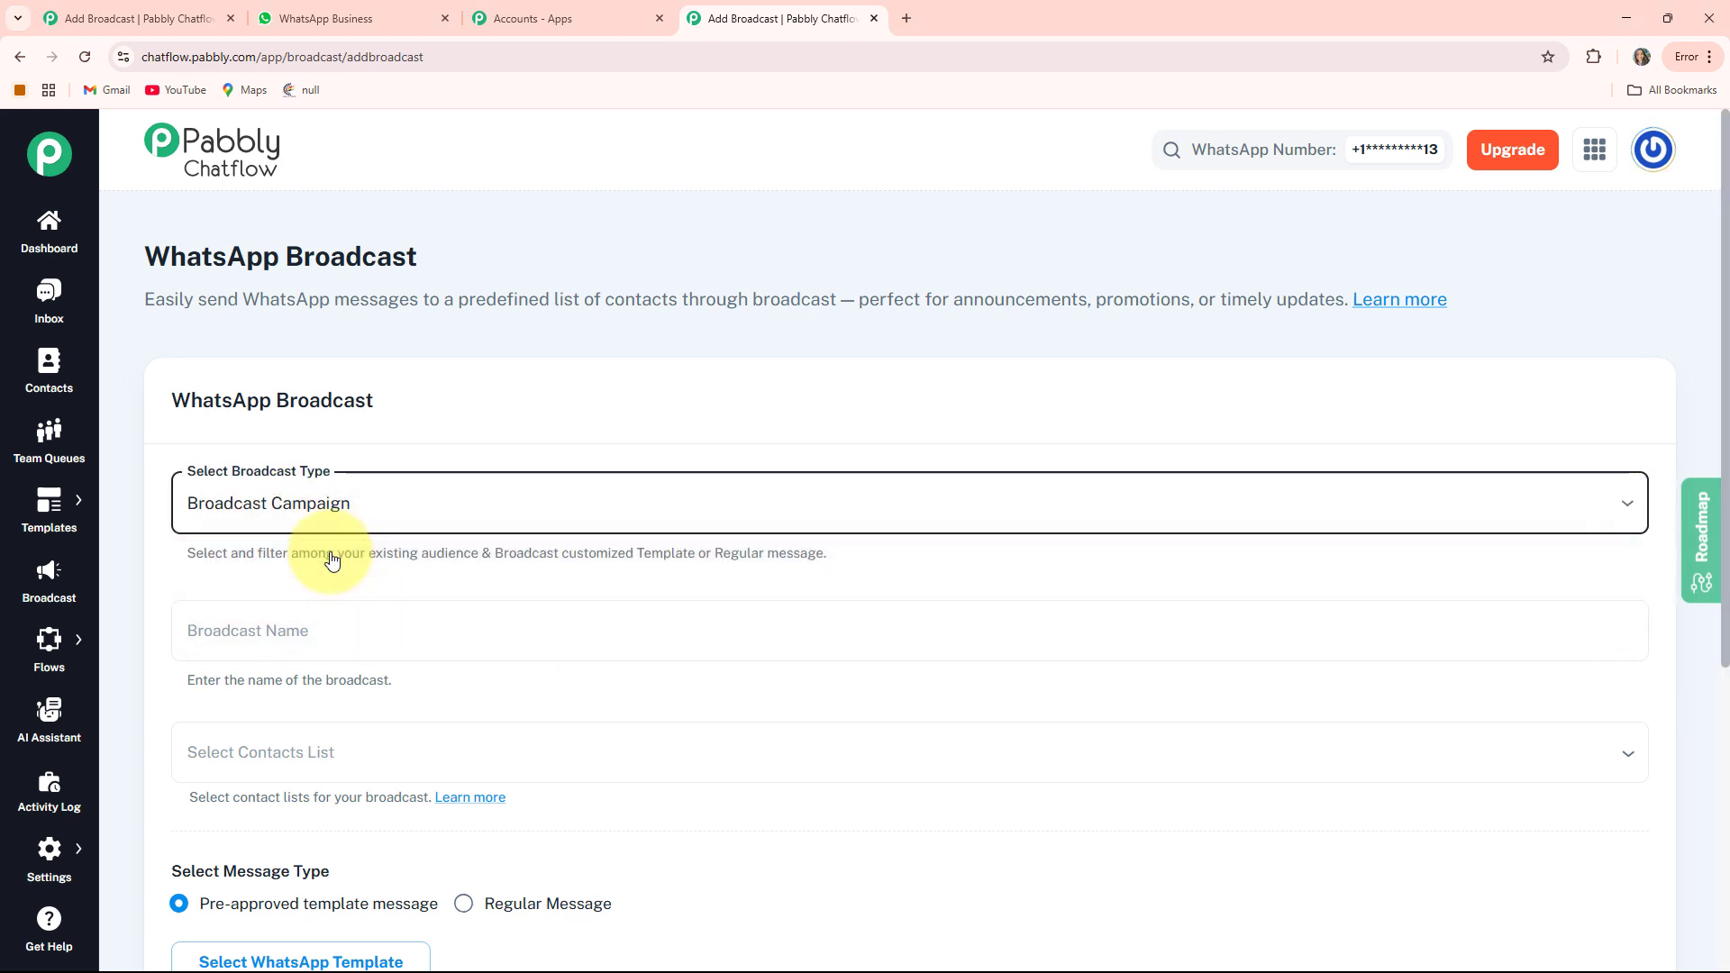
pyautogui.click(237, 637)
pyautogui.write('Broadcast Message for Beauty Salon')
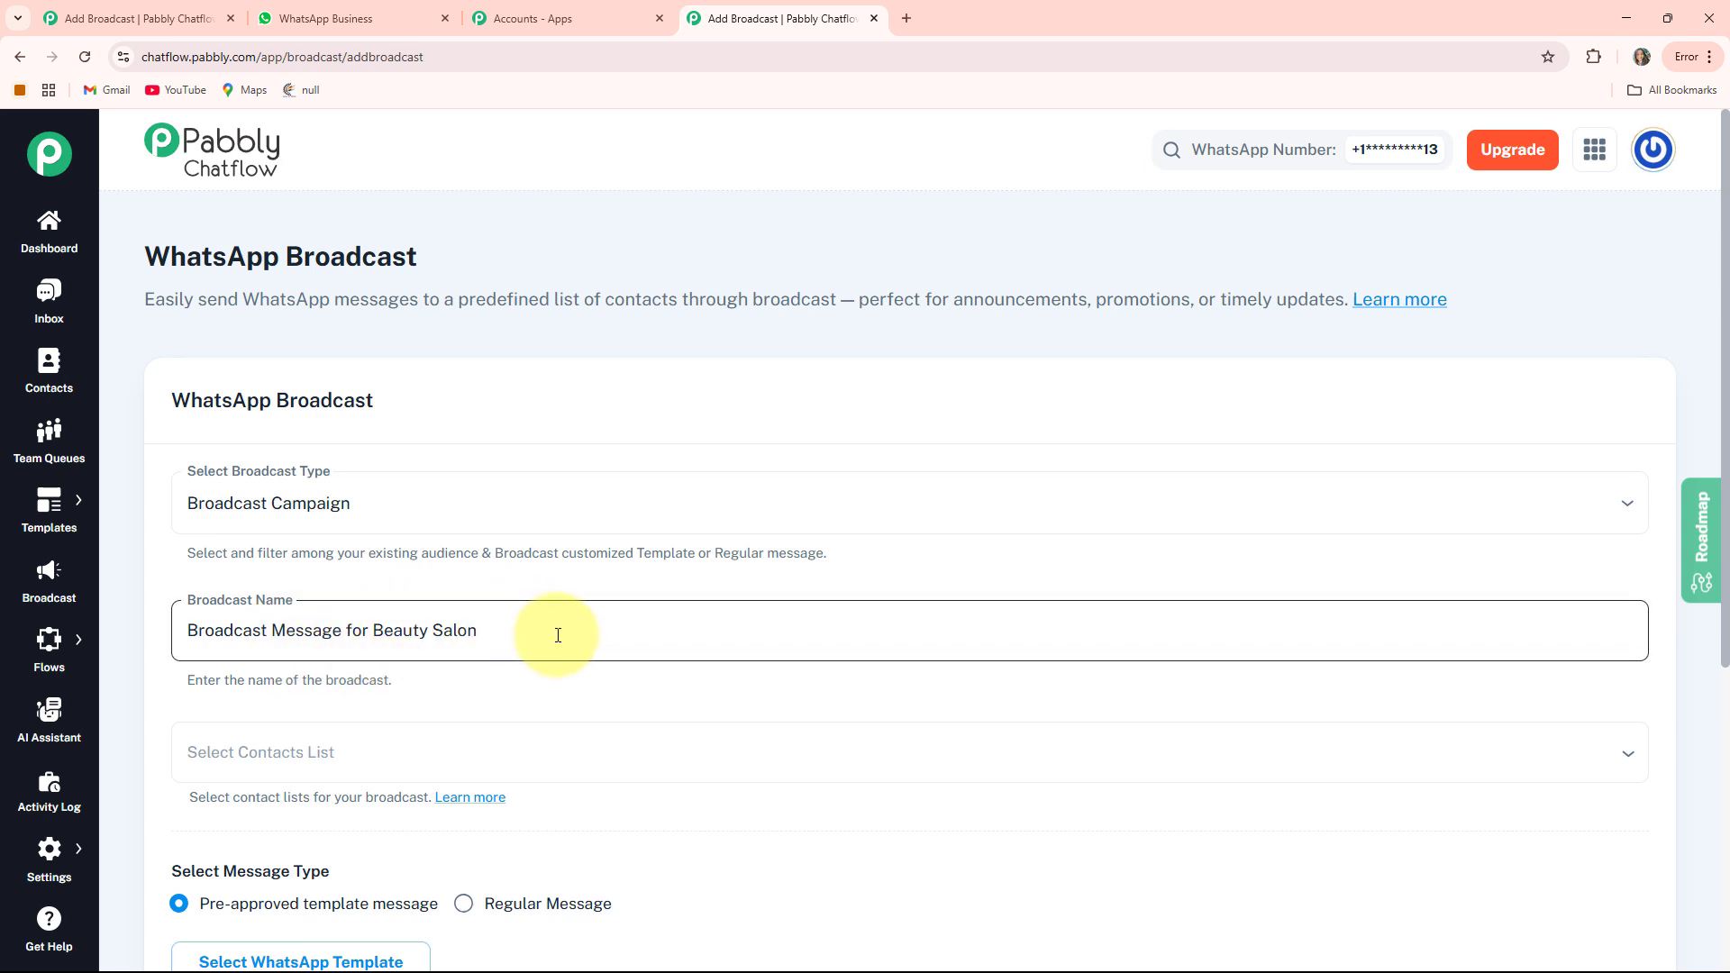
pyautogui.click(309, 767)
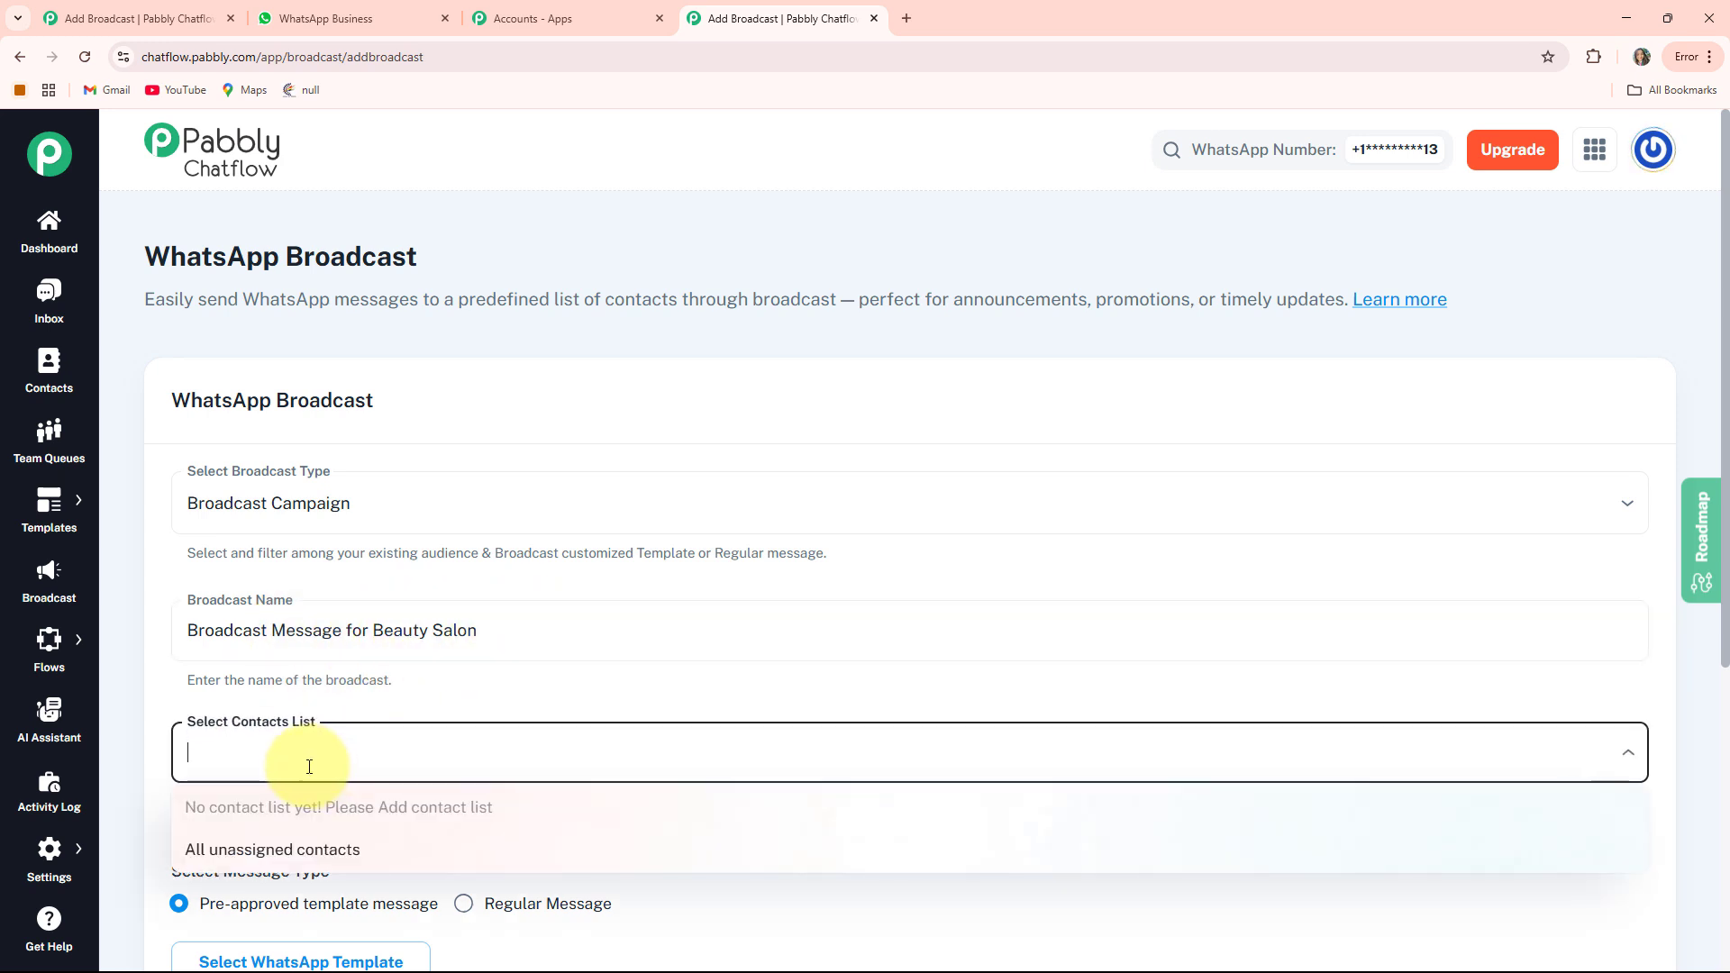
pyautogui.click(290, 859)
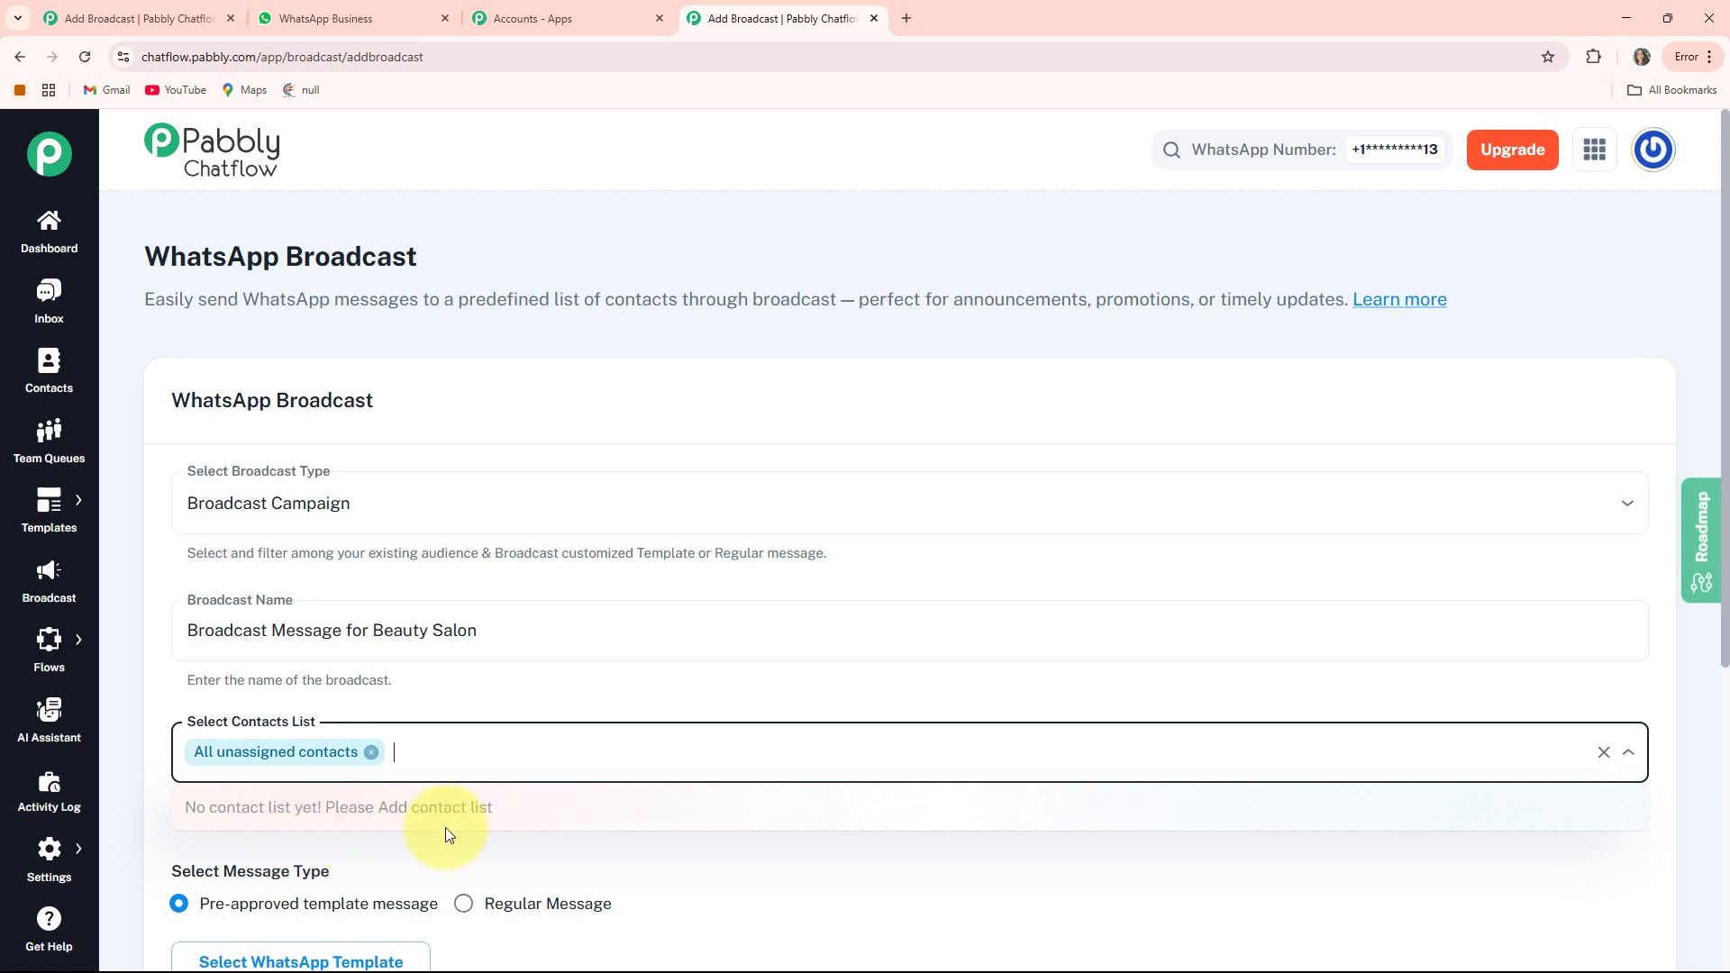
# Choose the pre-approved template message type and insert the approved beautysalon template.
pyautogui.scroll(-1, 425, 745)
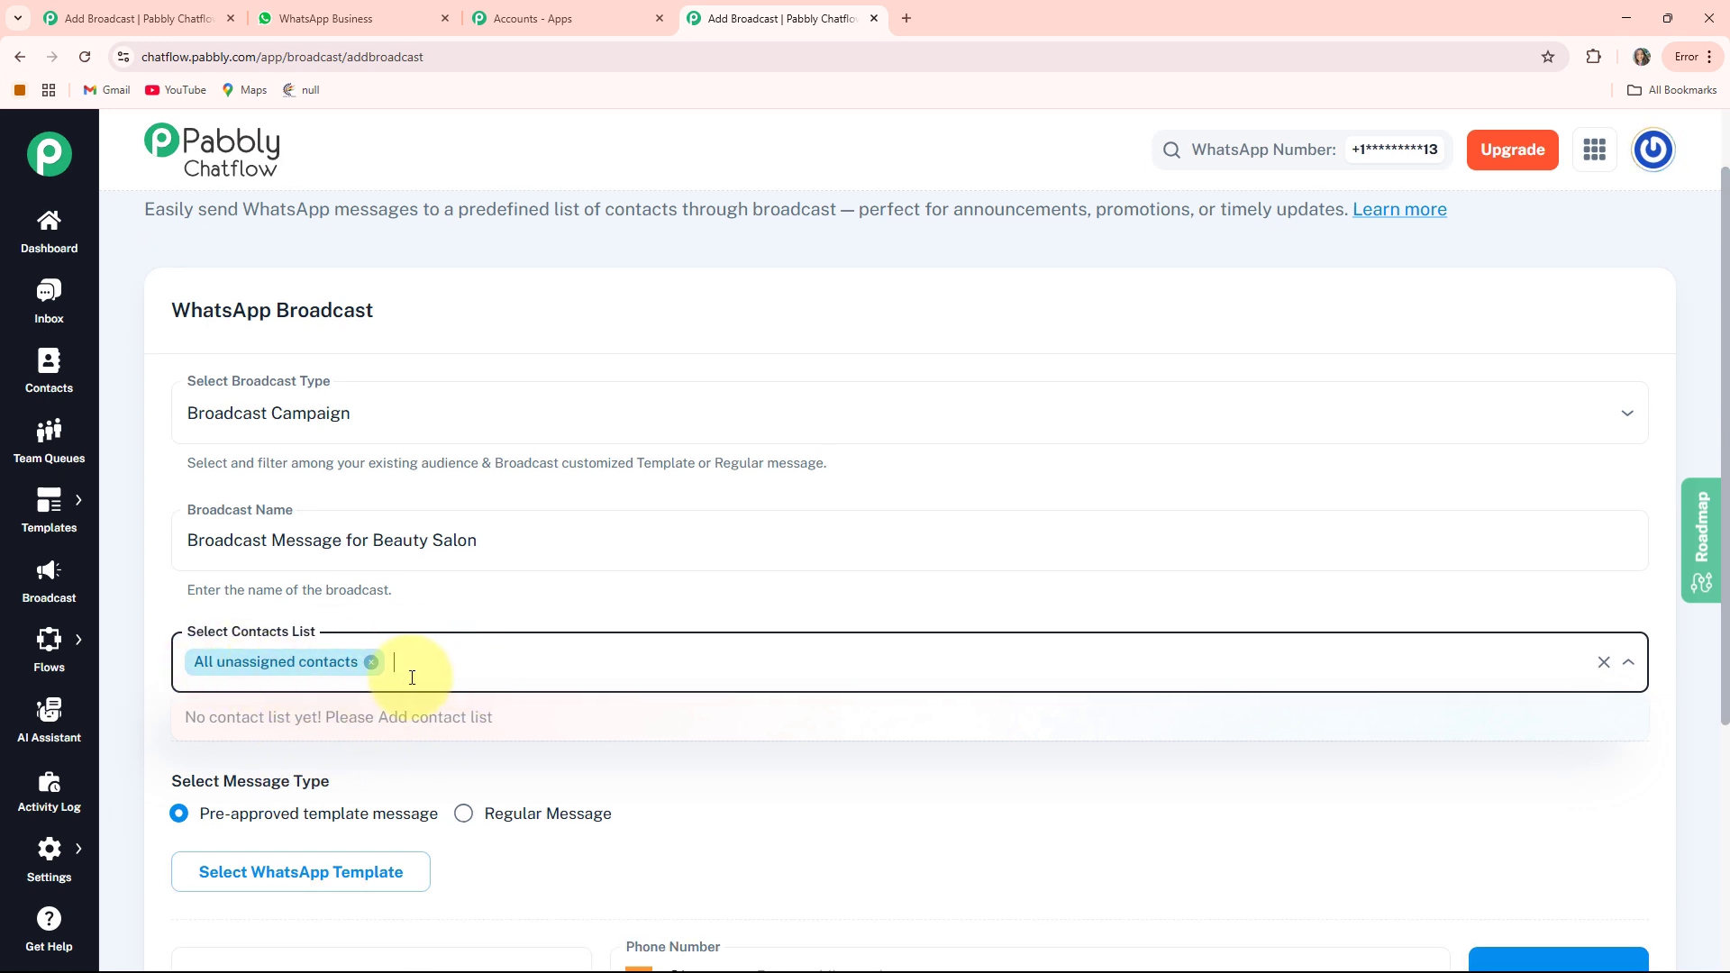
pyautogui.scroll(-2, 403, 679)
pyautogui.click(179, 631)
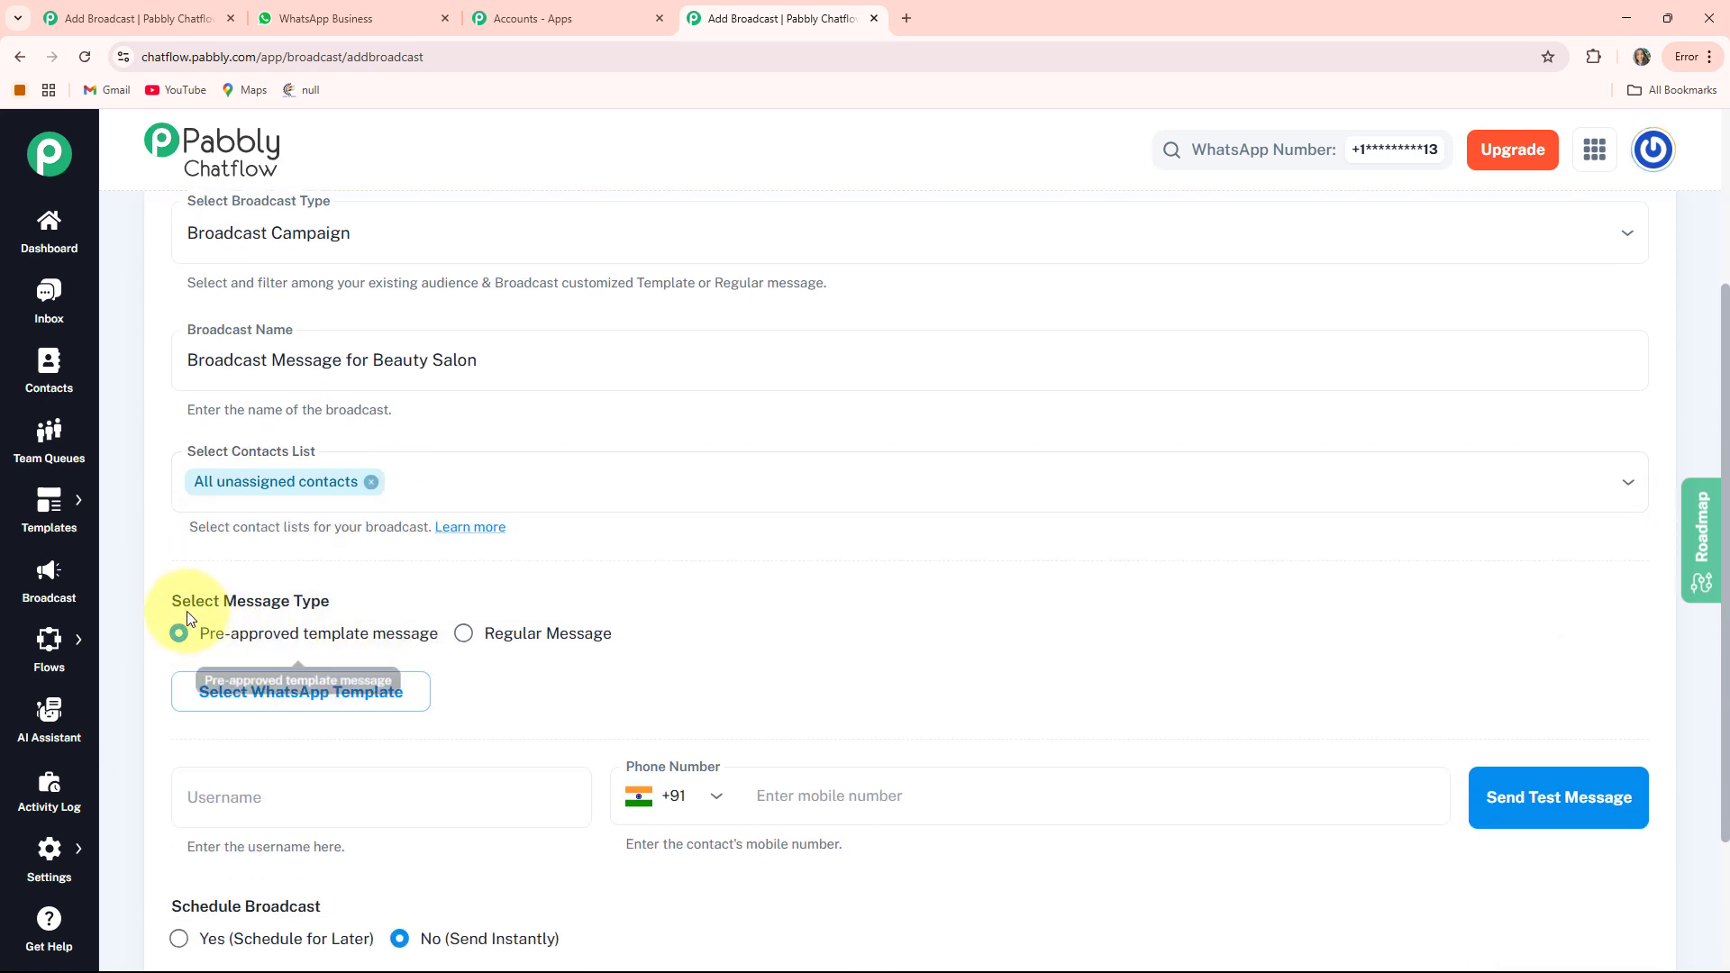
pyautogui.moveTo(162, 607); pyautogui.dragTo(352, 610)
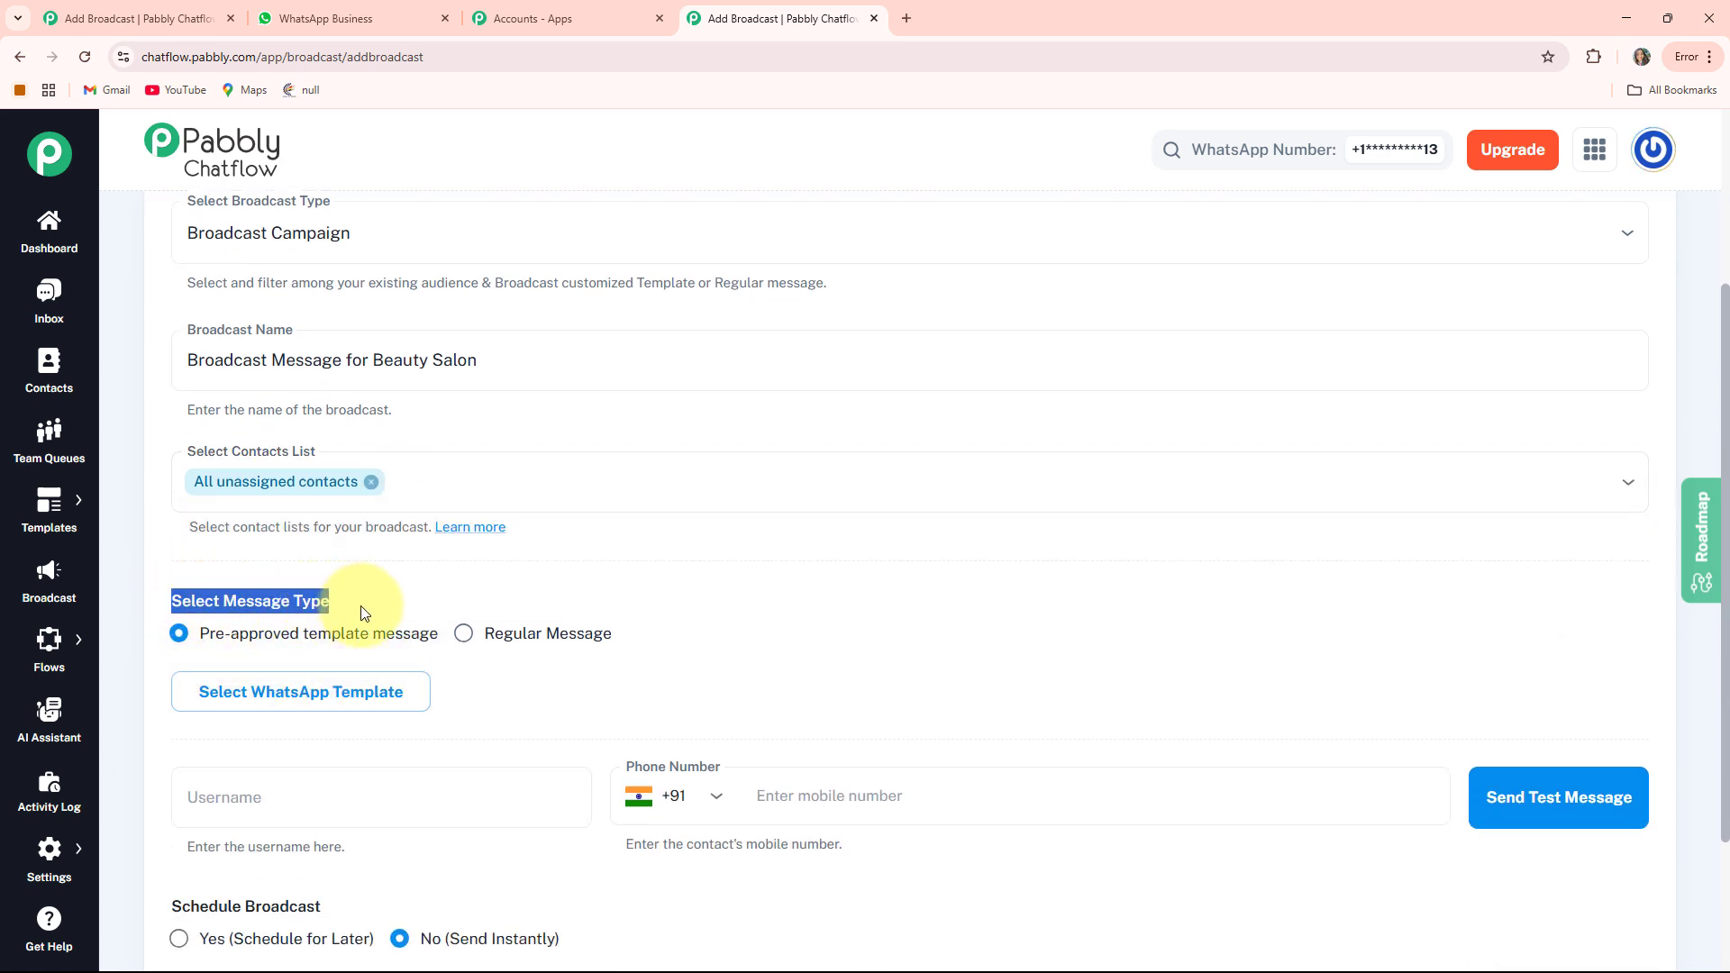
pyautogui.click(182, 635)
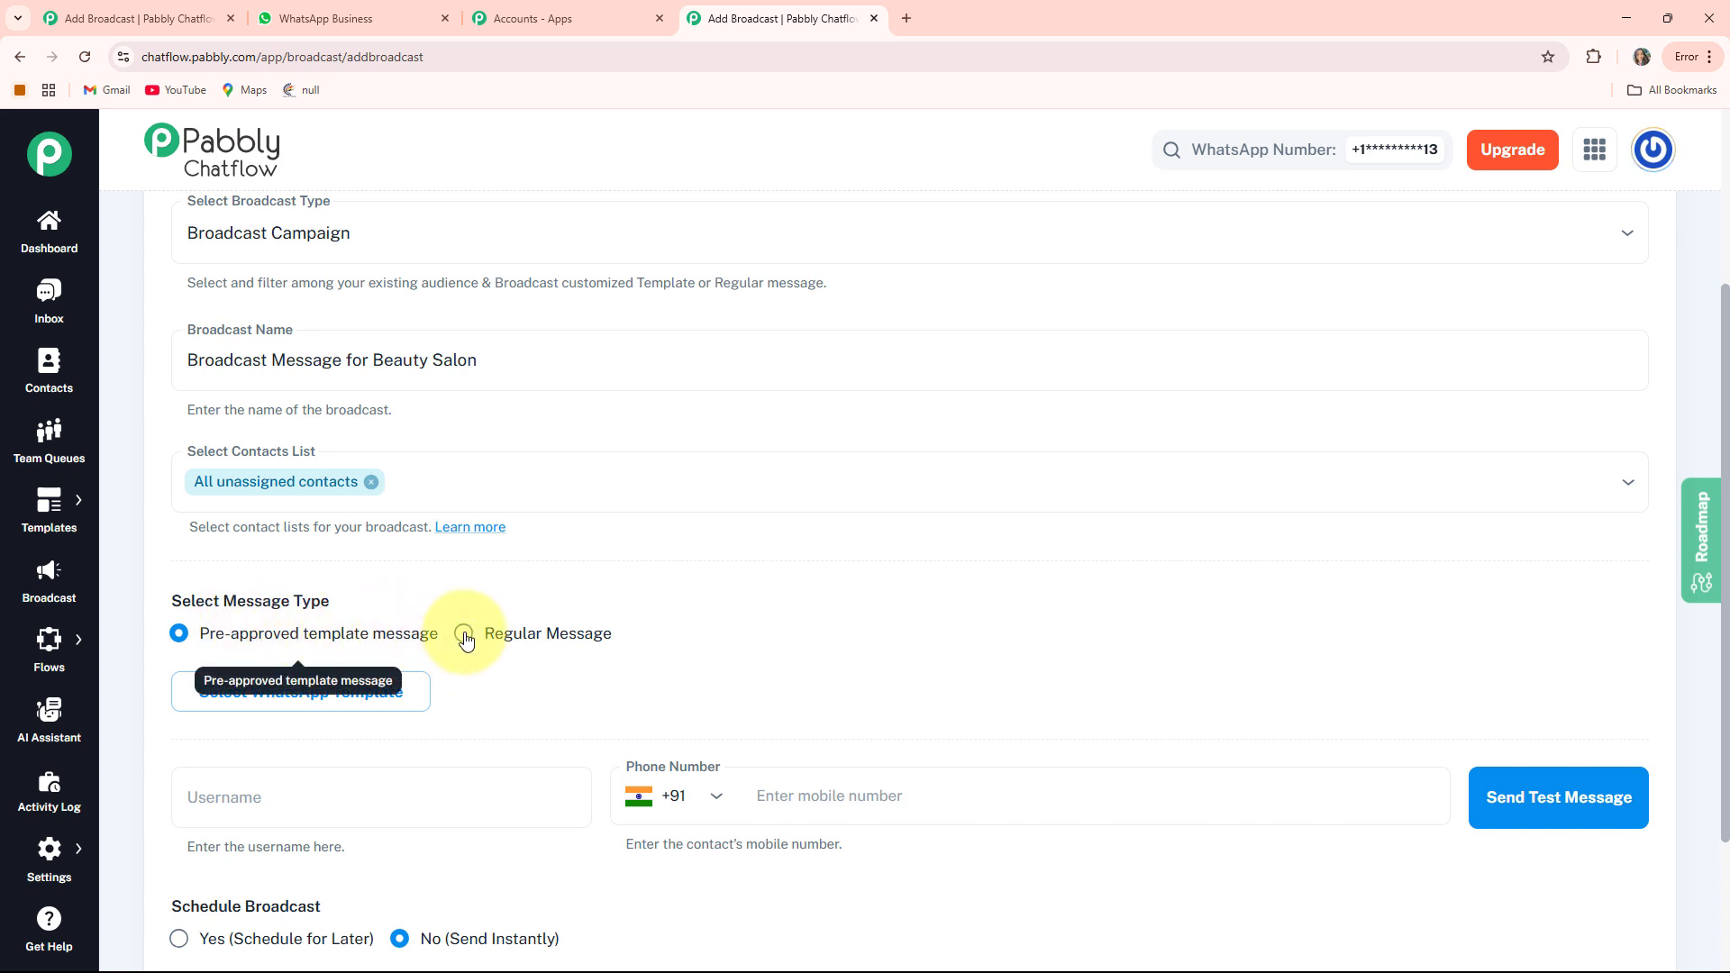
pyautogui.click(341, 712)
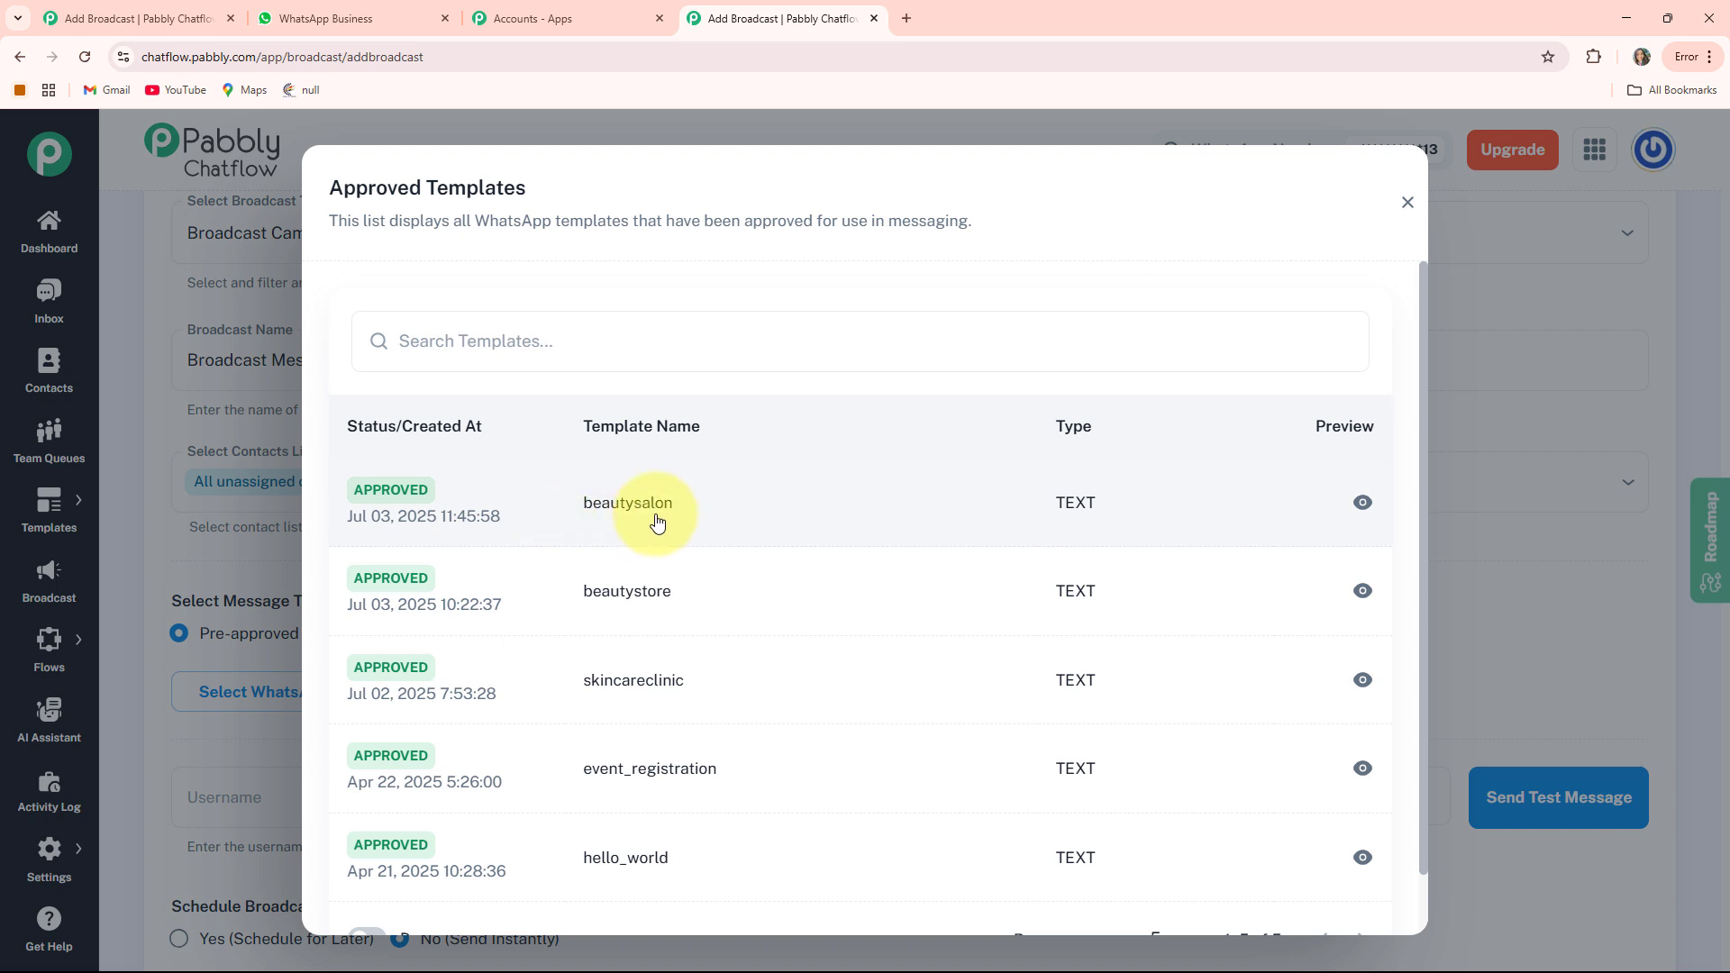
pyautogui.click(657, 523)
pyautogui.click(1262, 880)
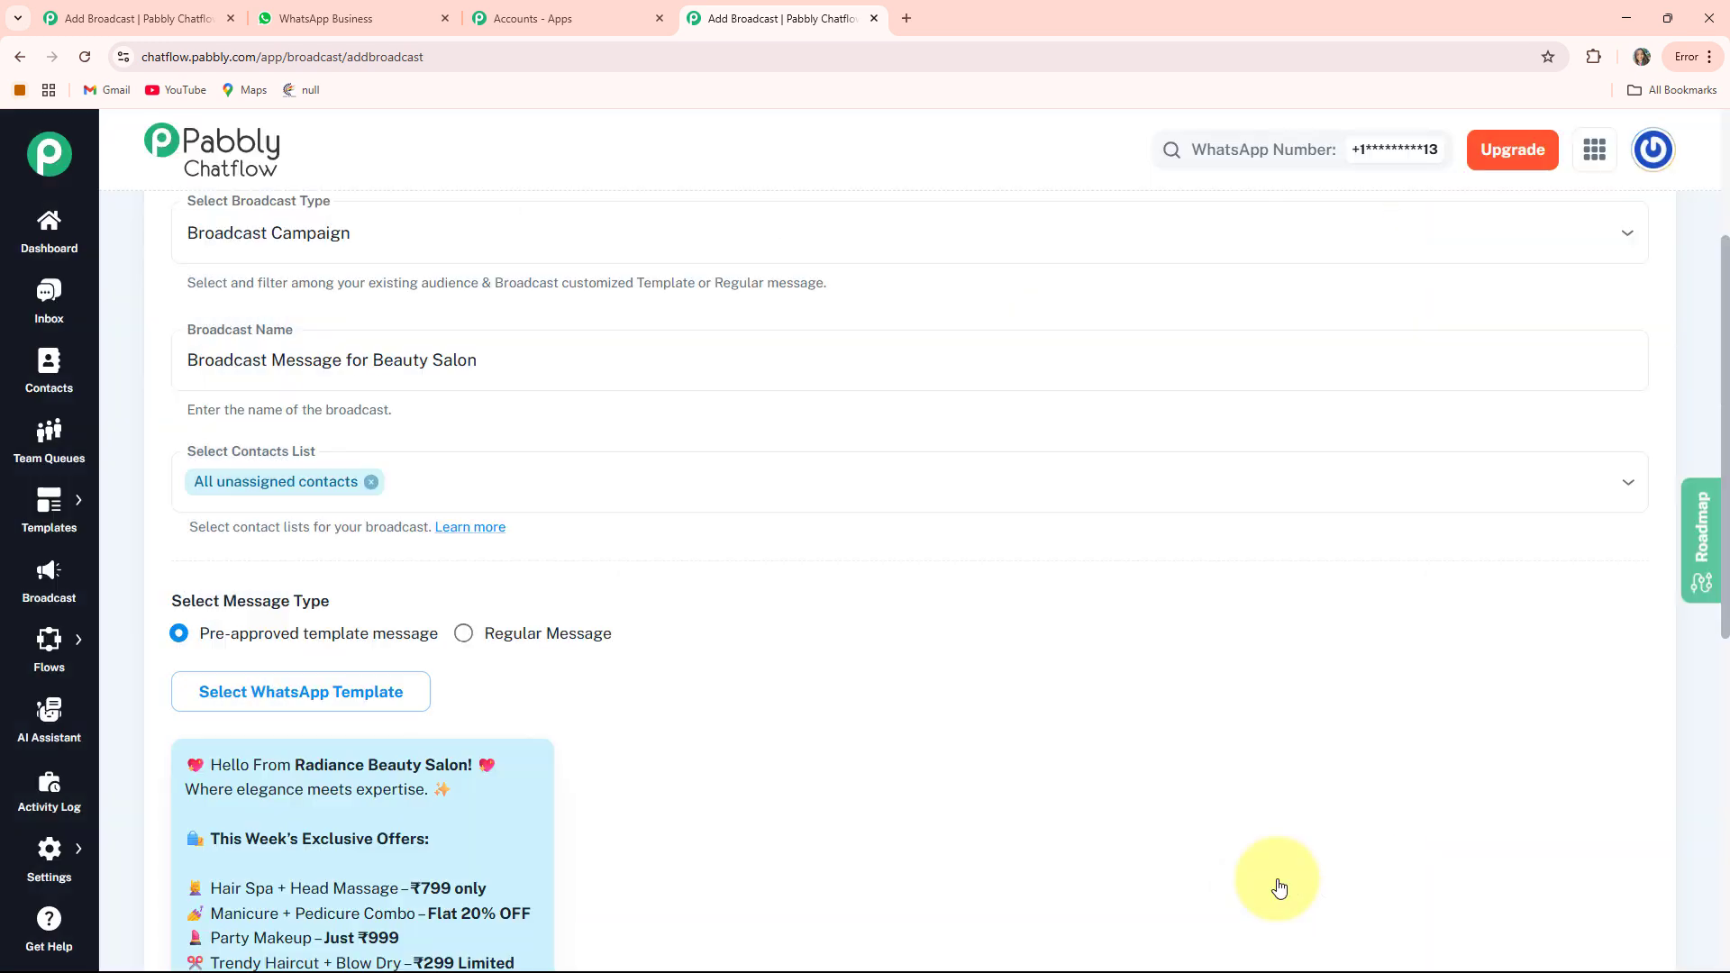
# Open the templates list in a separate browser tab and start adding a new template.
pyautogui.scroll(-5, 845, 714)
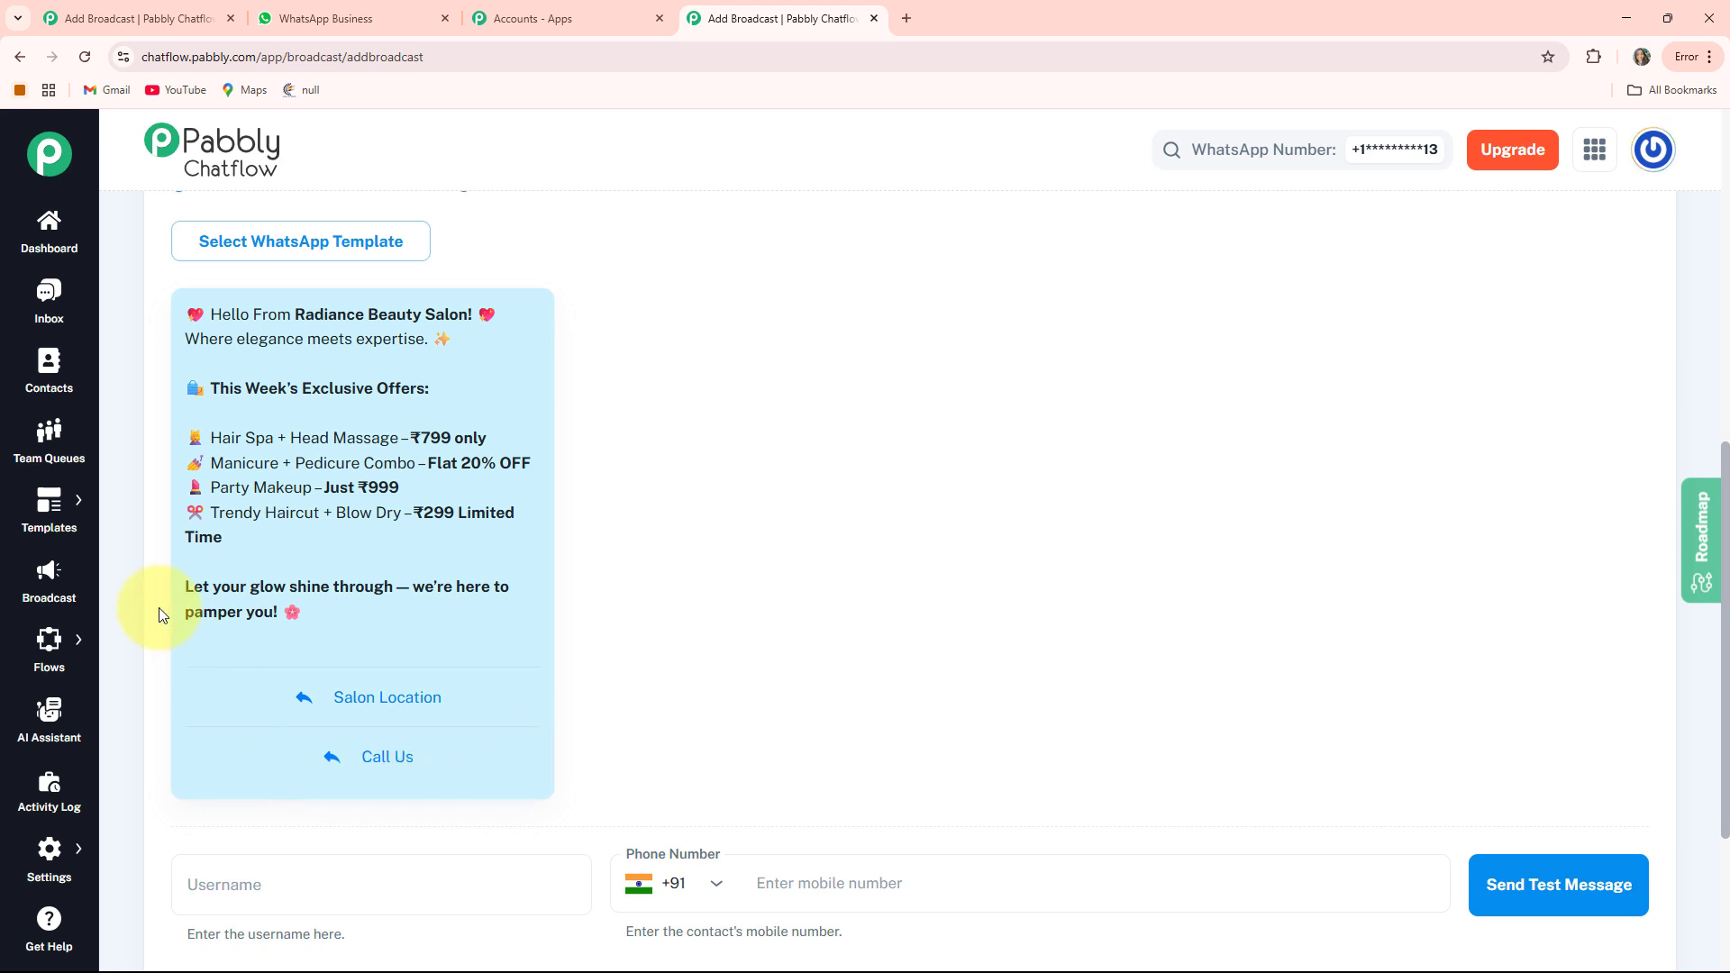
pyautogui.moveTo(60, 521)
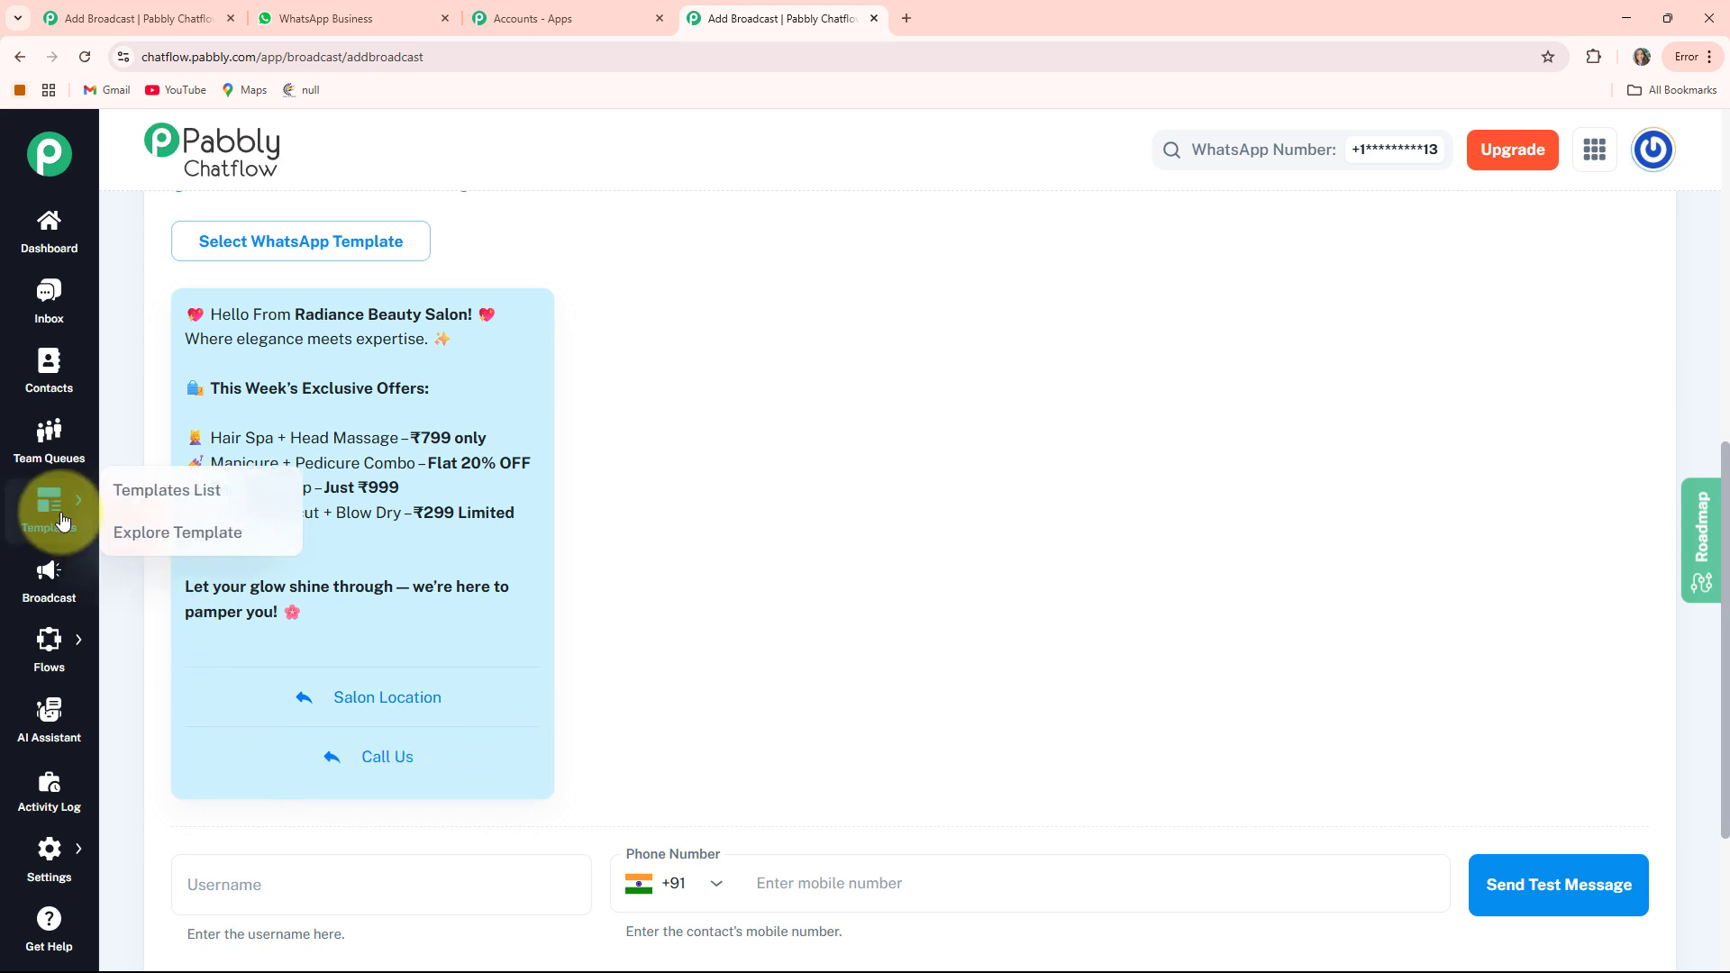
pyautogui.rightClick(128, 503)
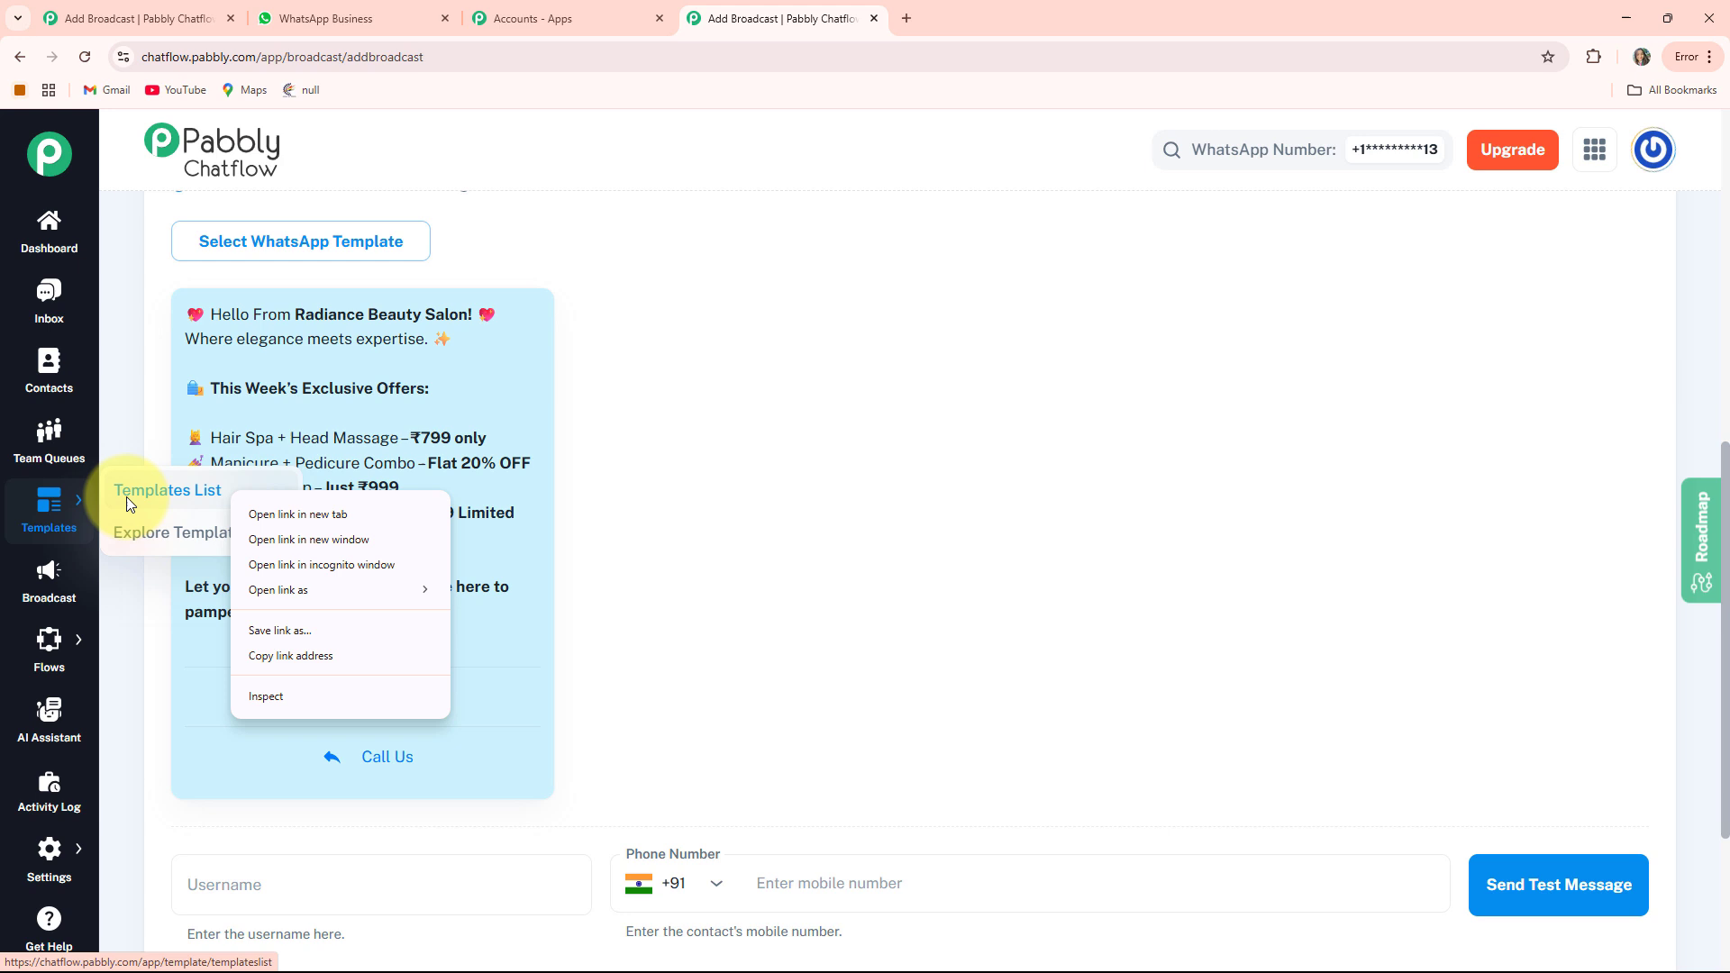
pyautogui.click(295, 513)
pyautogui.moveTo(891, 469)
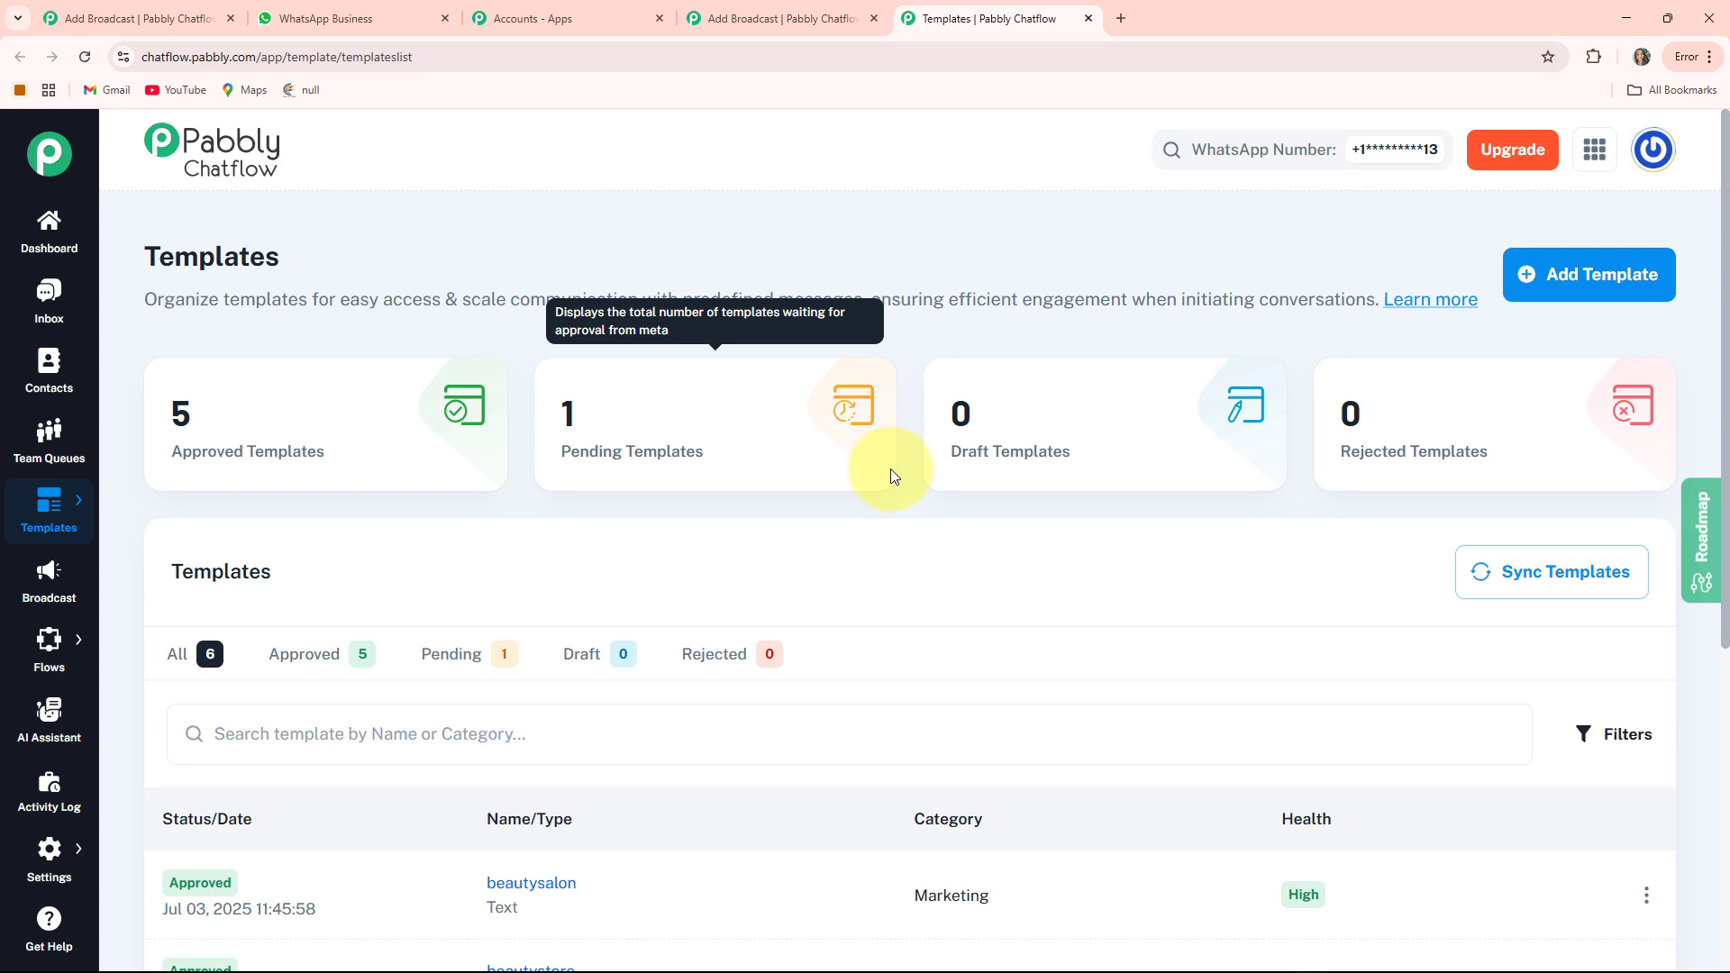
pyautogui.moveTo(1105, 505)
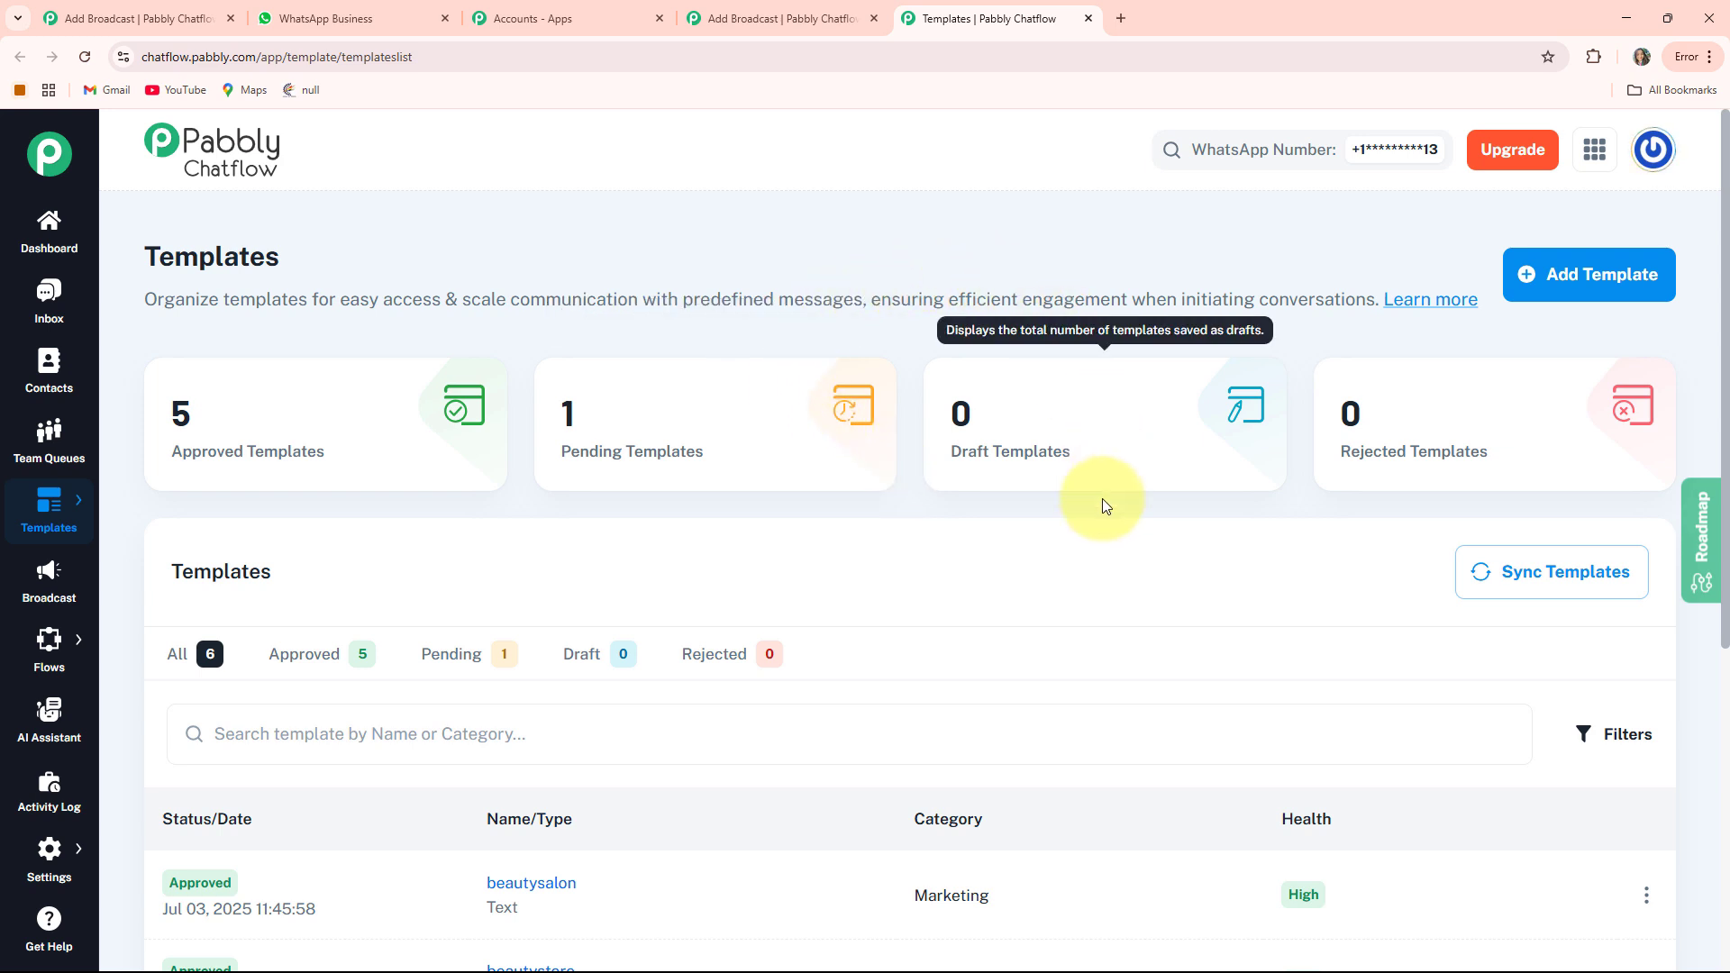
pyautogui.click(1612, 279)
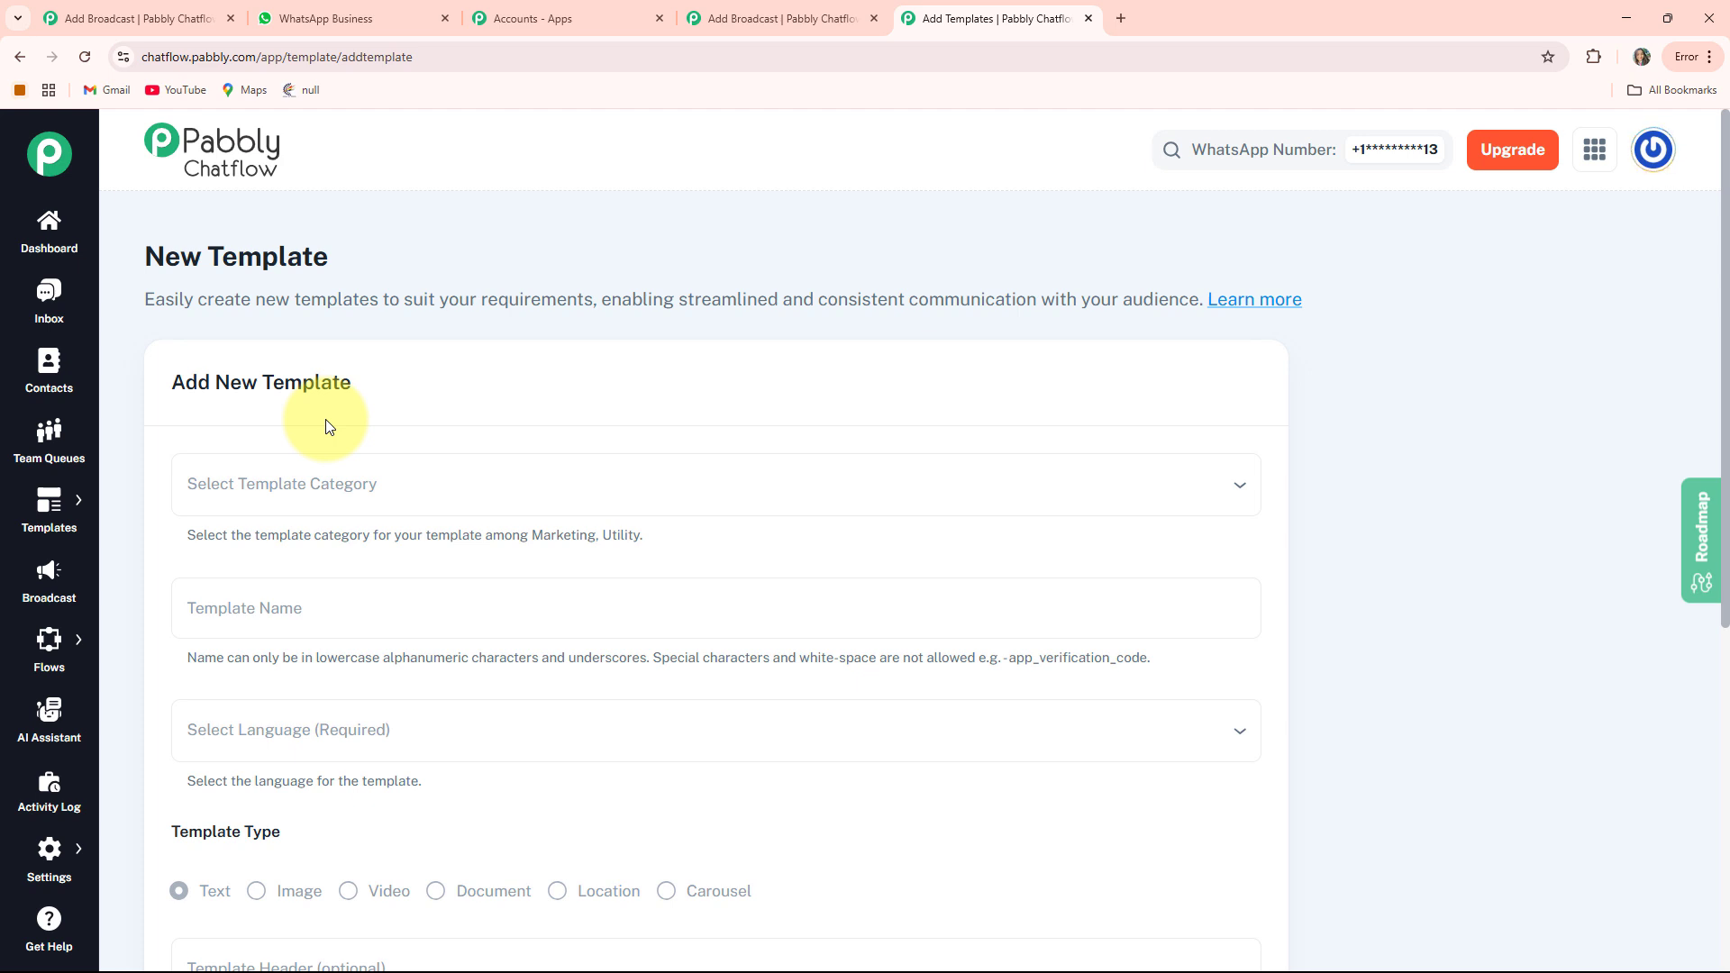
# Set the new template's category to Marketing and name it beautysalon.
pyautogui.click(339, 487)
pyautogui.click(280, 542)
pyautogui.scroll(-2, 270, 568)
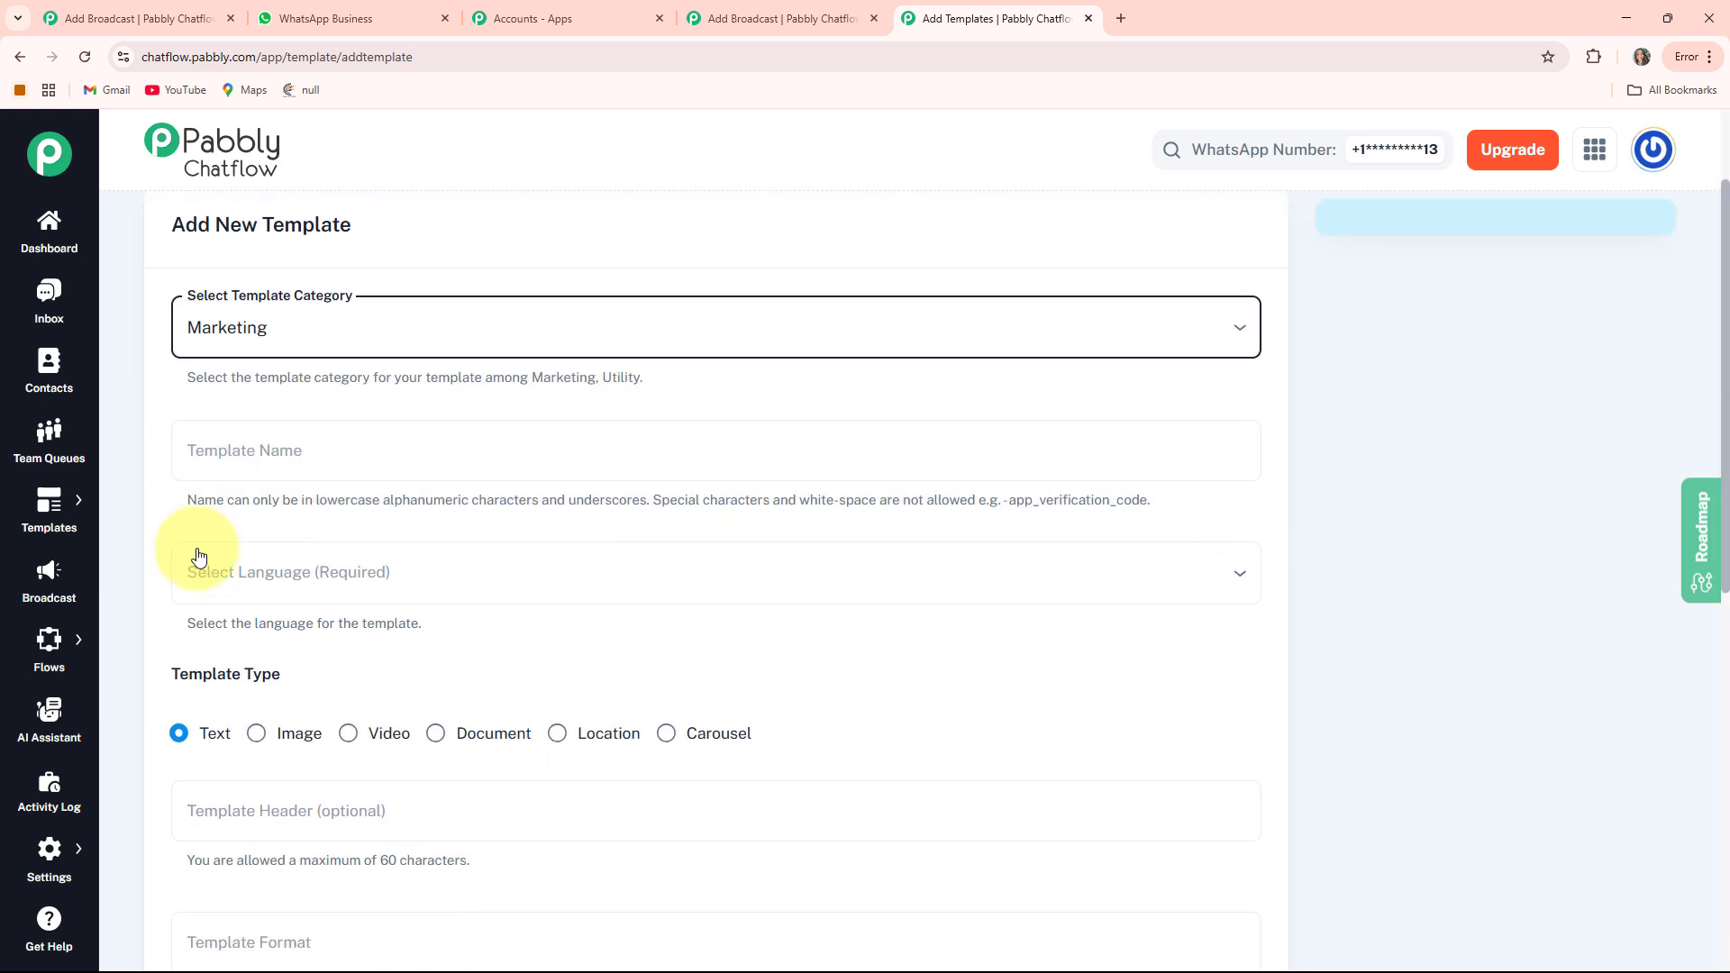
pyautogui.click(280, 438)
pyautogui.write('beautysalon')
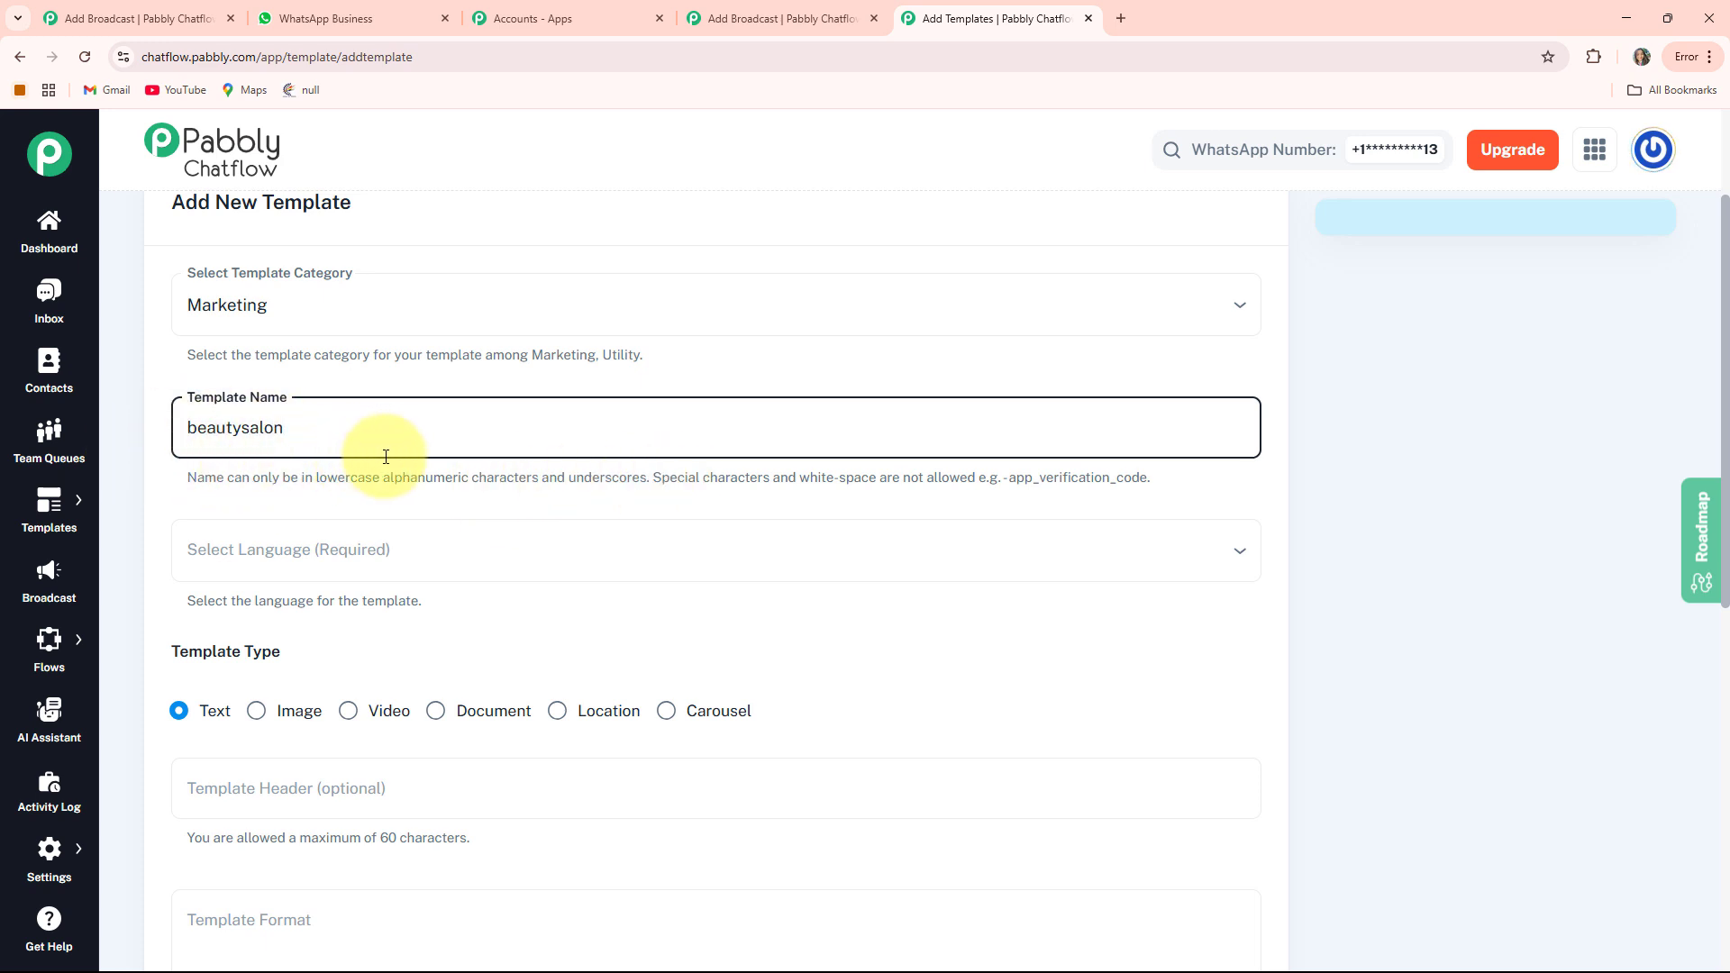
# Choose English as the template language.
pyautogui.click(377, 566)
pyautogui.press('e')
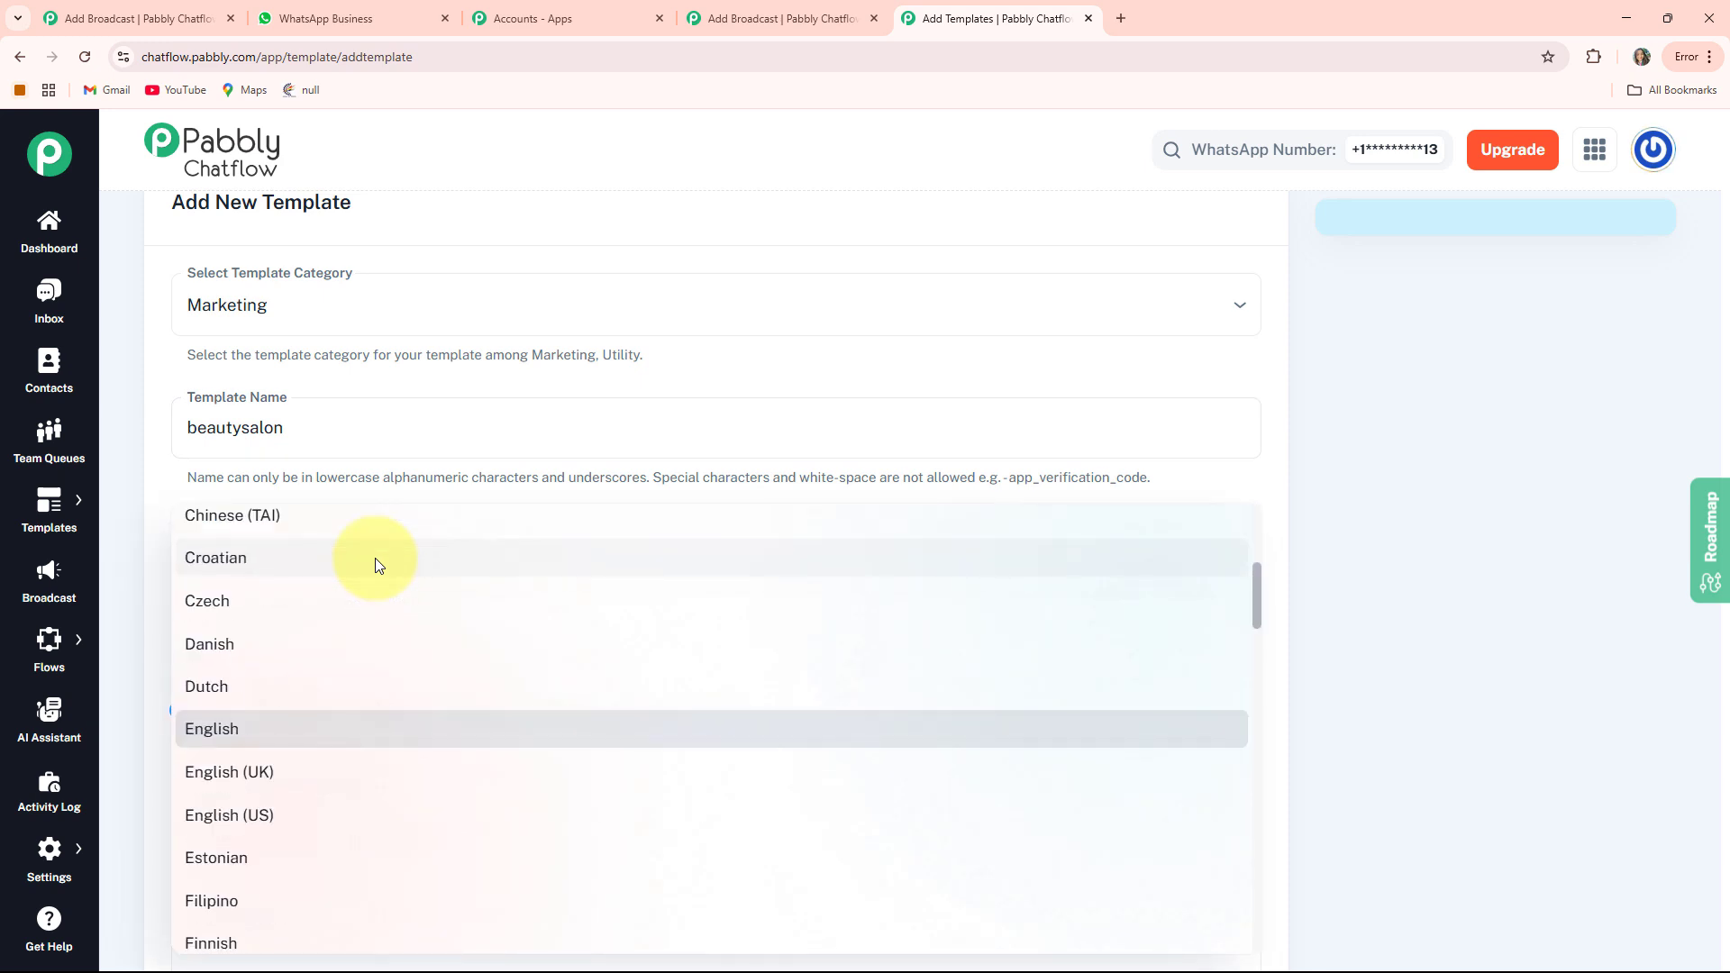
pyautogui.press('s')
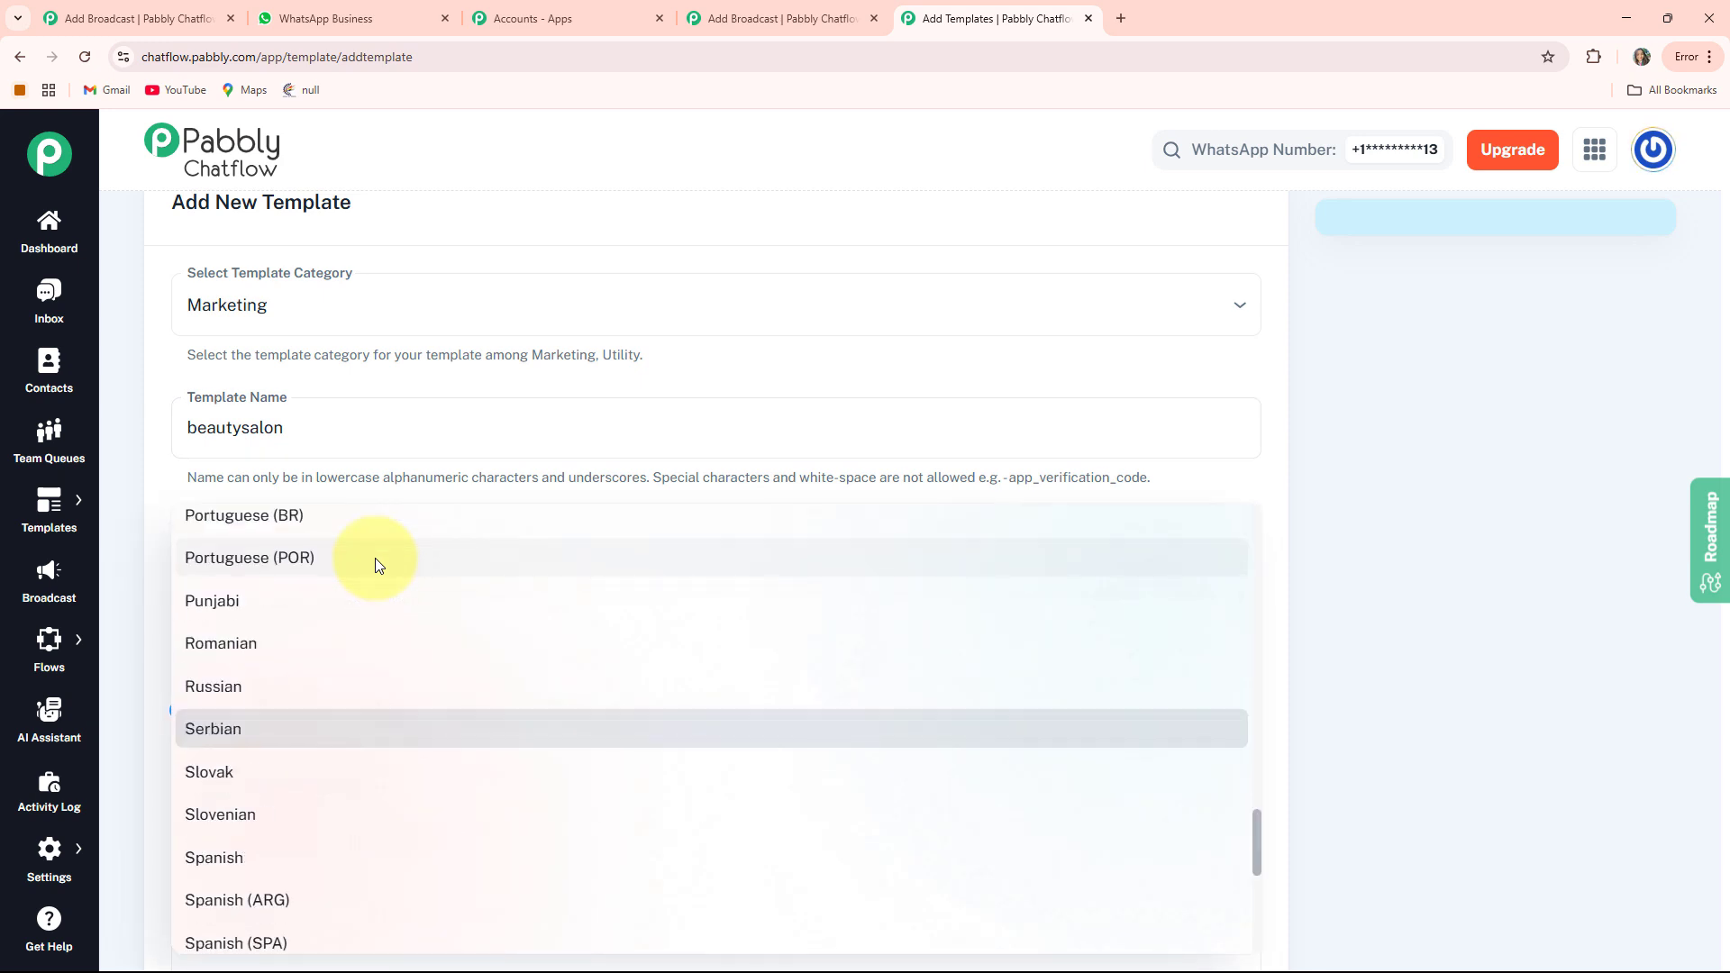
pyautogui.press('Escape')
# Paste the Radiance Beauty Salon message with this week's exclusive offers as the text template's body.
pyautogui.scroll(-2, 204, 332)
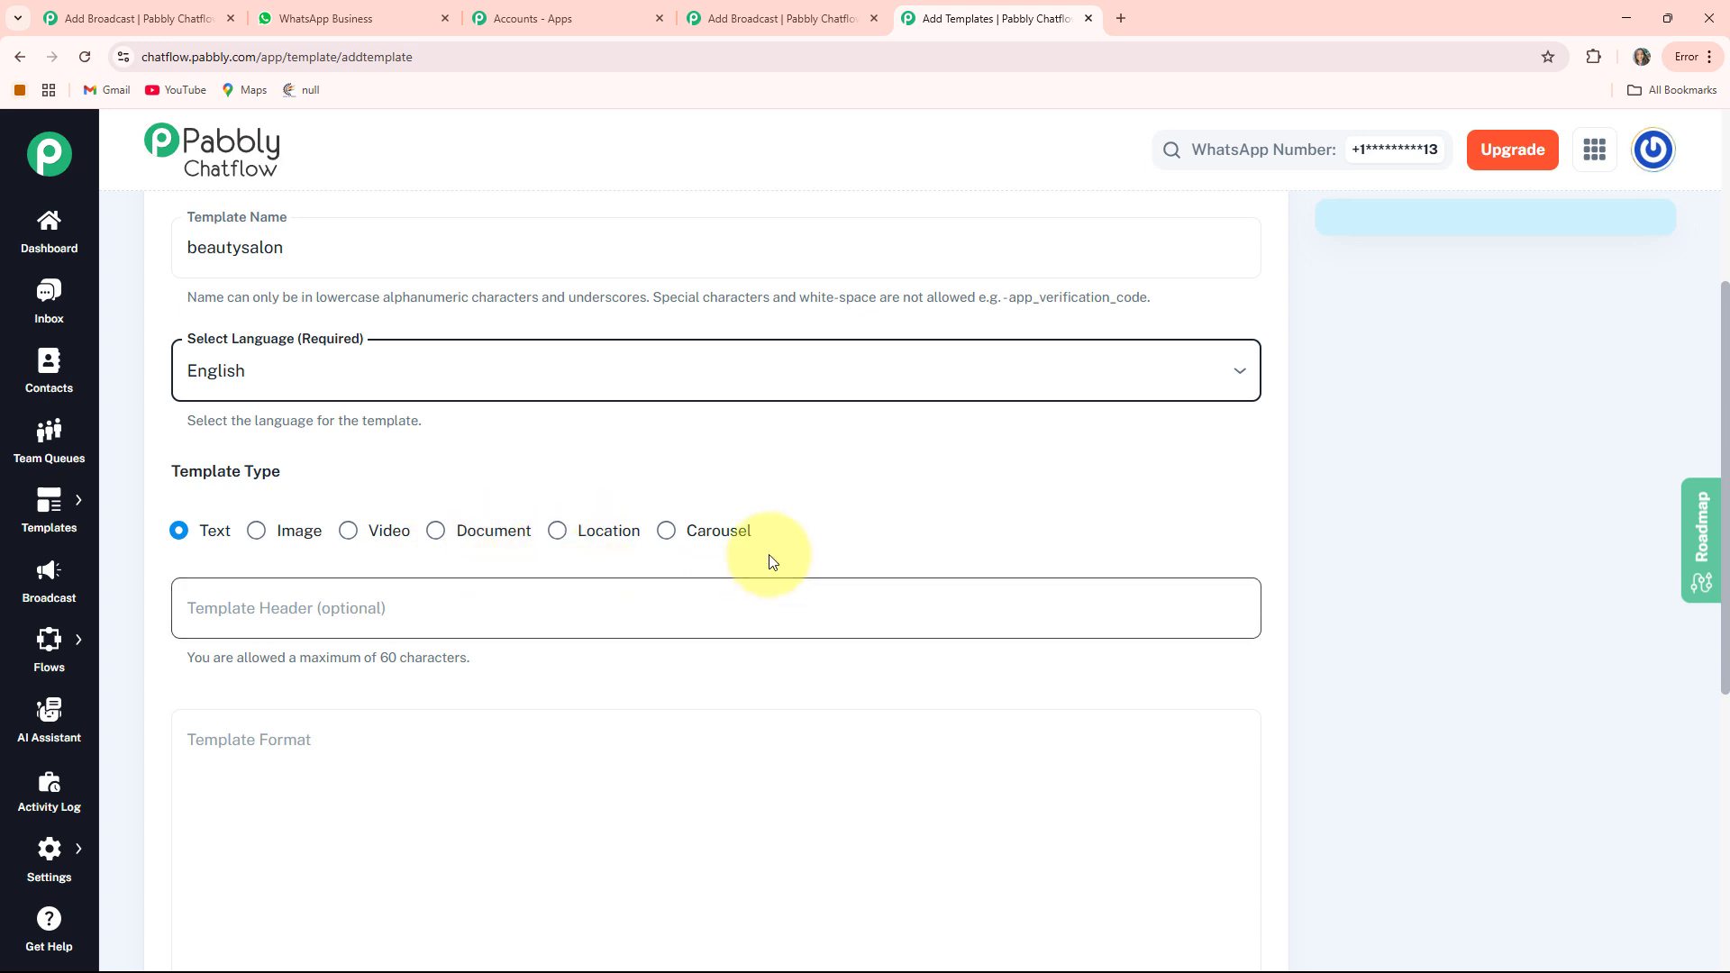
pyautogui.scroll(-2, 151, 491)
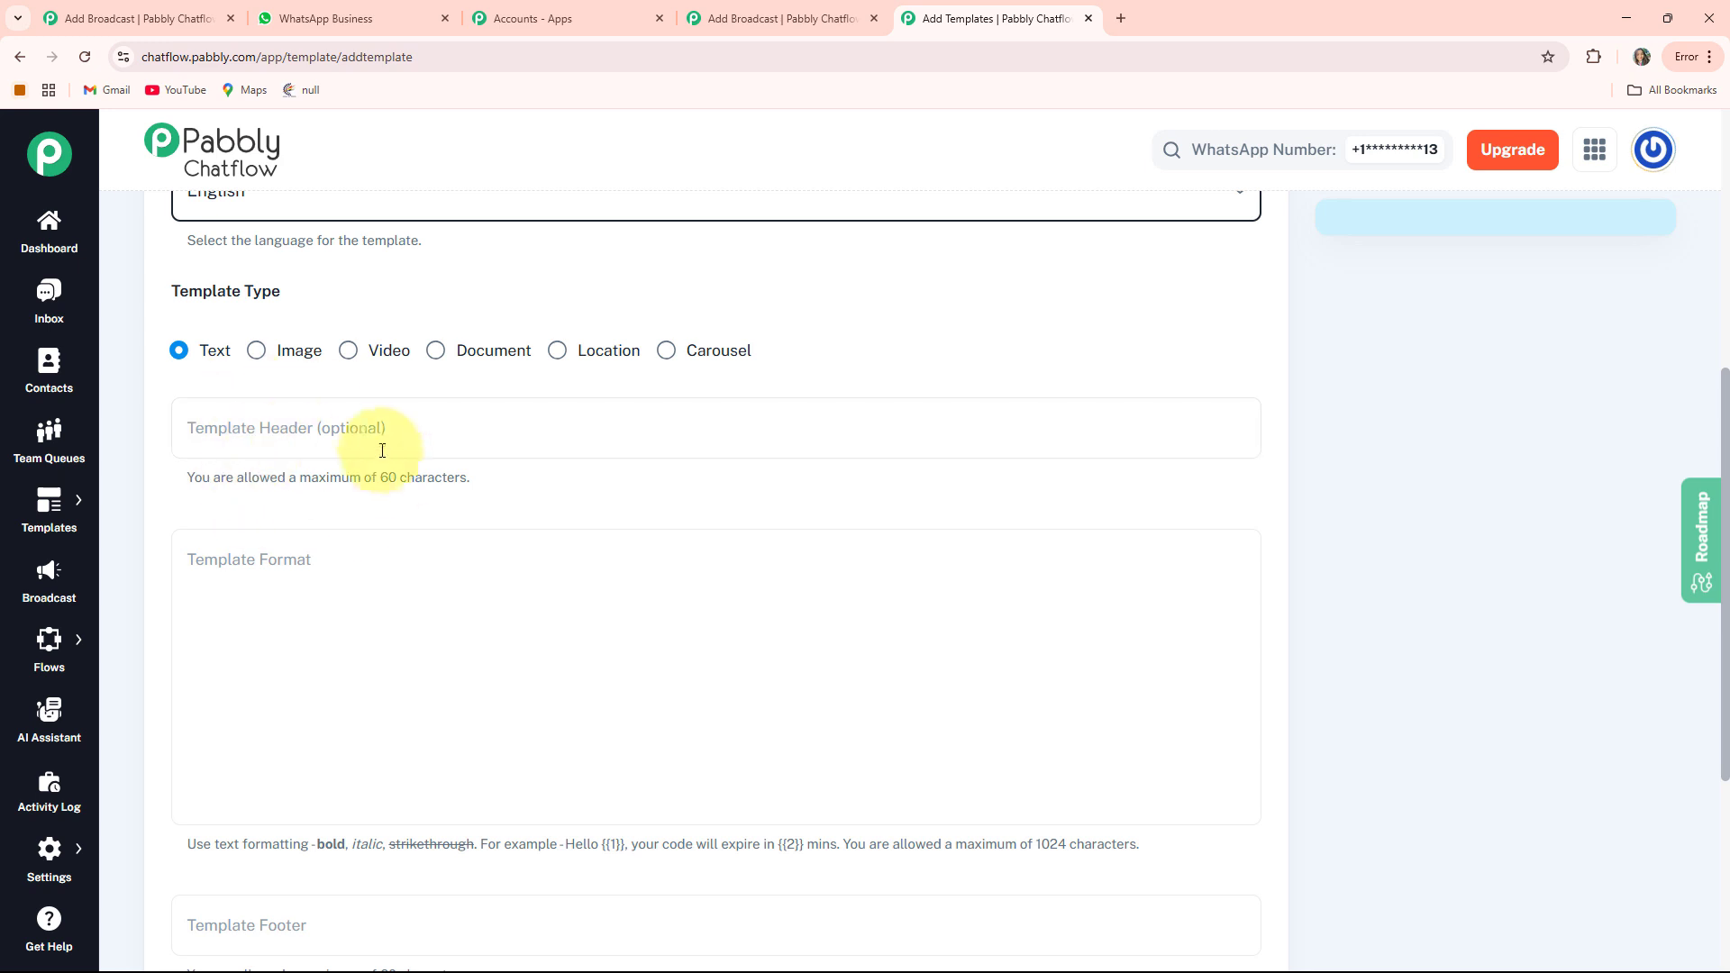
pyautogui.scroll(-1, 227, 400)
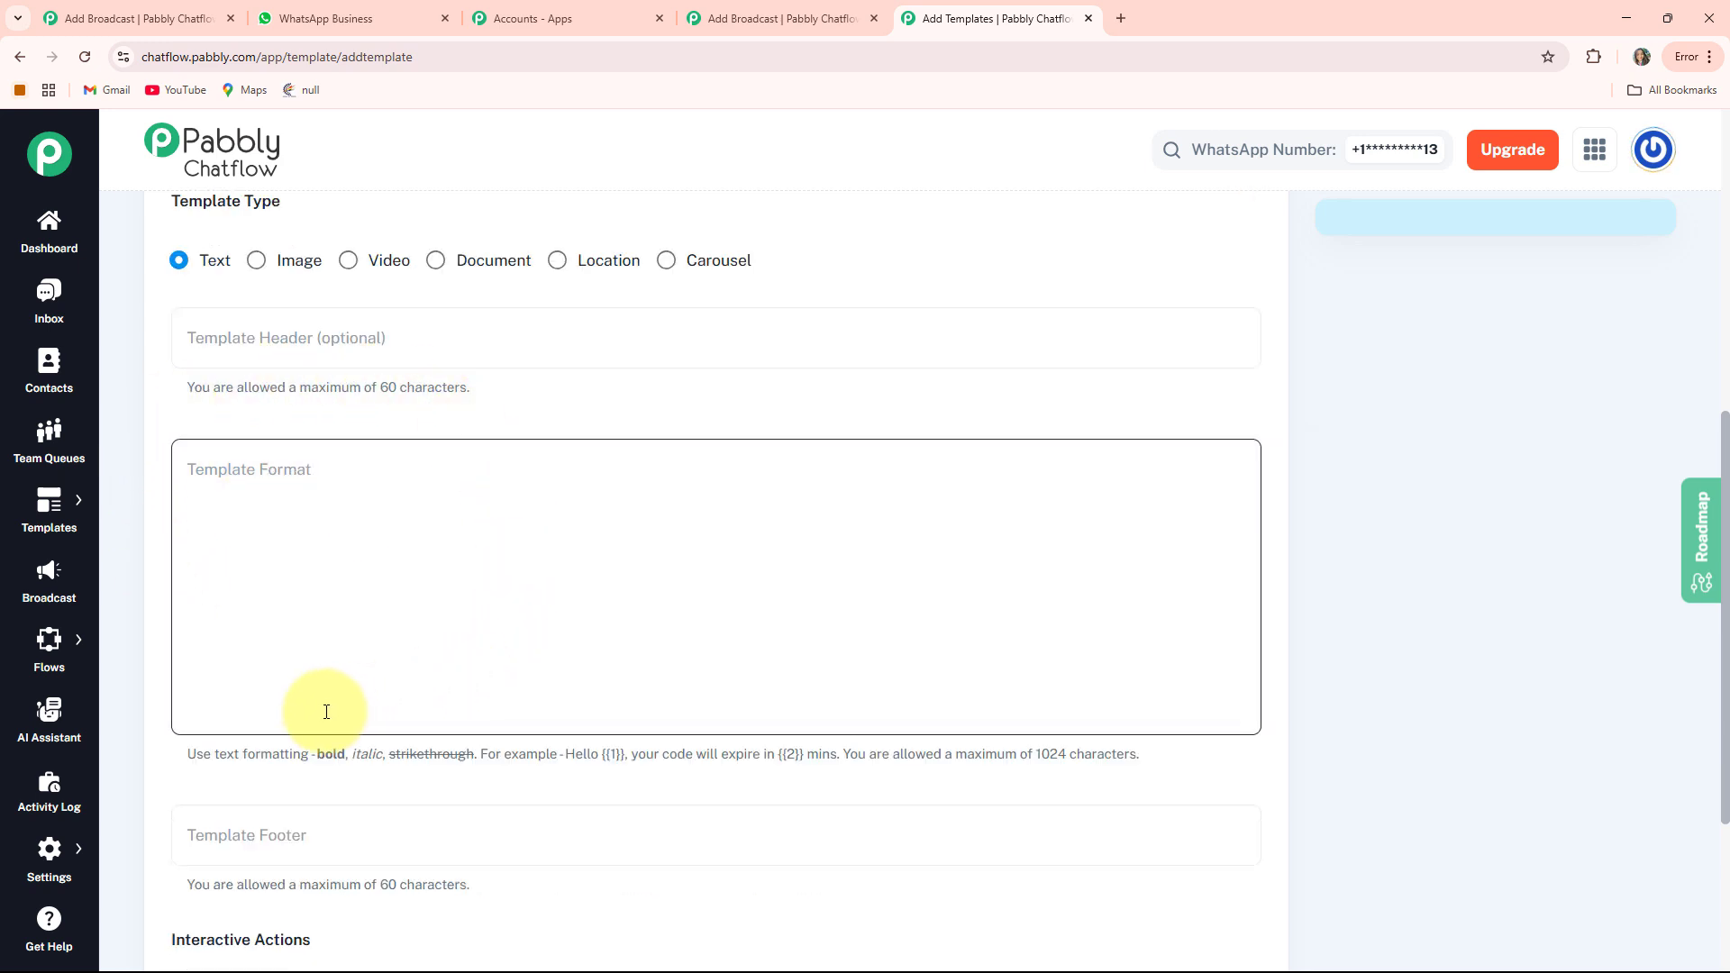
pyautogui.click(223, 488)
pyautogui.hotkey('ctrl', 'v')
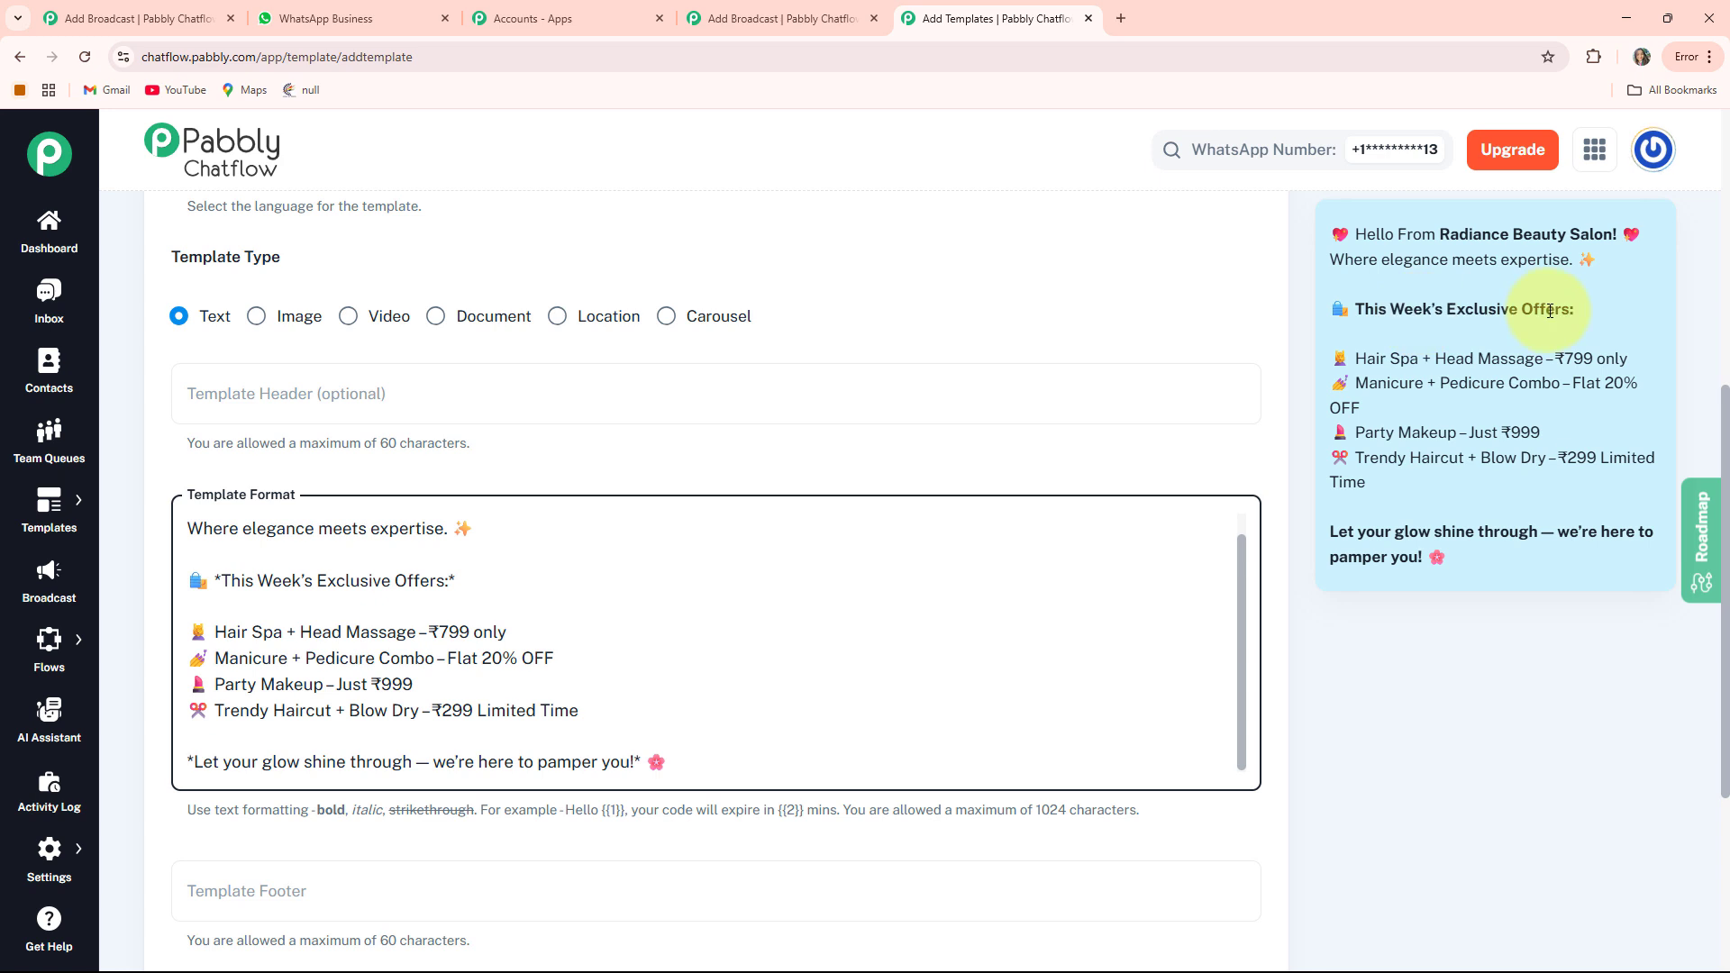
# Add the quick replies "Salon Location" and "Call Us" to the template and submit it.
pyautogui.scroll(-4, 612, 397)
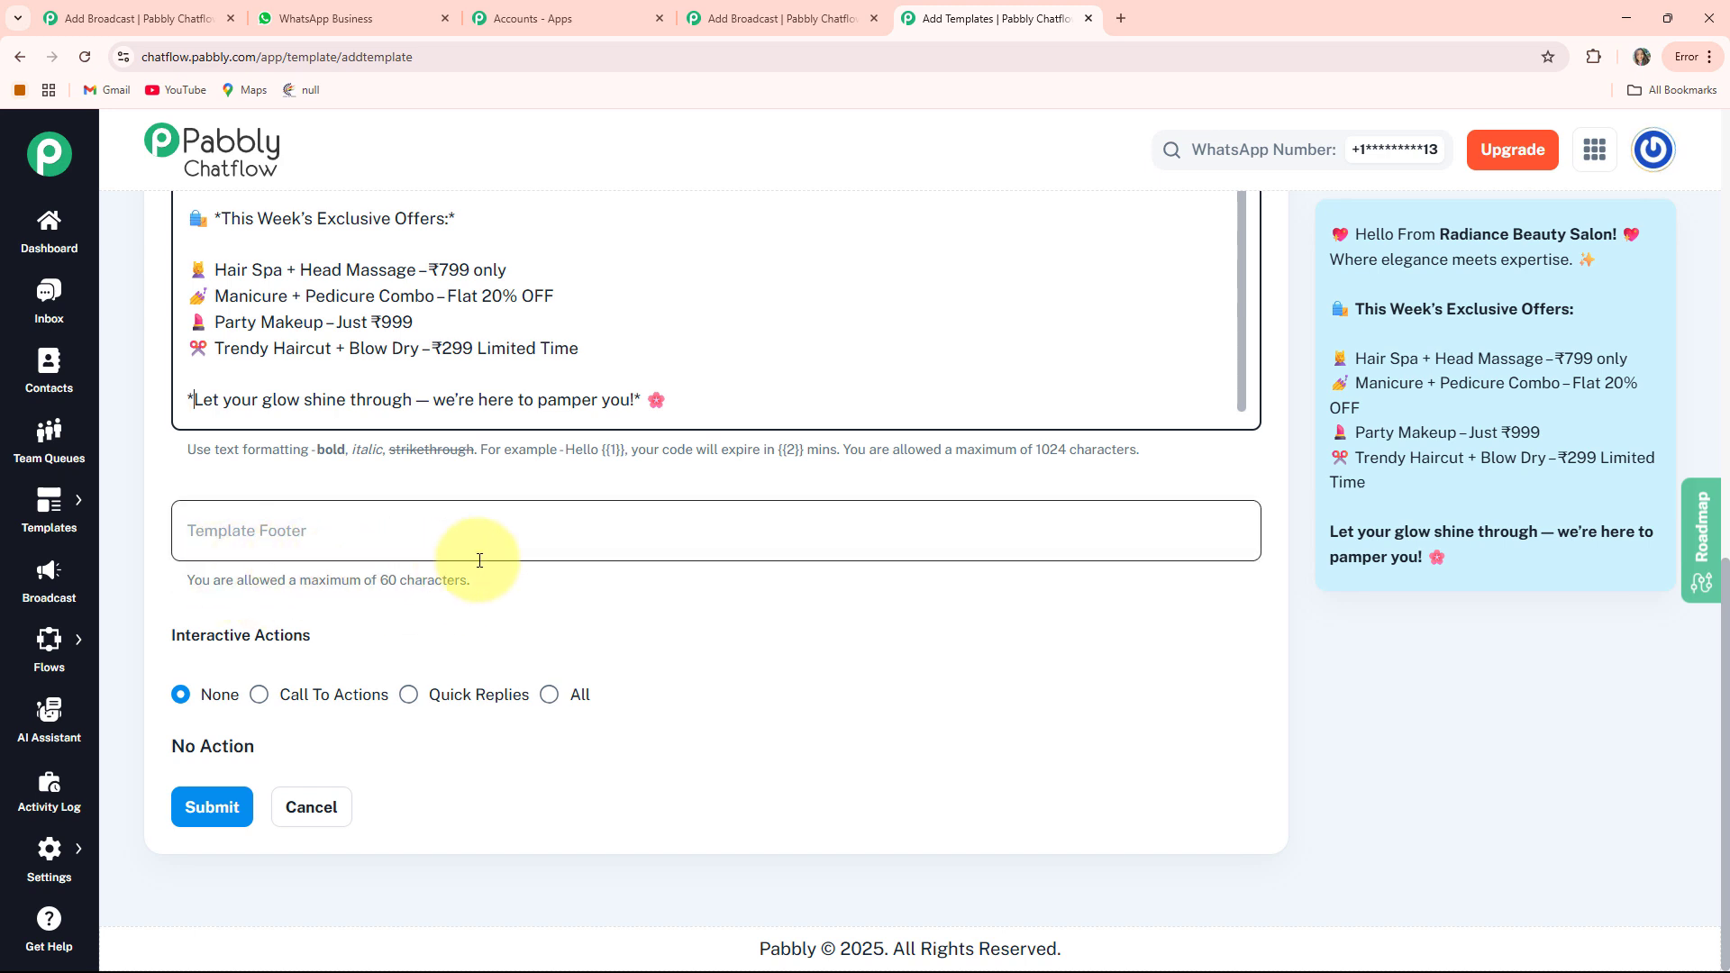
pyautogui.moveTo(165, 637); pyautogui.dragTo(333, 642)
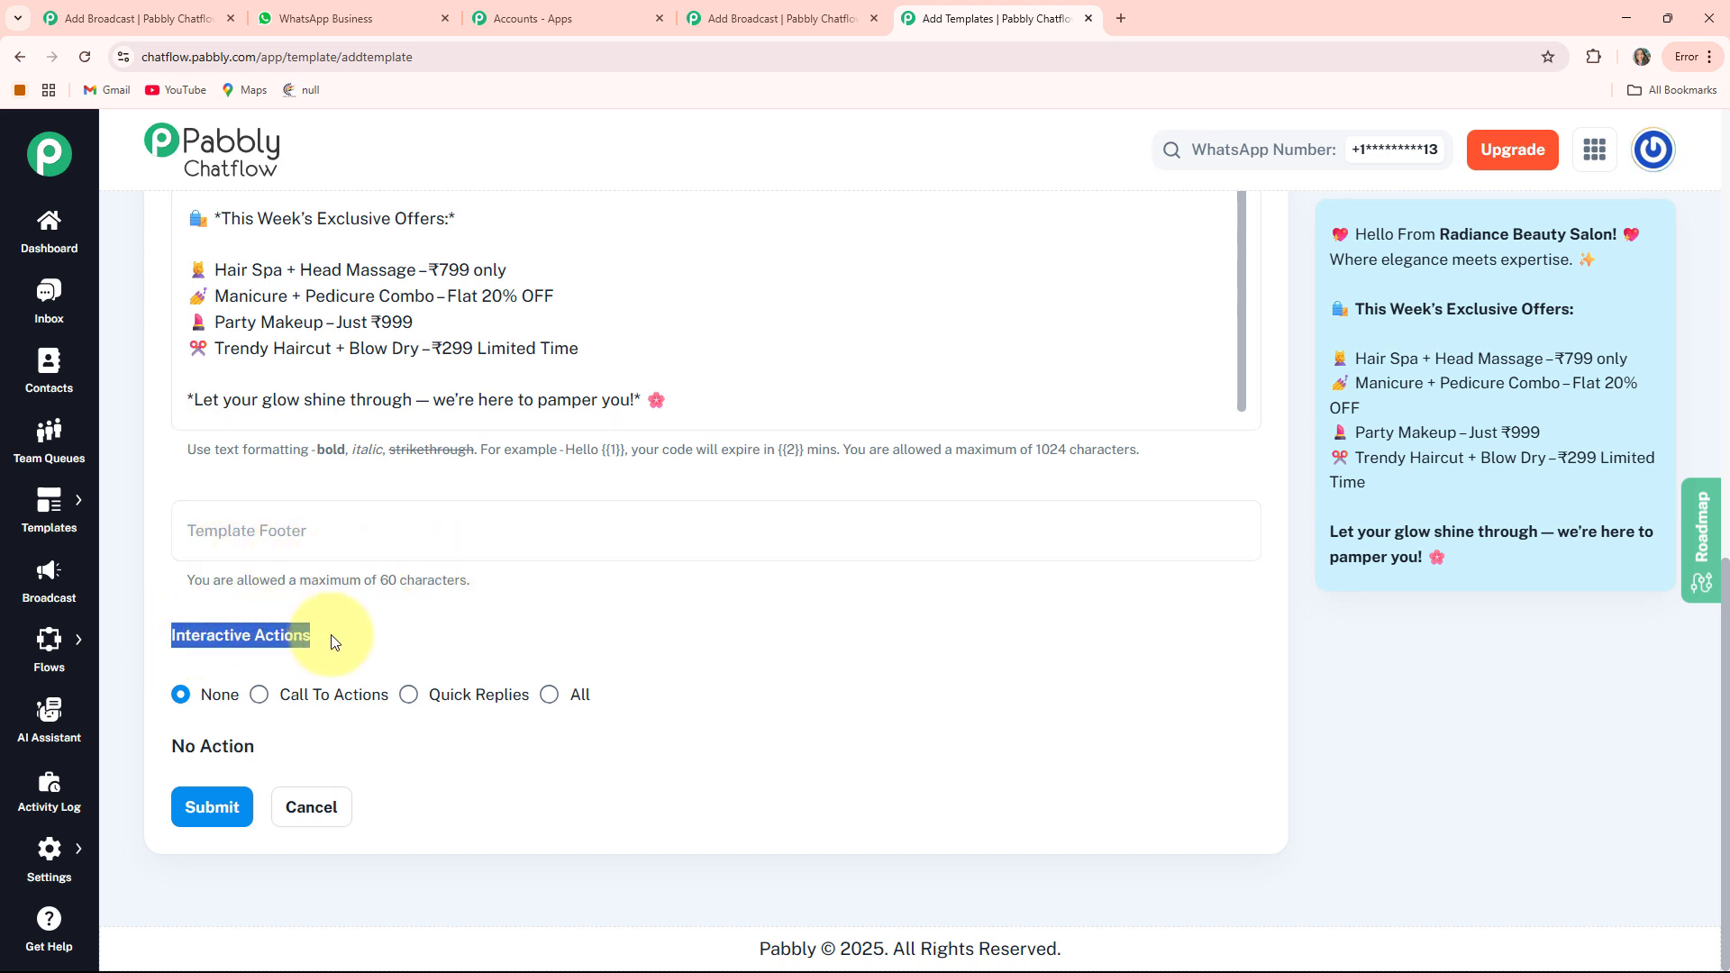
pyautogui.click(180, 694)
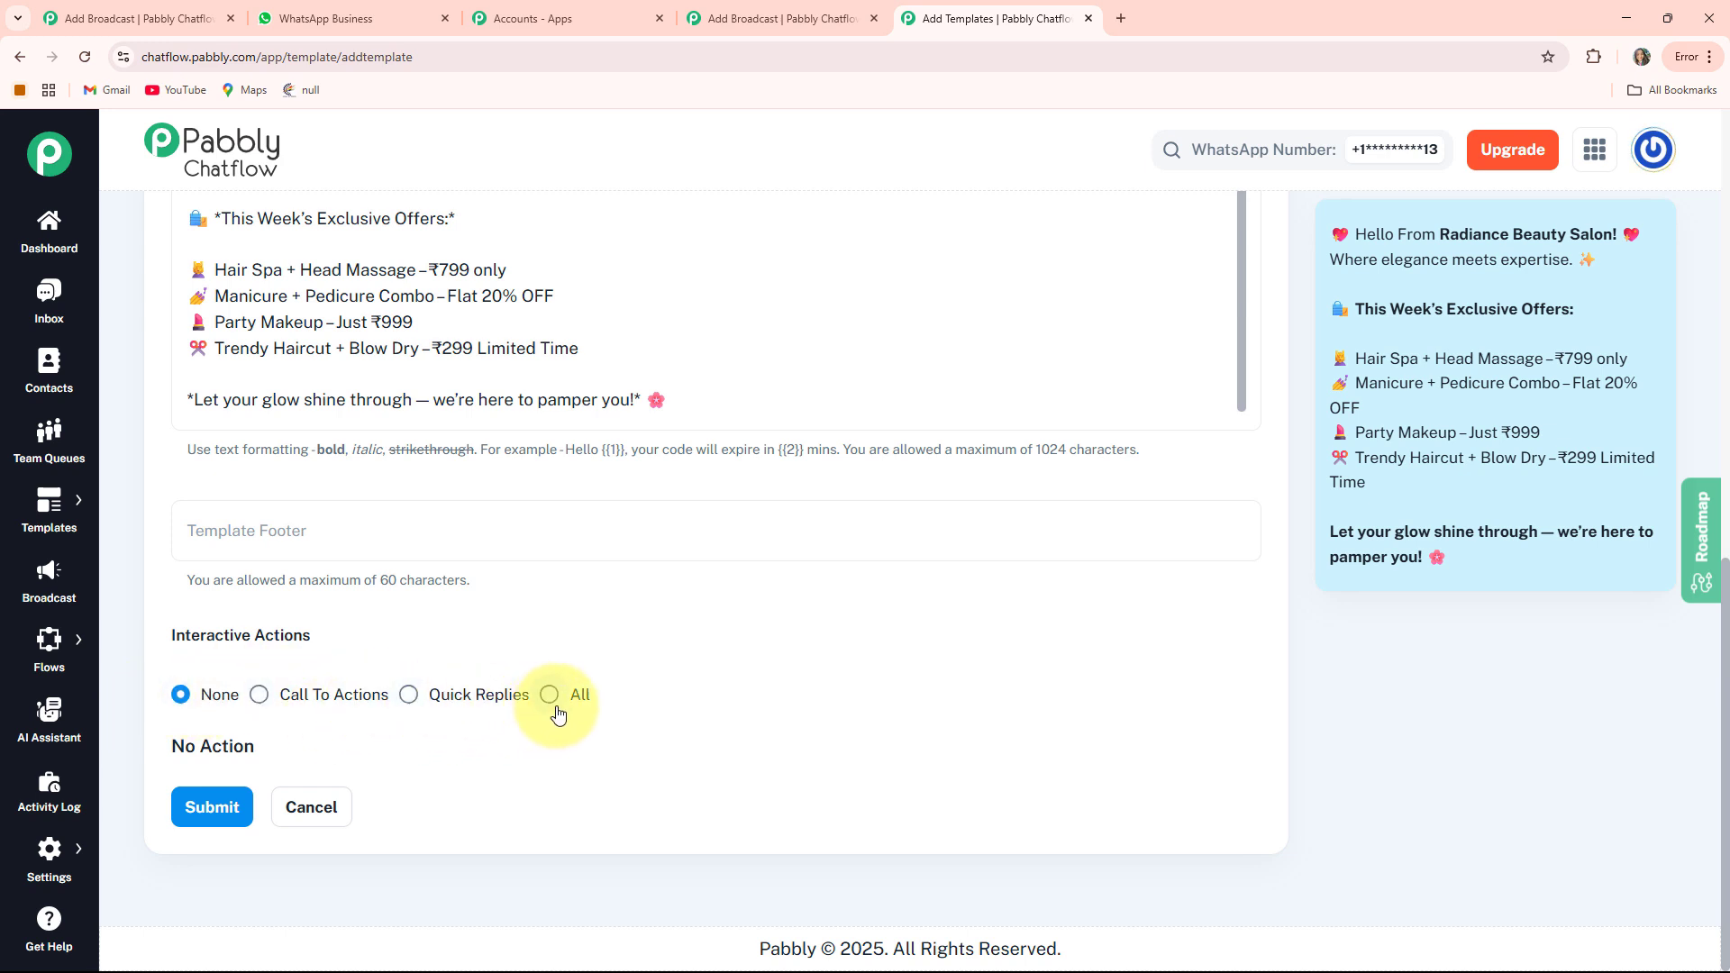
pyautogui.click(406, 696)
pyautogui.scroll(-2, 271, 845)
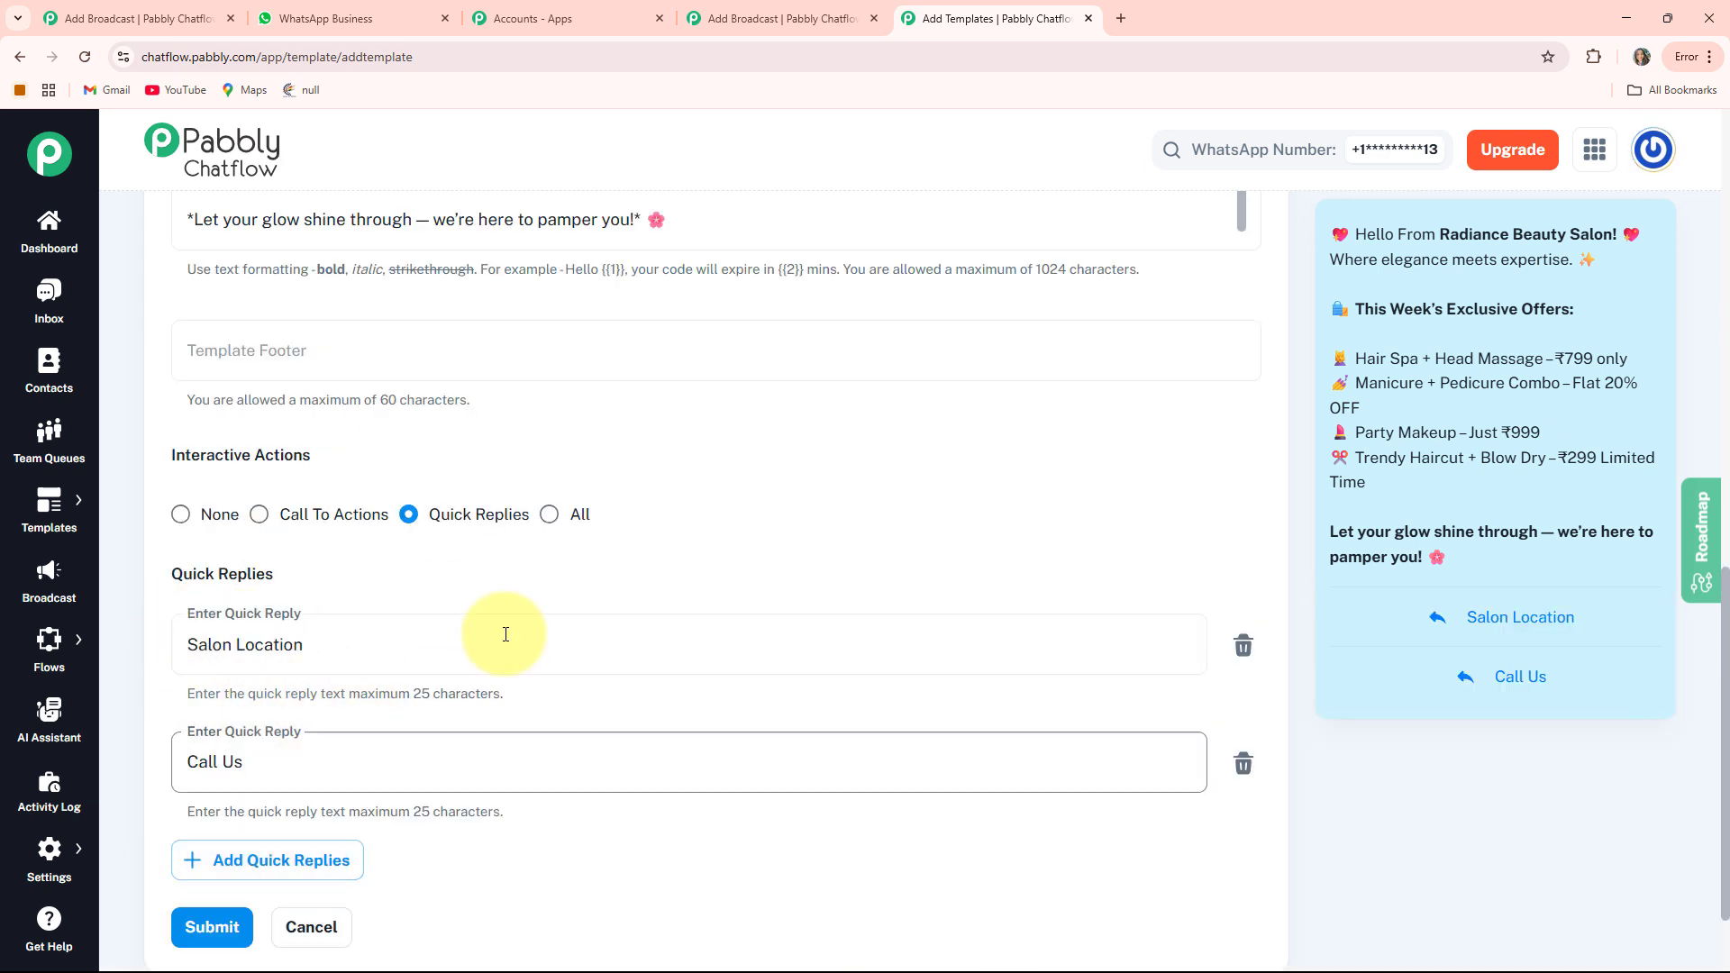
pyautogui.scroll(-1, 379, 501)
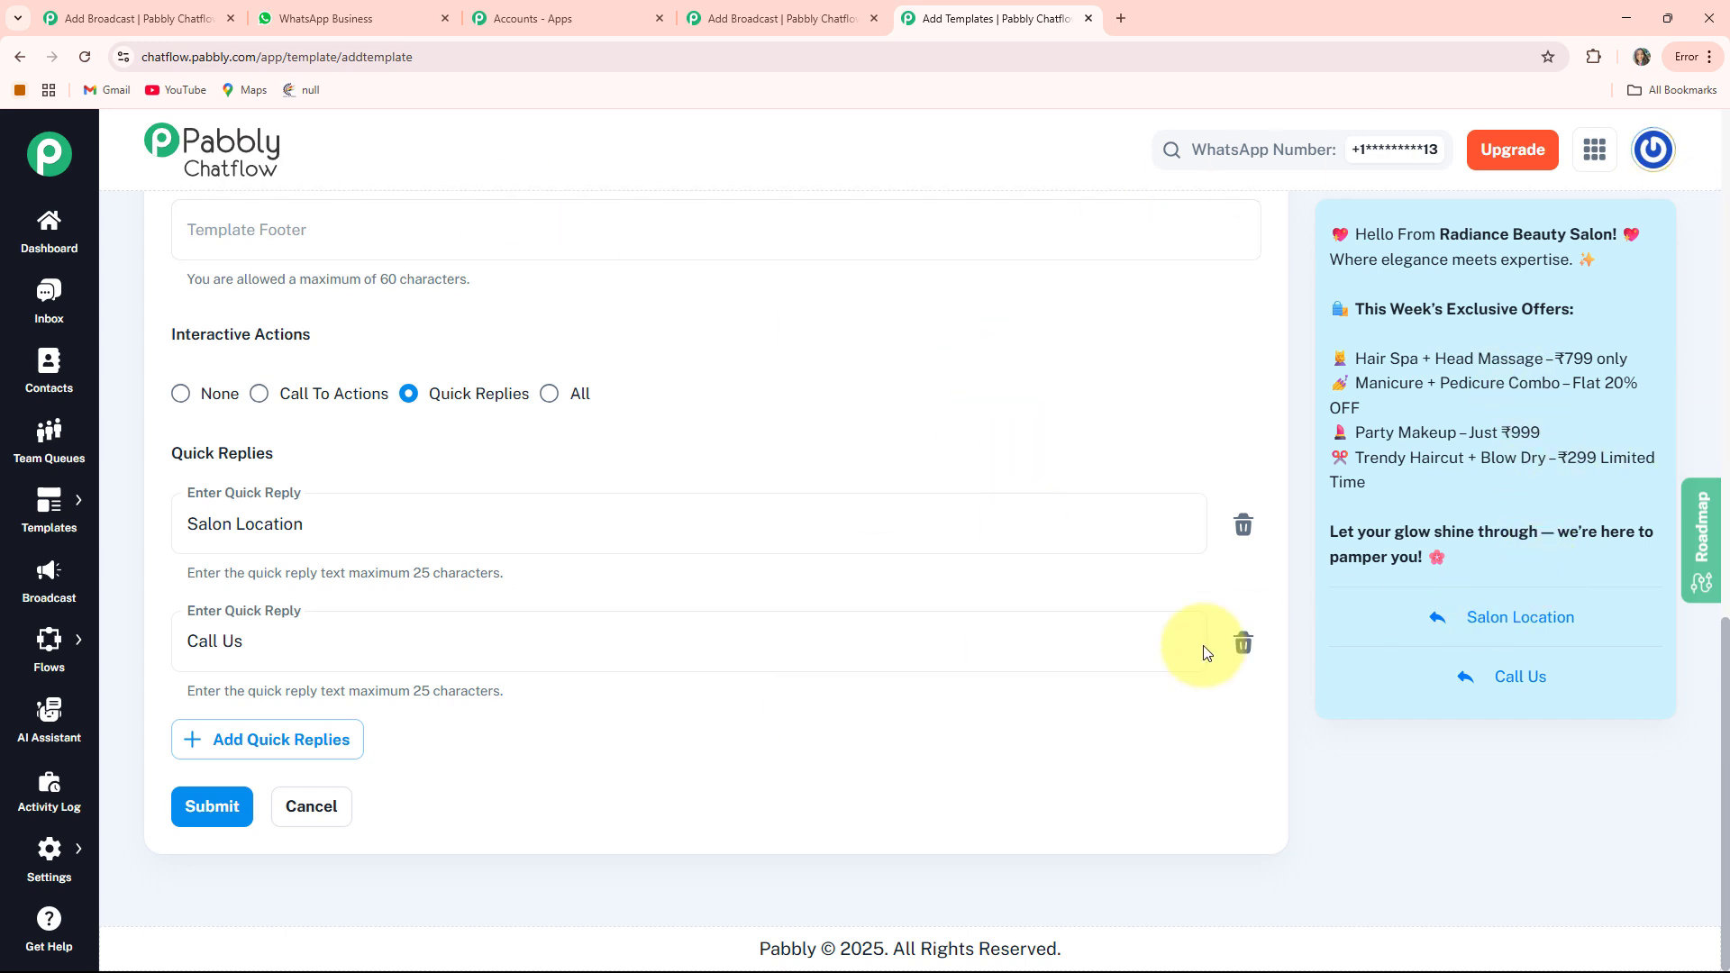
pyautogui.click(208, 821)
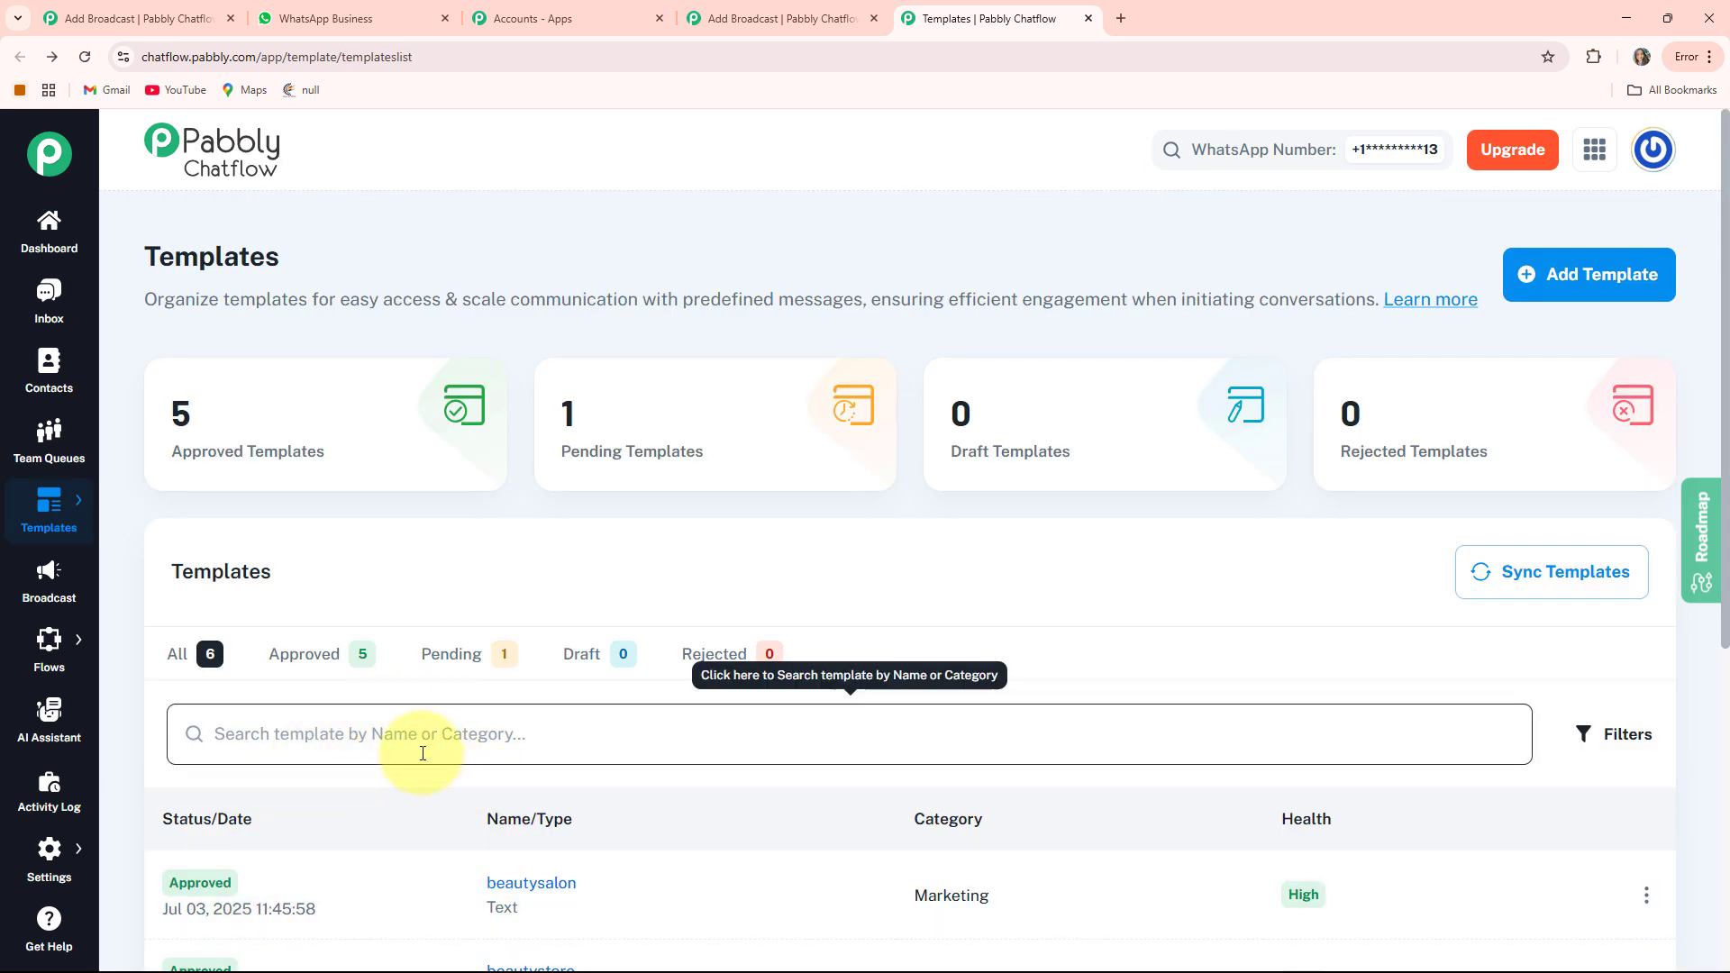
# Check the beautysalon template's approval status in the templates list and return to the broadcast form.
pyautogui.scroll(-1, 202, 778)
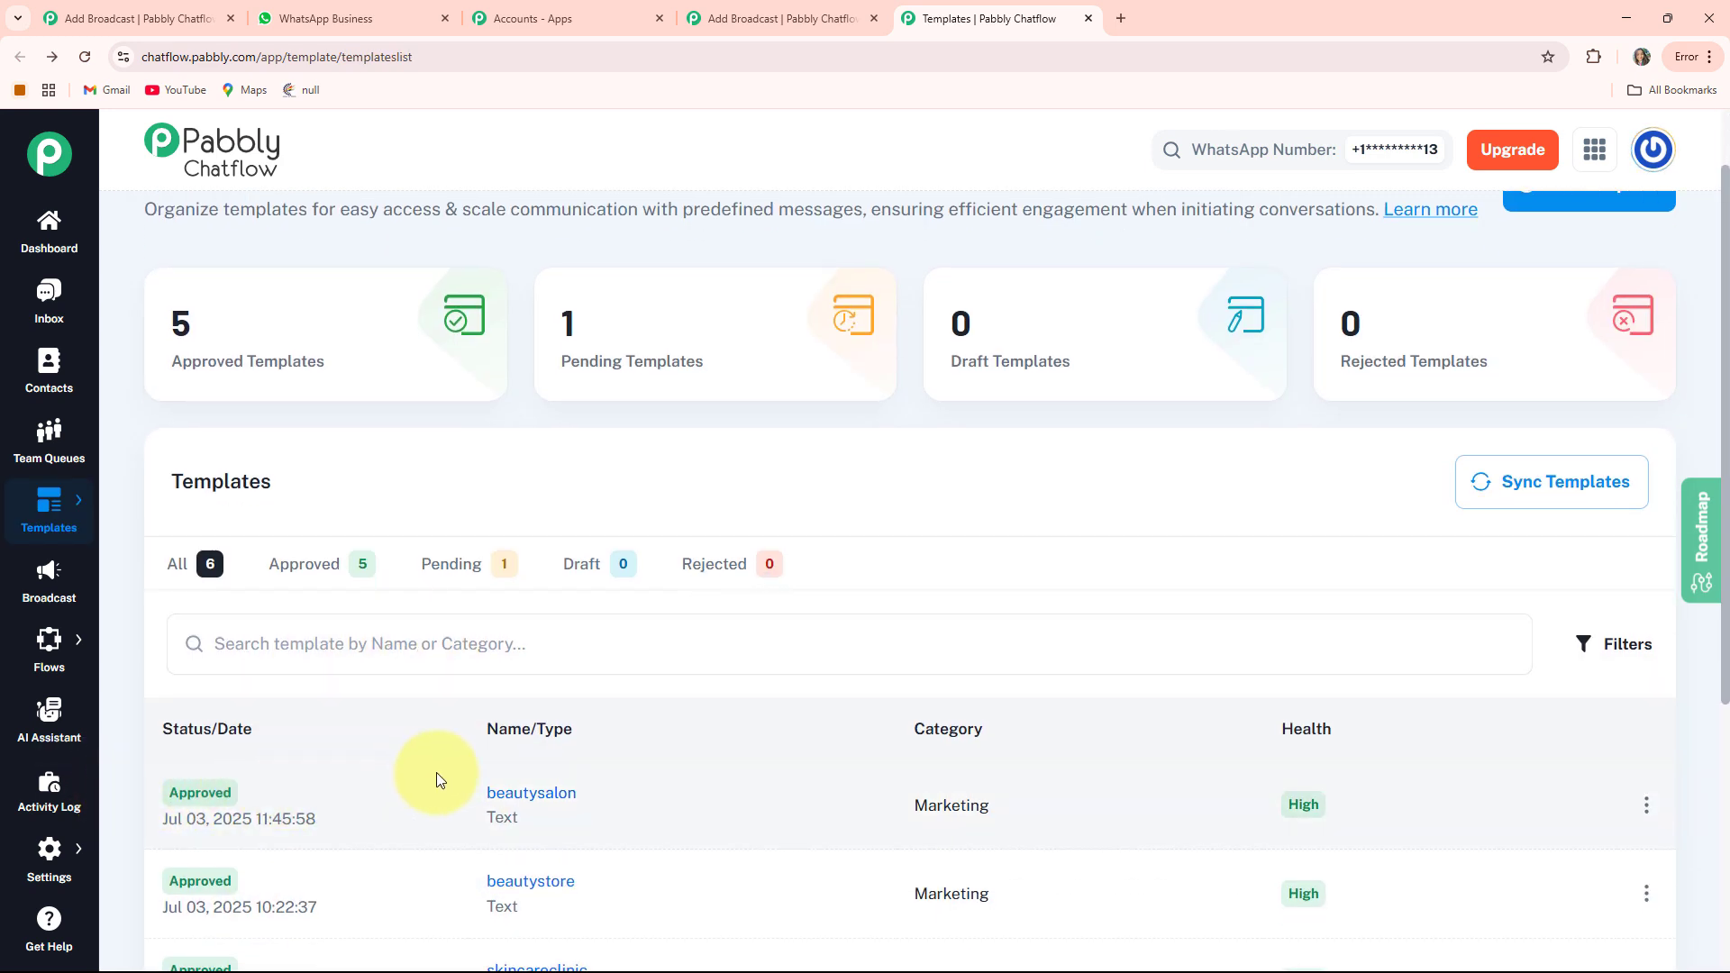
pyautogui.scroll(1, 476, 754)
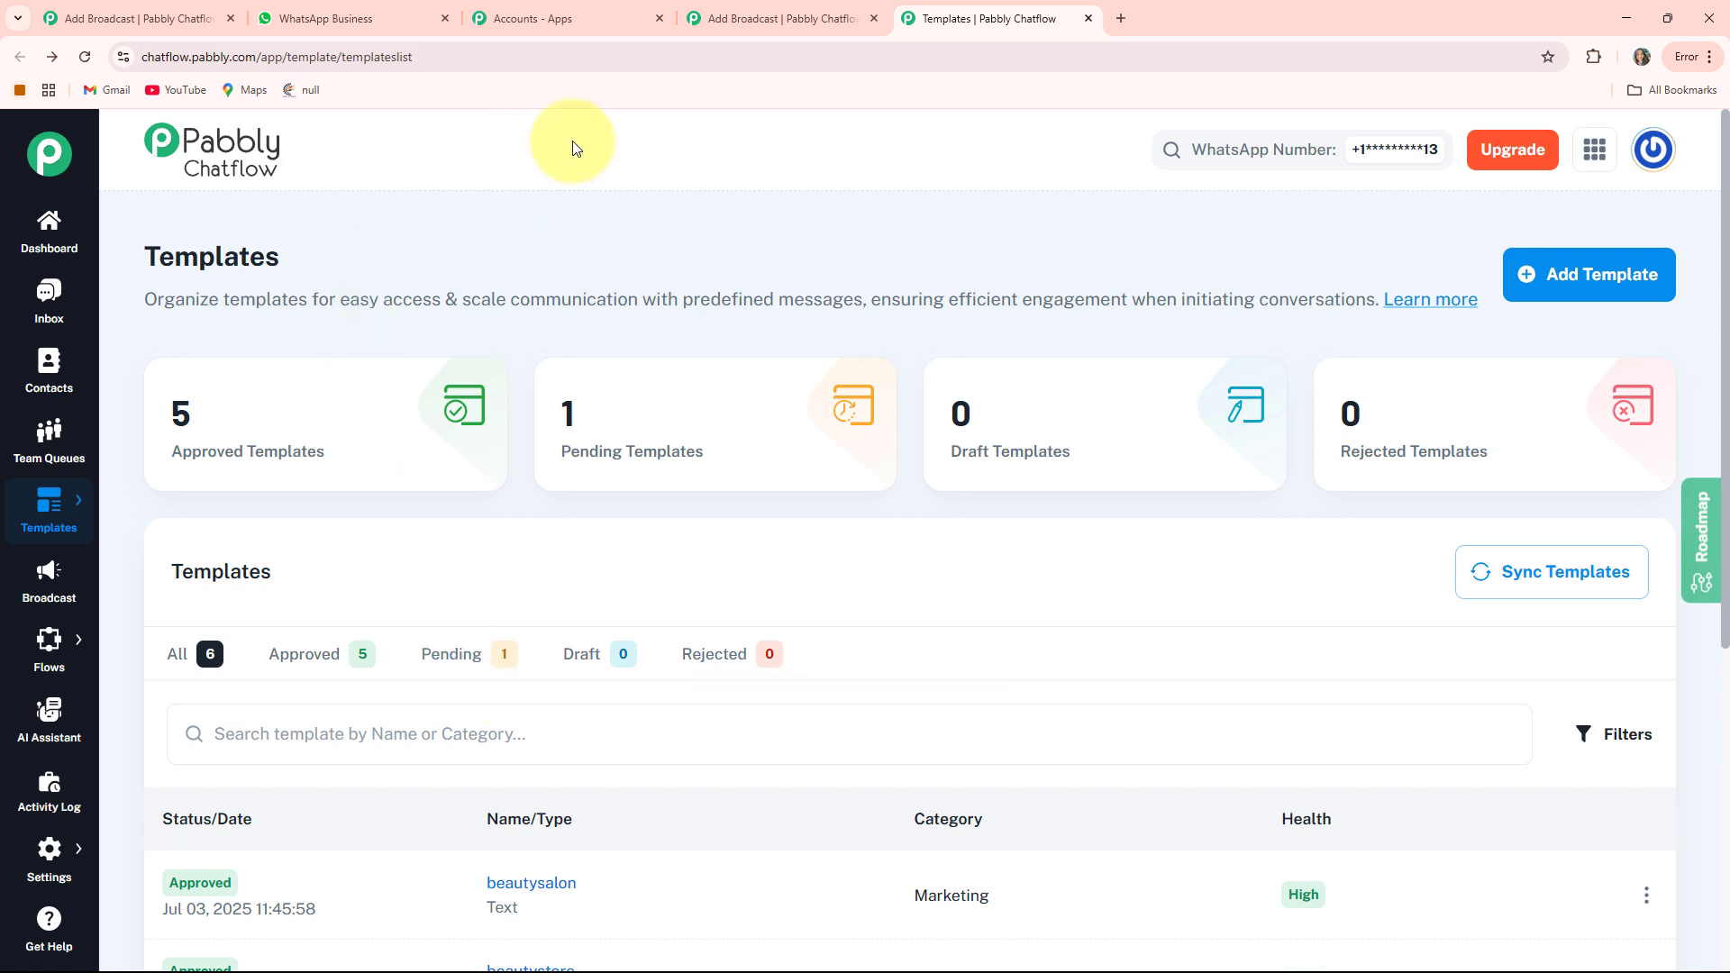
pyautogui.click(766, 14)
pyautogui.scroll(-1, 618, 445)
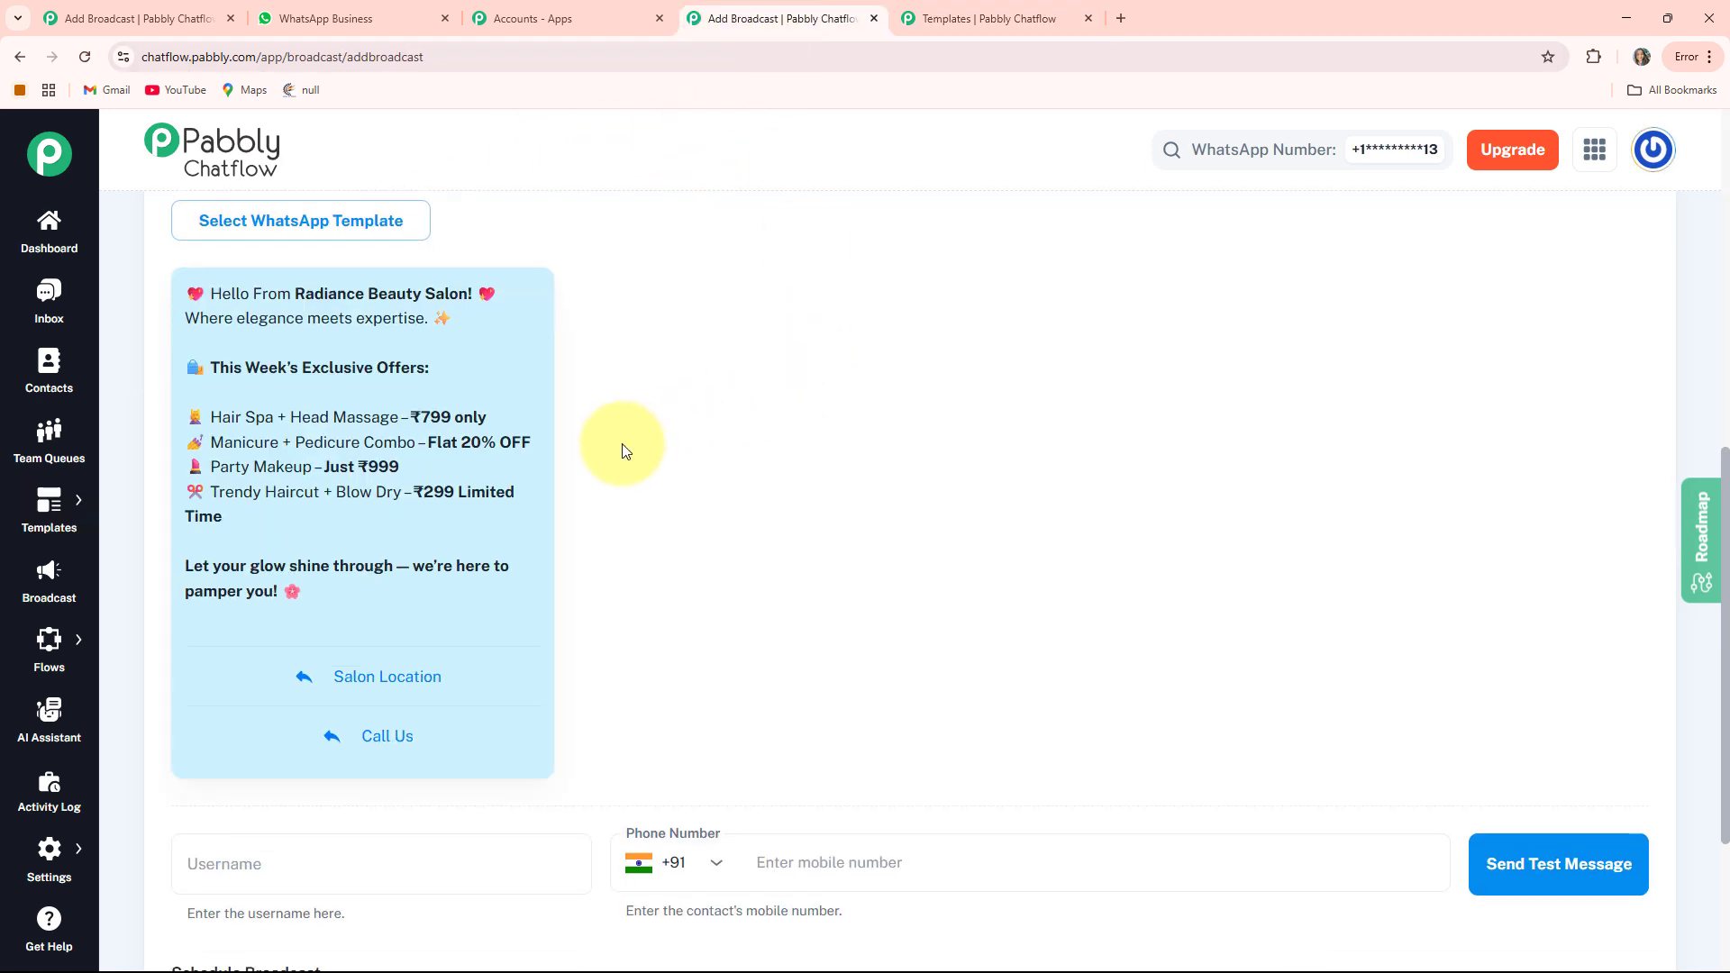
pyautogui.scroll(-2, 594, 433)
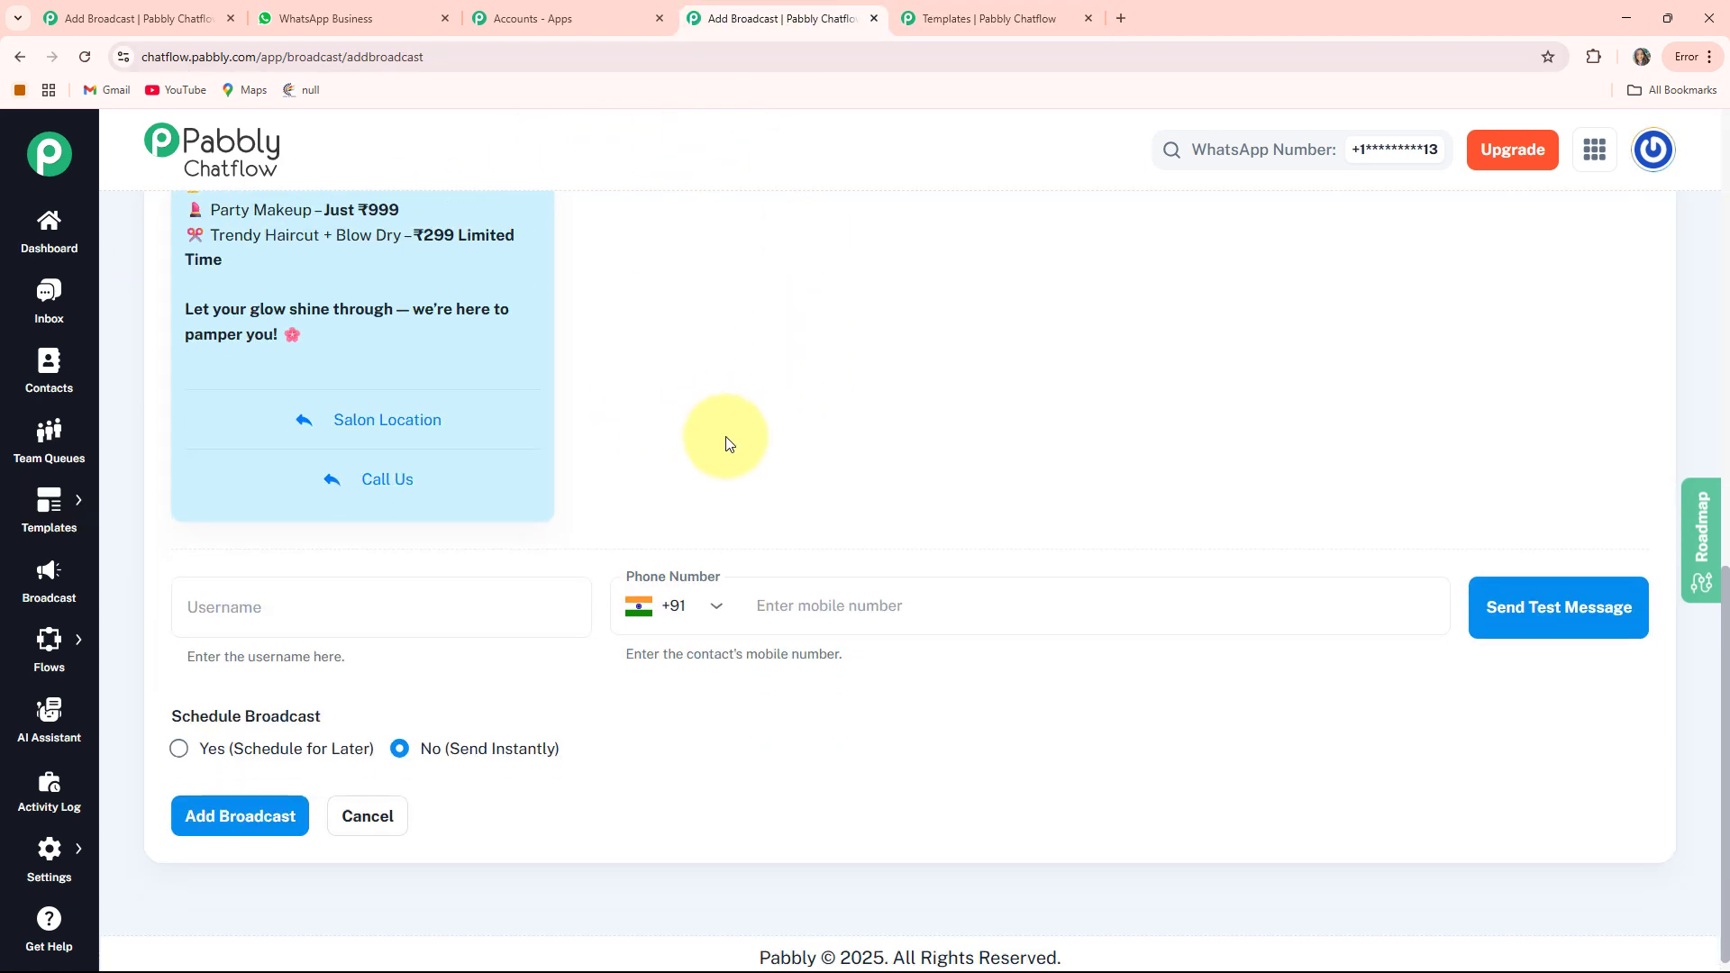
# Enter "Test User" as the username with the contact's mobile number, and send a test message of the broadcast.
pyautogui.click(249, 605)
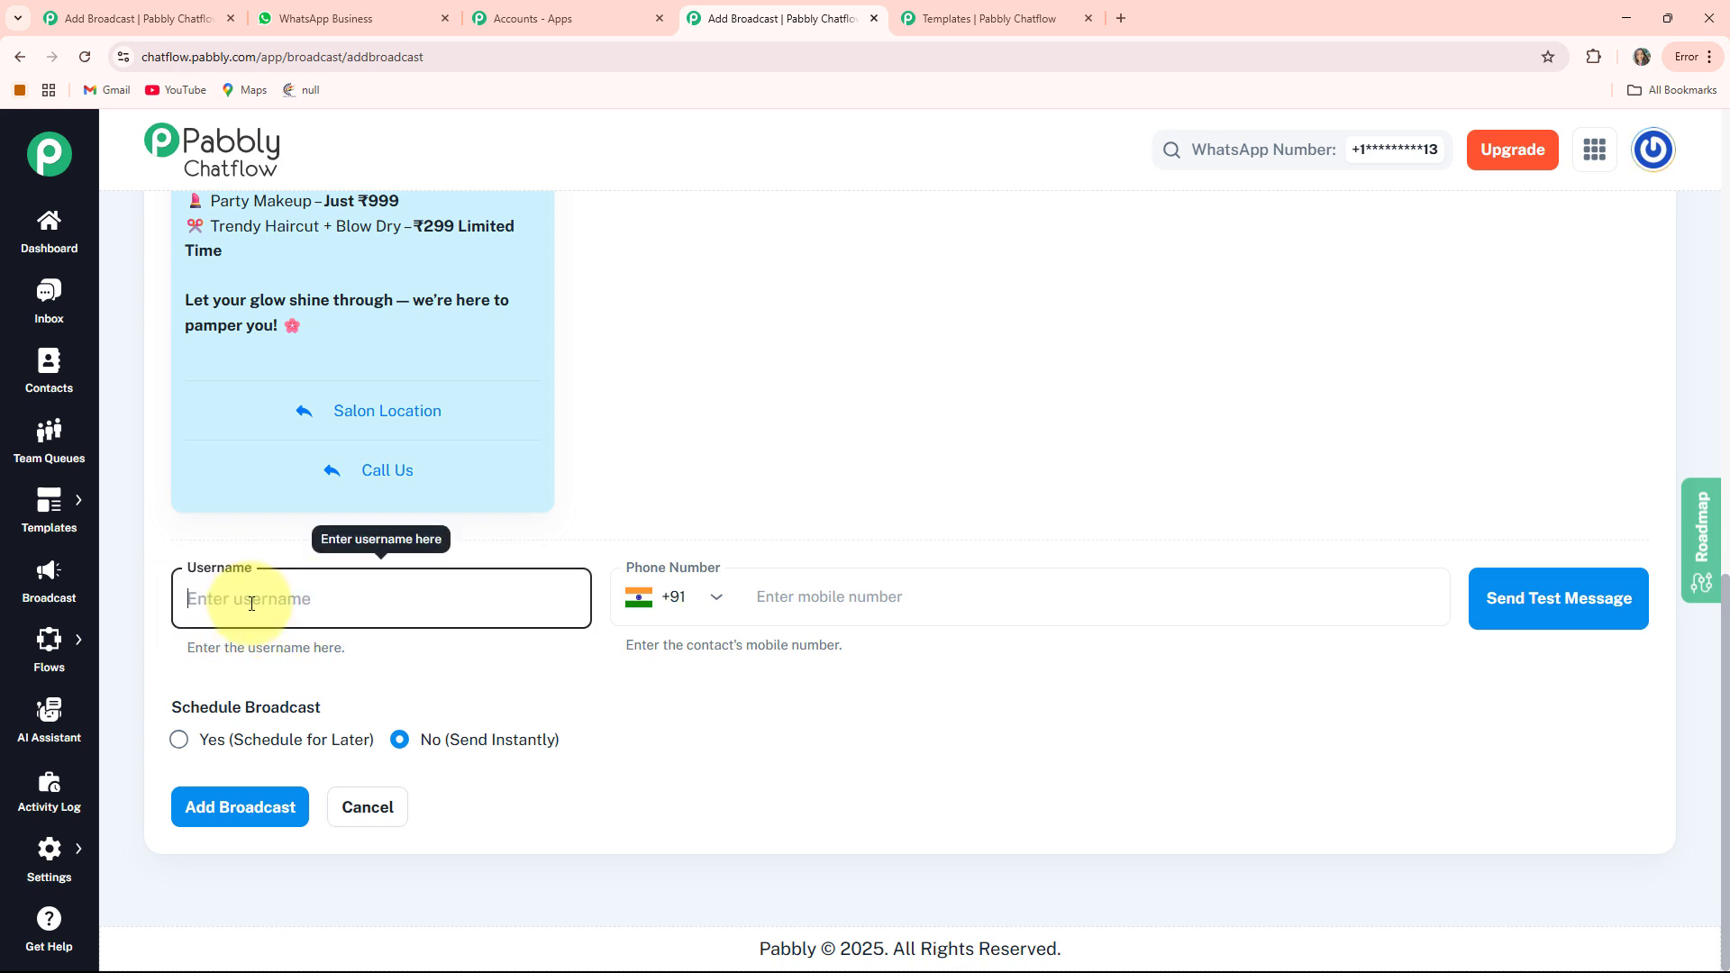
pyautogui.write('Test User')
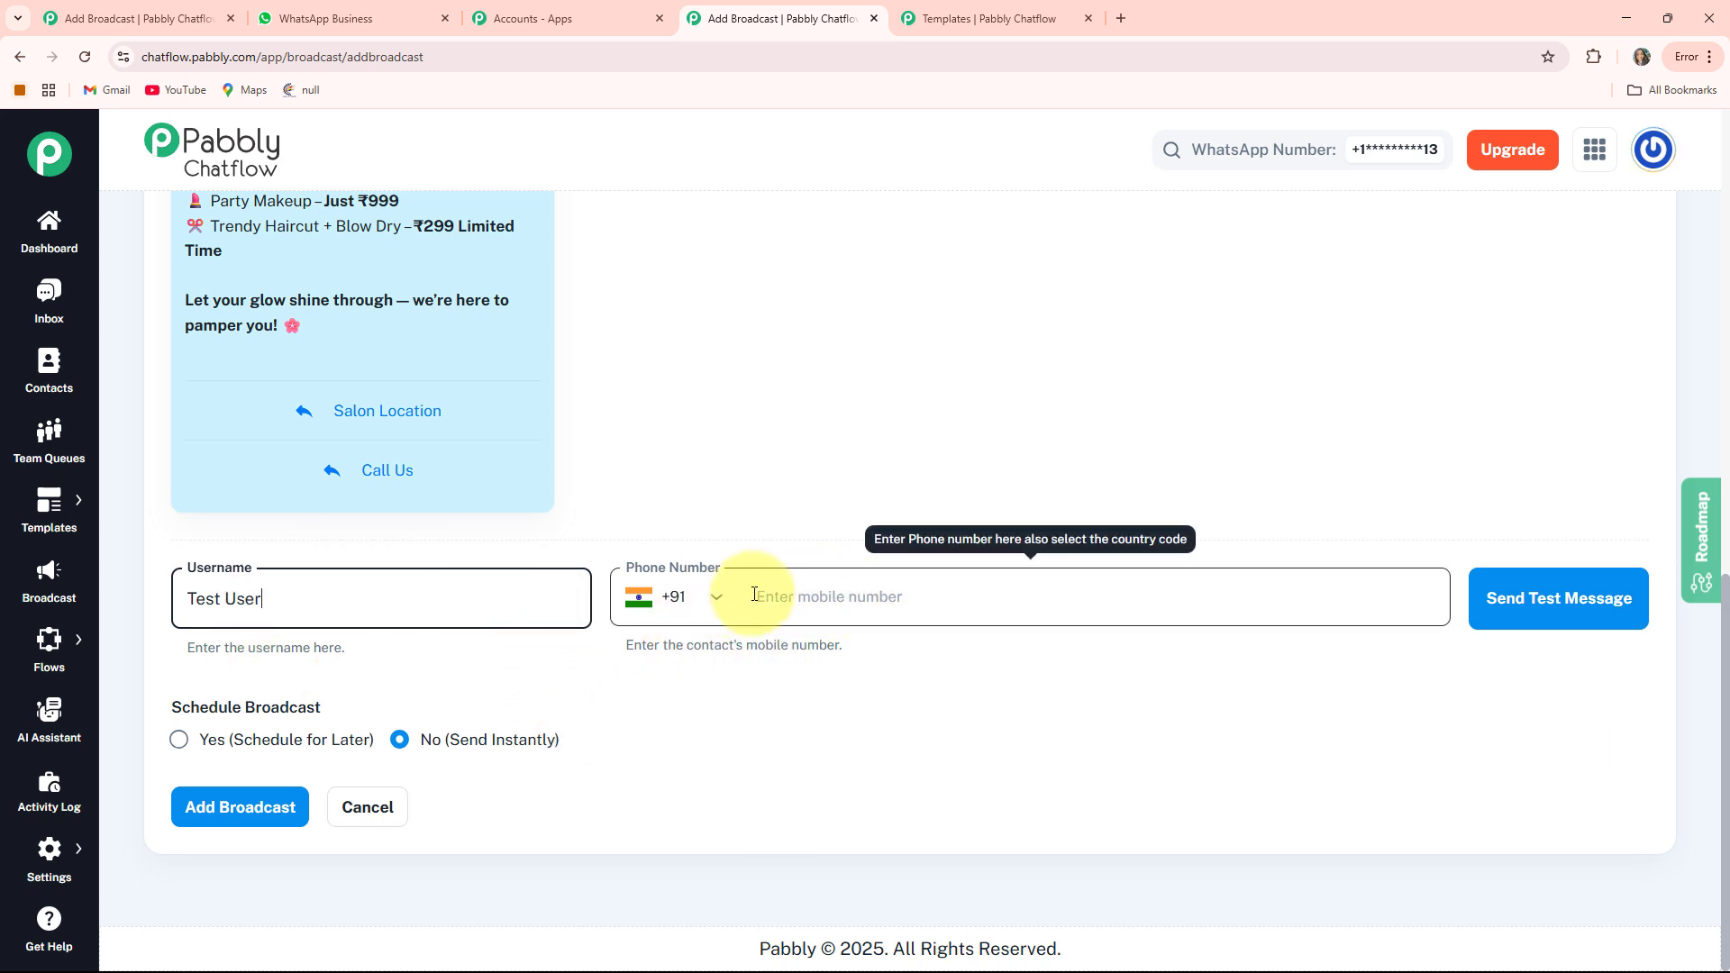
pyautogui.click(791, 595)
pyautogui.hotkey('ctrl', 'v')
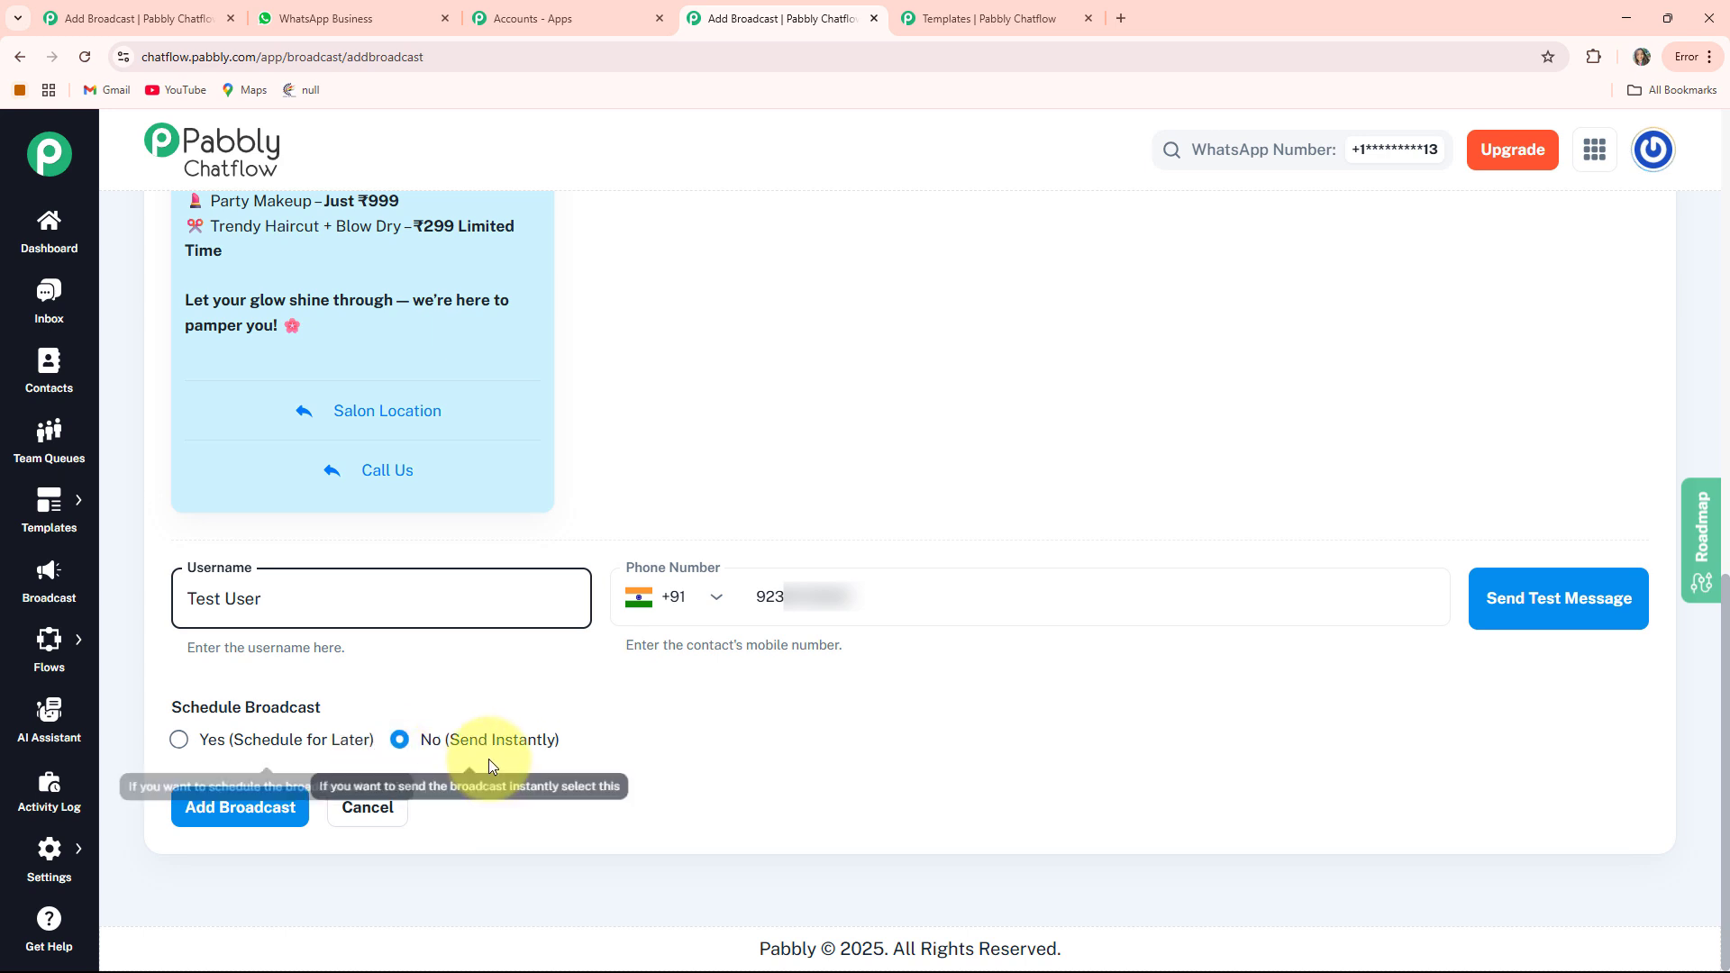
pyautogui.scroll(2, 474, 543)
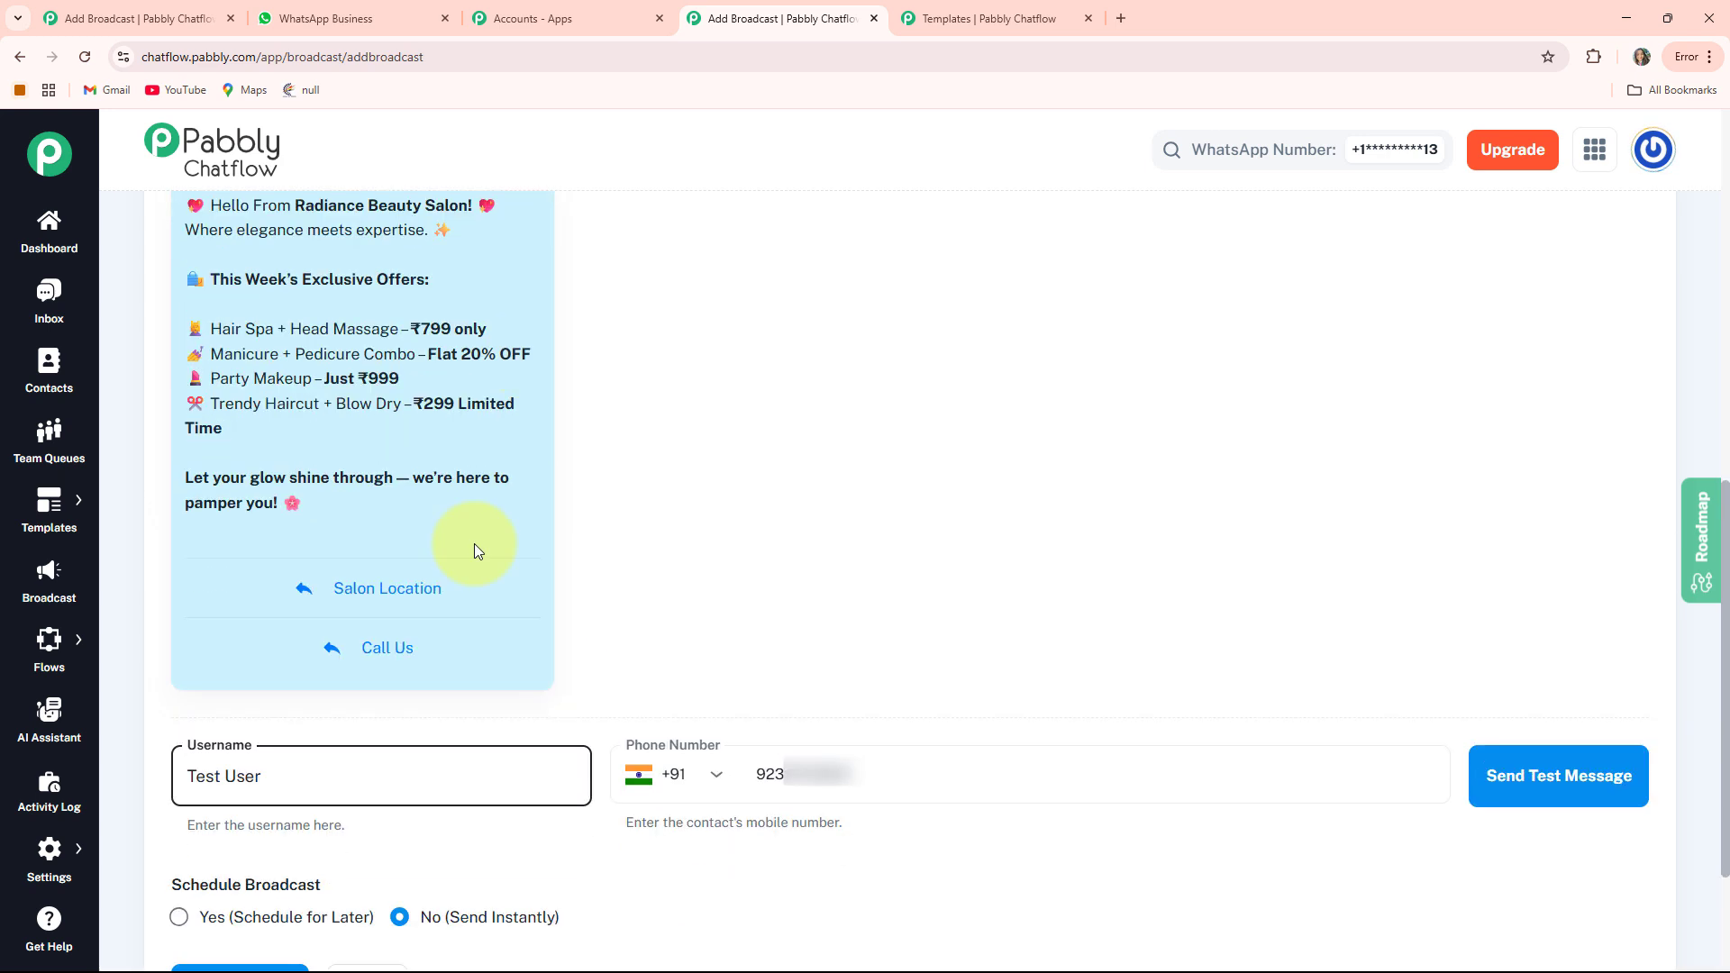
pyautogui.scroll(-1, 471, 527)
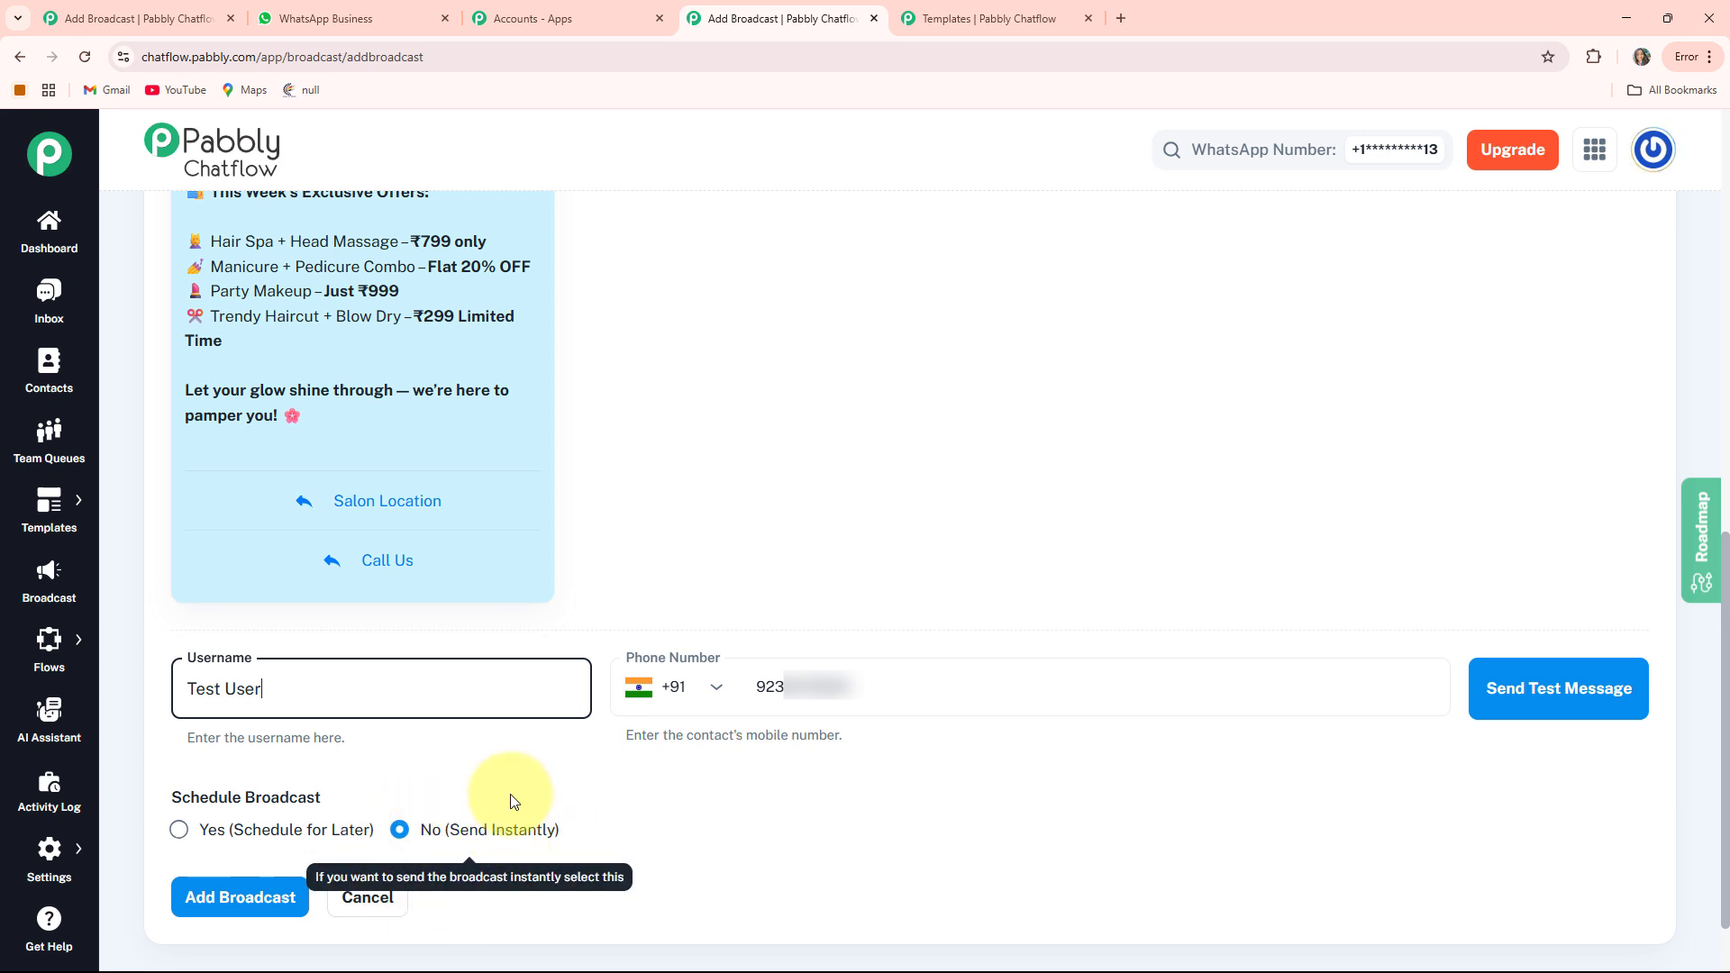
pyautogui.scroll(2, 1246, 647)
pyautogui.scroll(-2, 1366, 701)
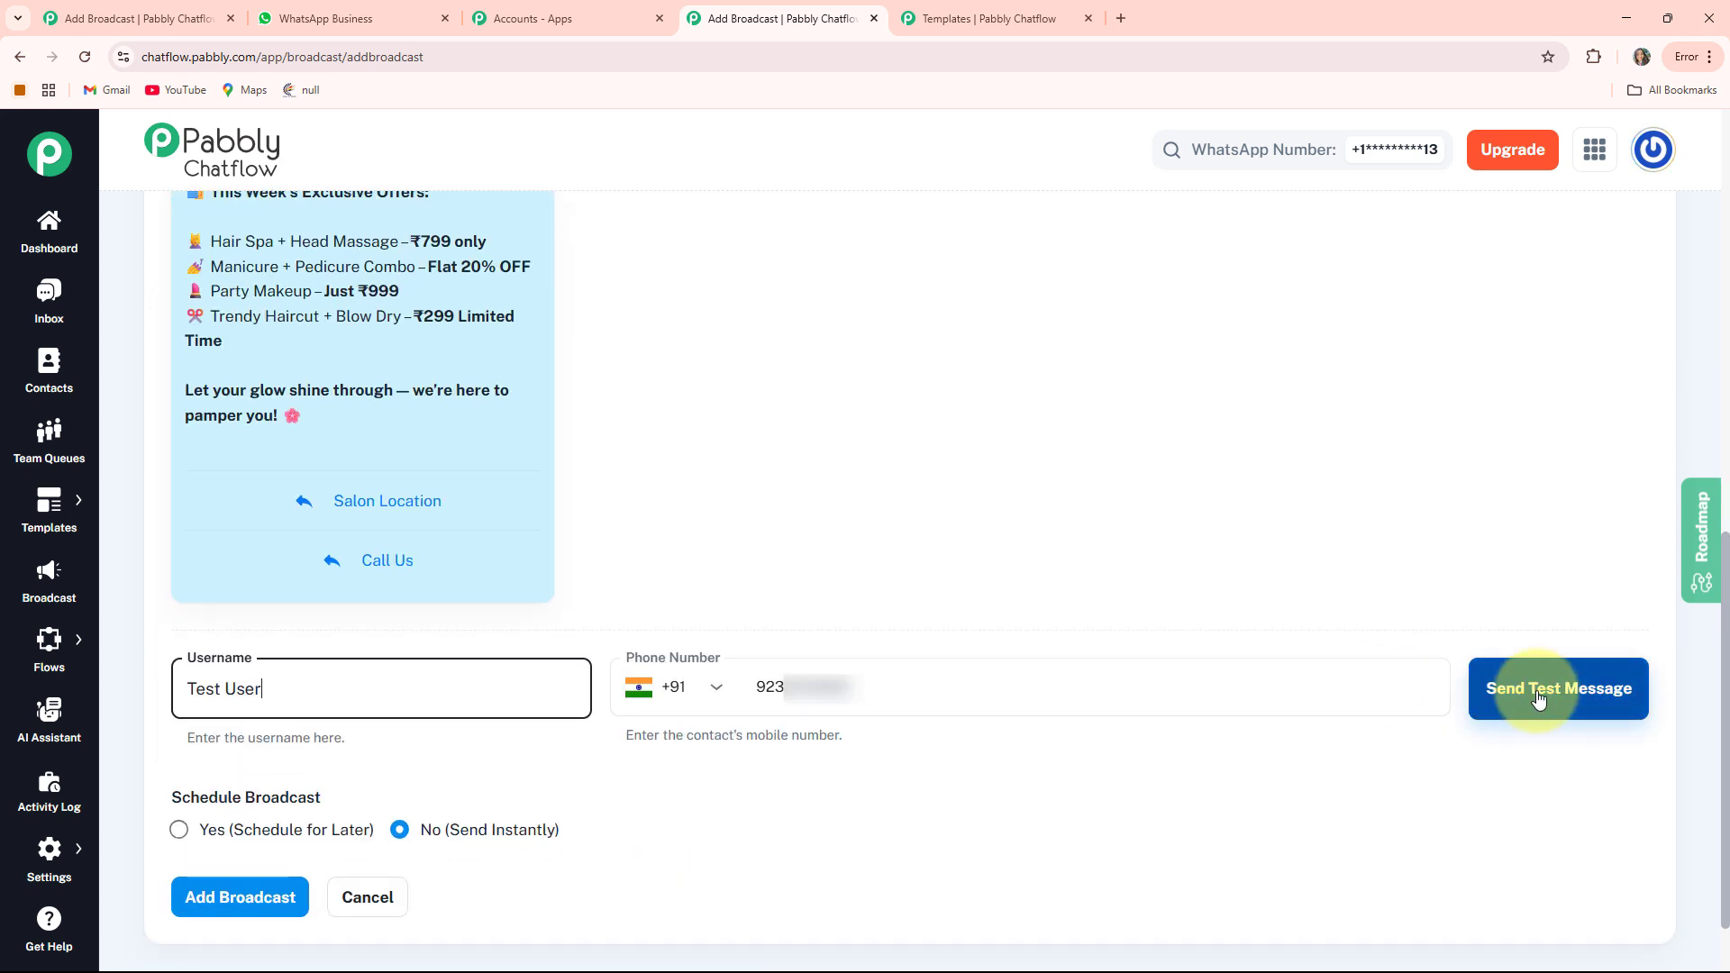
pyautogui.click(1538, 700)
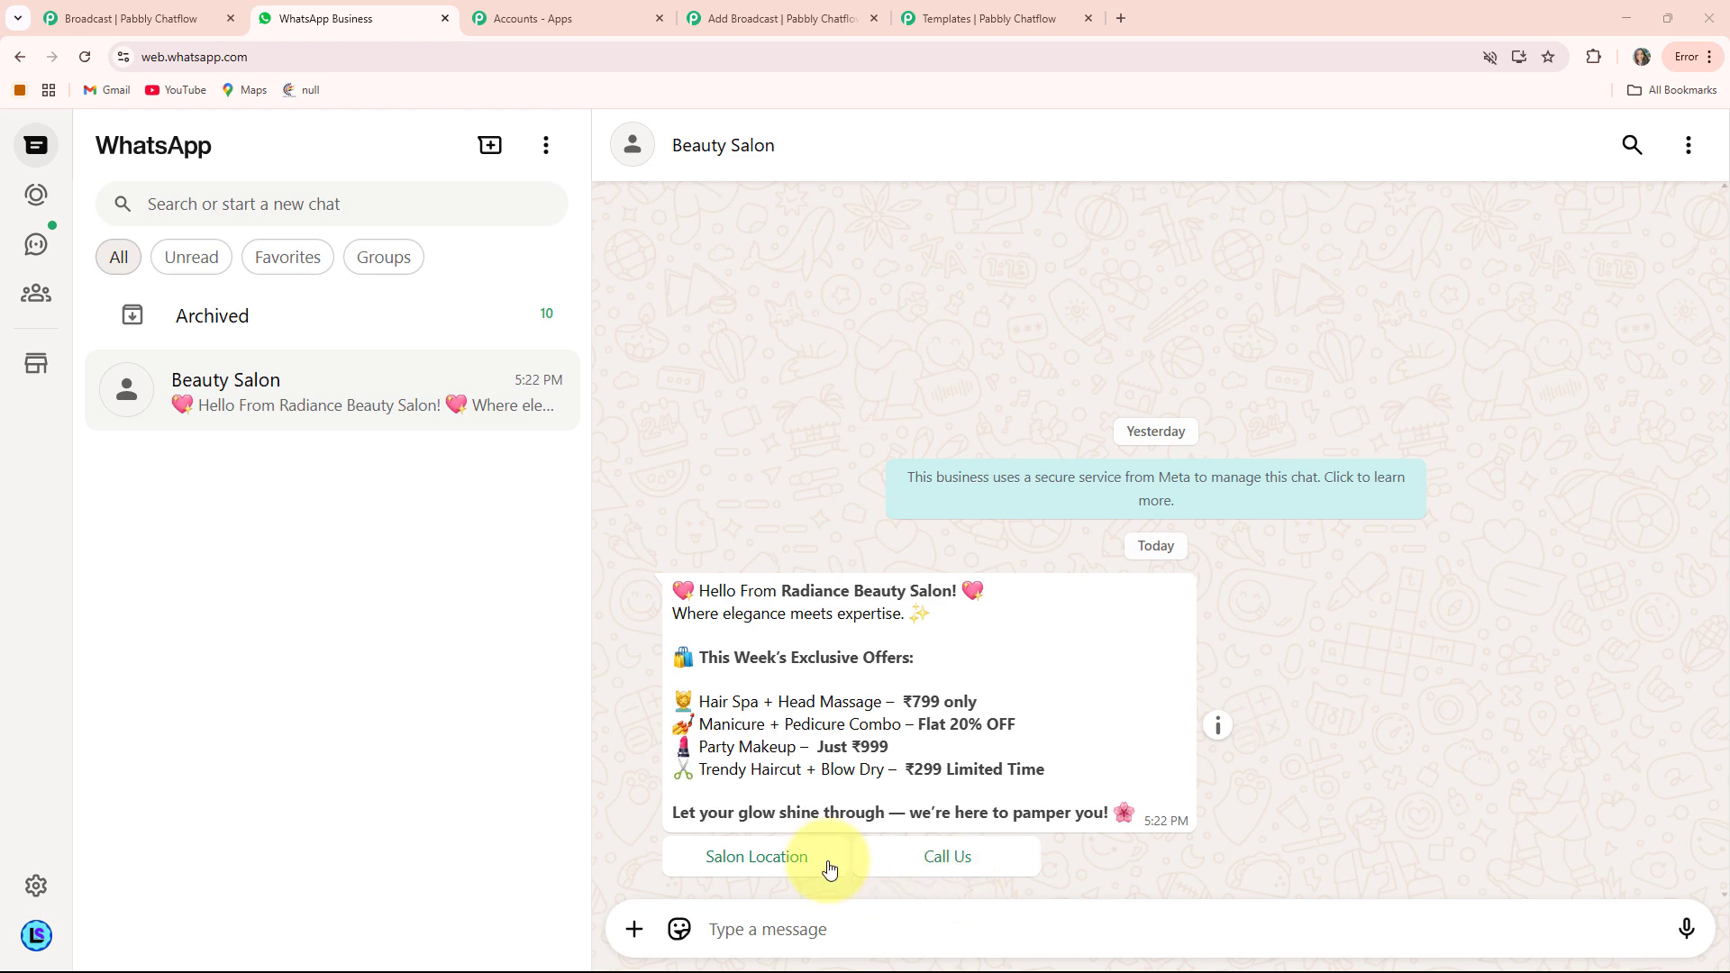
# Add the broadcast with instant sending and check the message in WhatsApp's Beauty Salon chat before returning to the broadcast list.
pyautogui.click(127, 18)
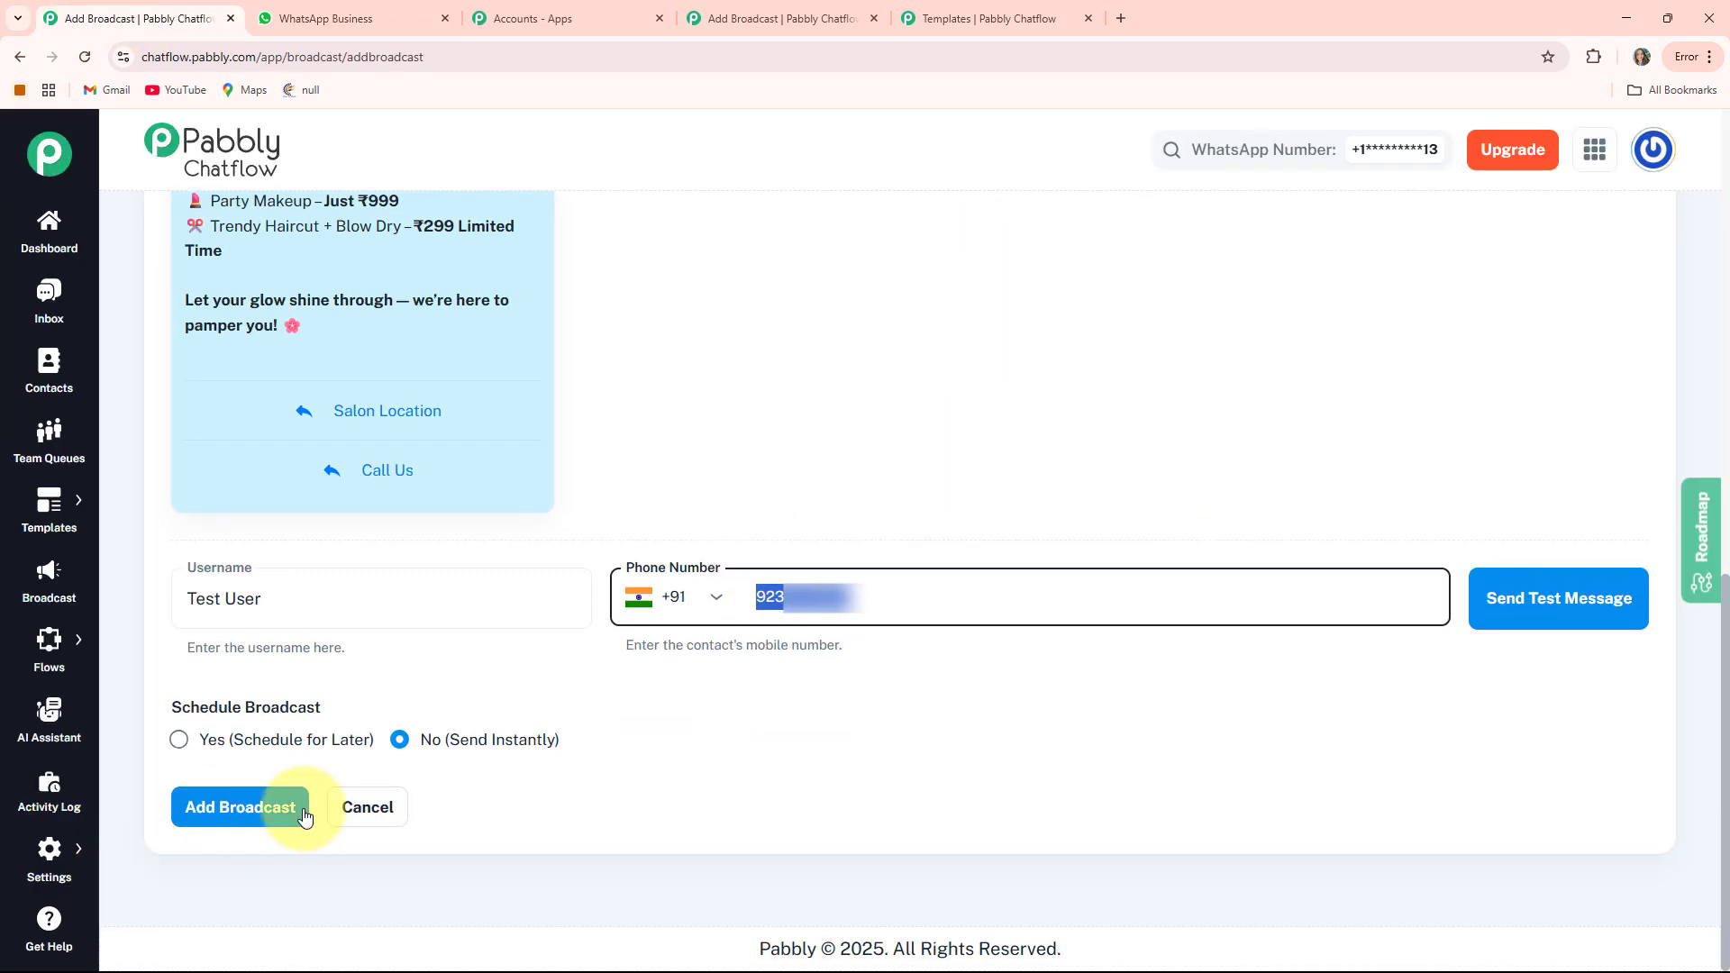
pyautogui.click(254, 806)
pyautogui.click(405, 18)
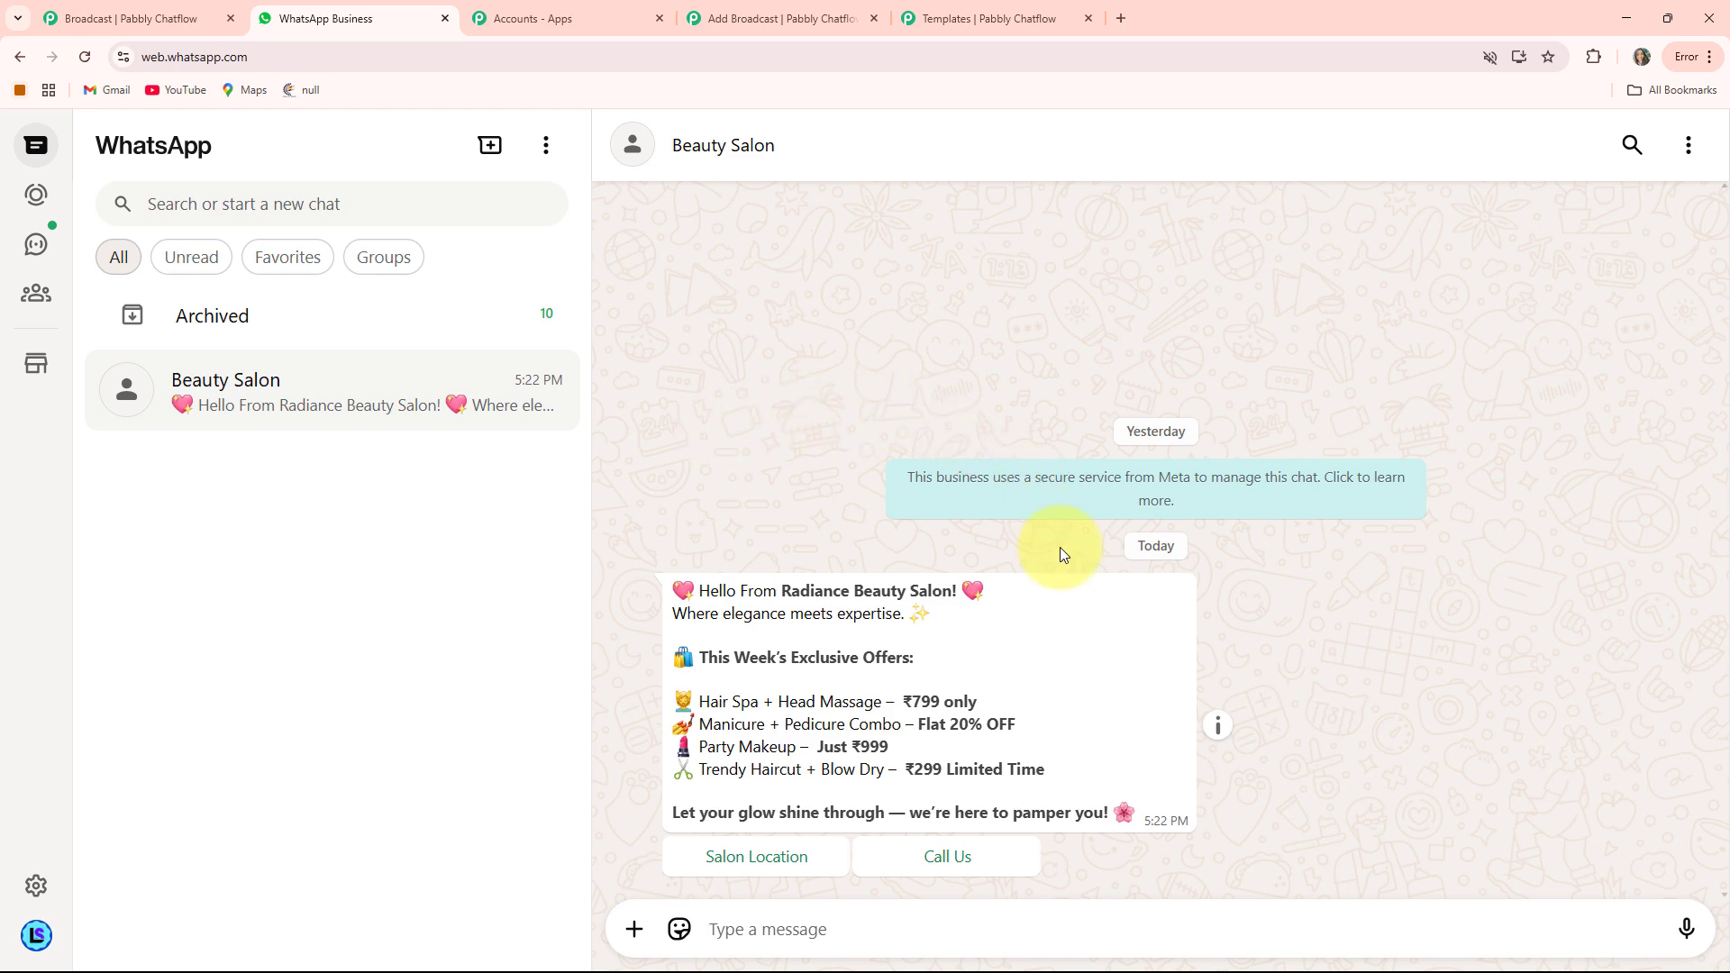
pyautogui.hotkey('ctrl', '1')
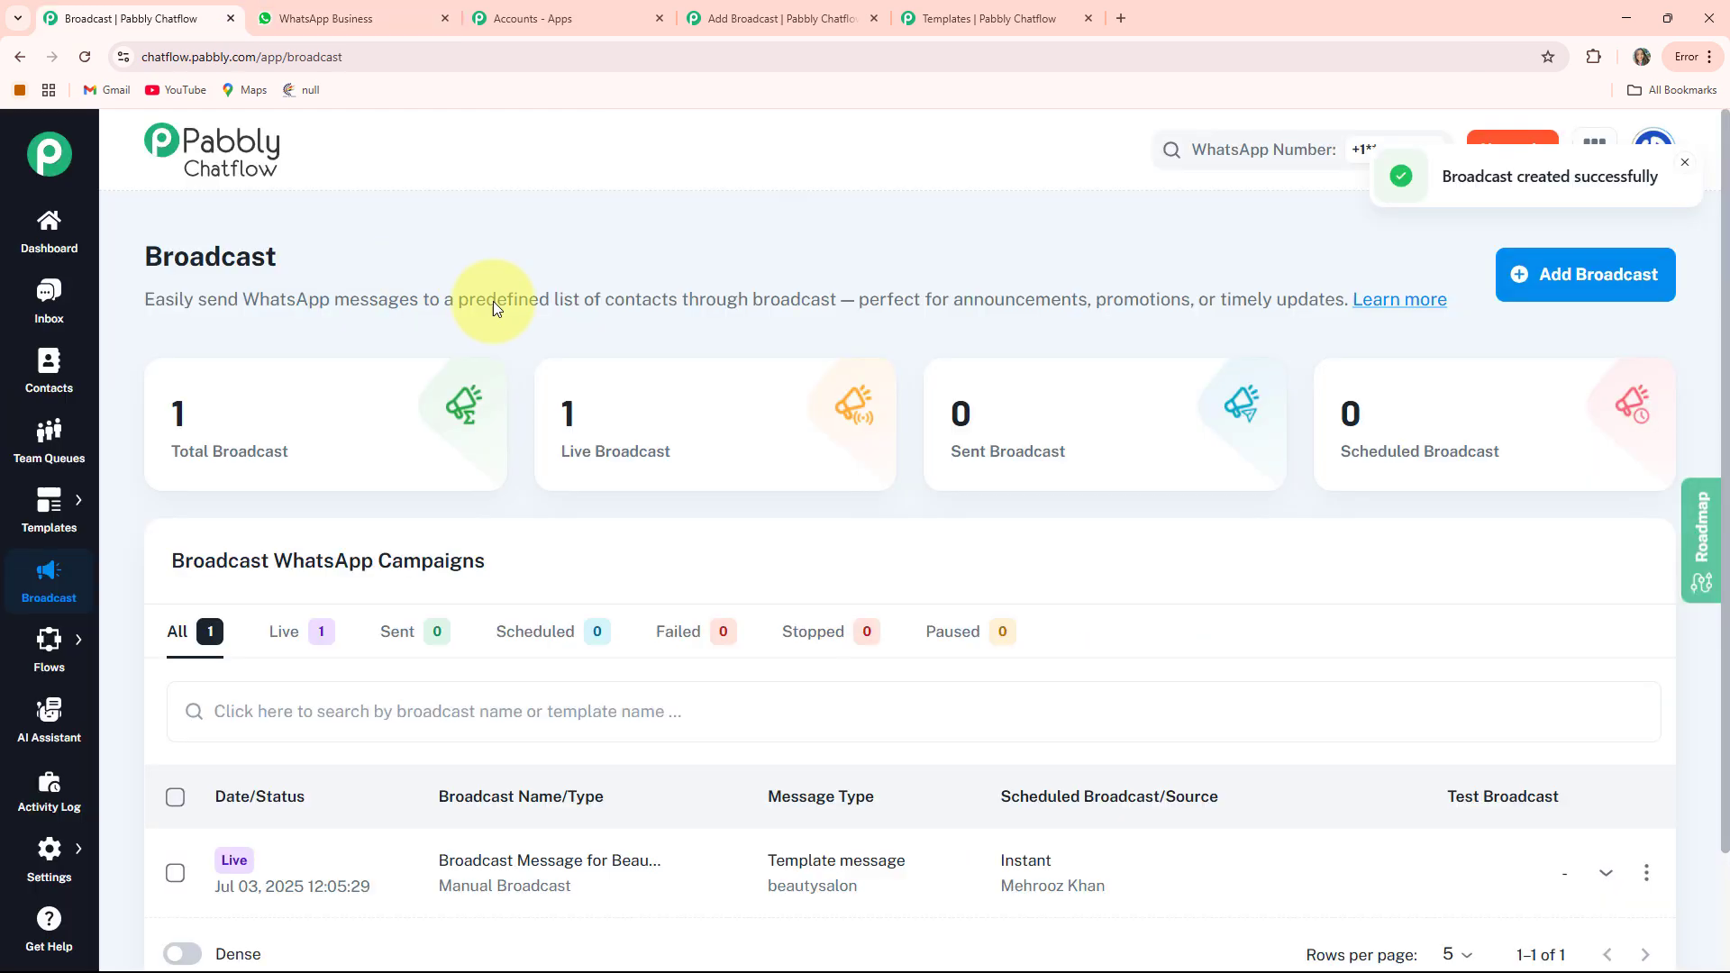